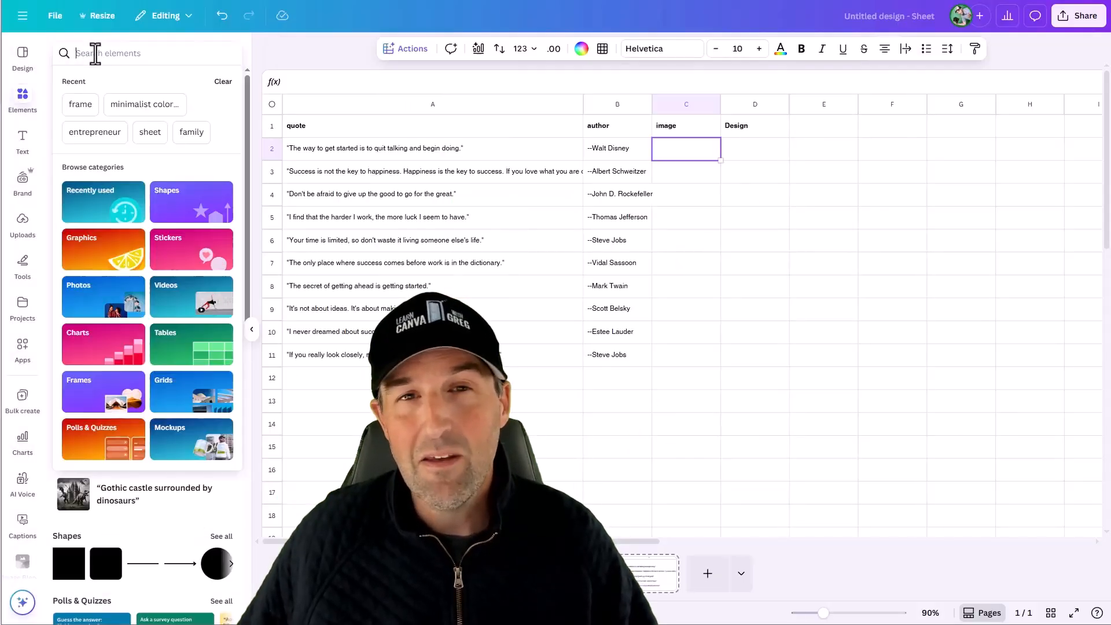
Step: Search elements for entrepreneur photos and place one in image cell C2
click(95, 132)
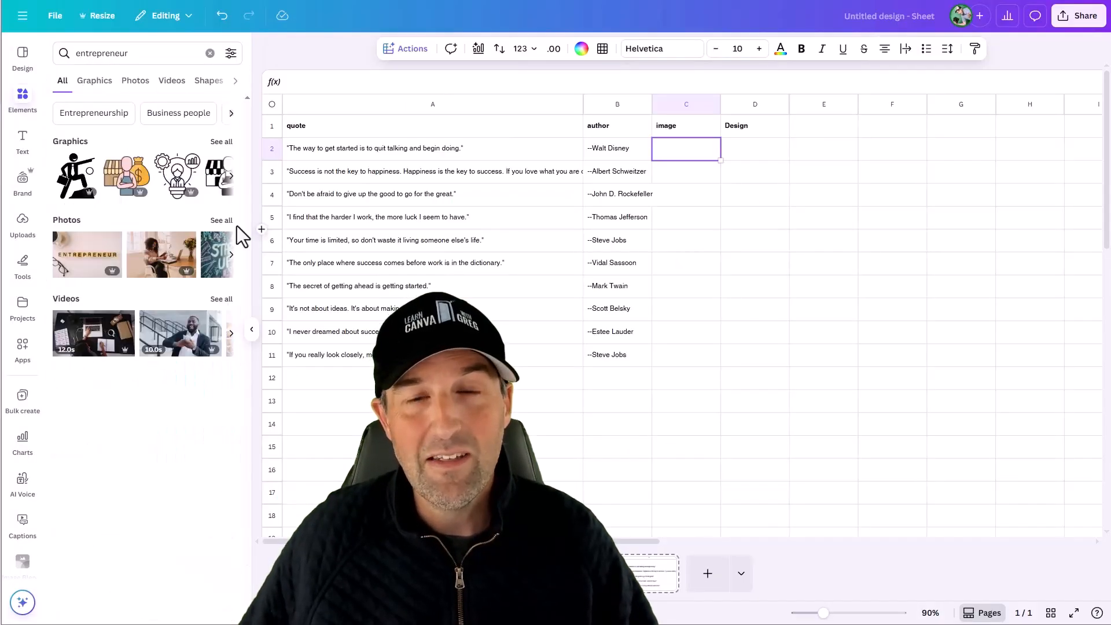
click(226, 219)
drag(97, 227, 686, 149)
Step: Place a different entrepreneur photo in each of the image cells C3 through C5
click(686, 172)
scroll(101, 472, down, 4)
drag(87, 457, 665, 179)
key(ctrl+z)
click(80, 468)
click(686, 194)
click(686, 217)
click(132, 527)
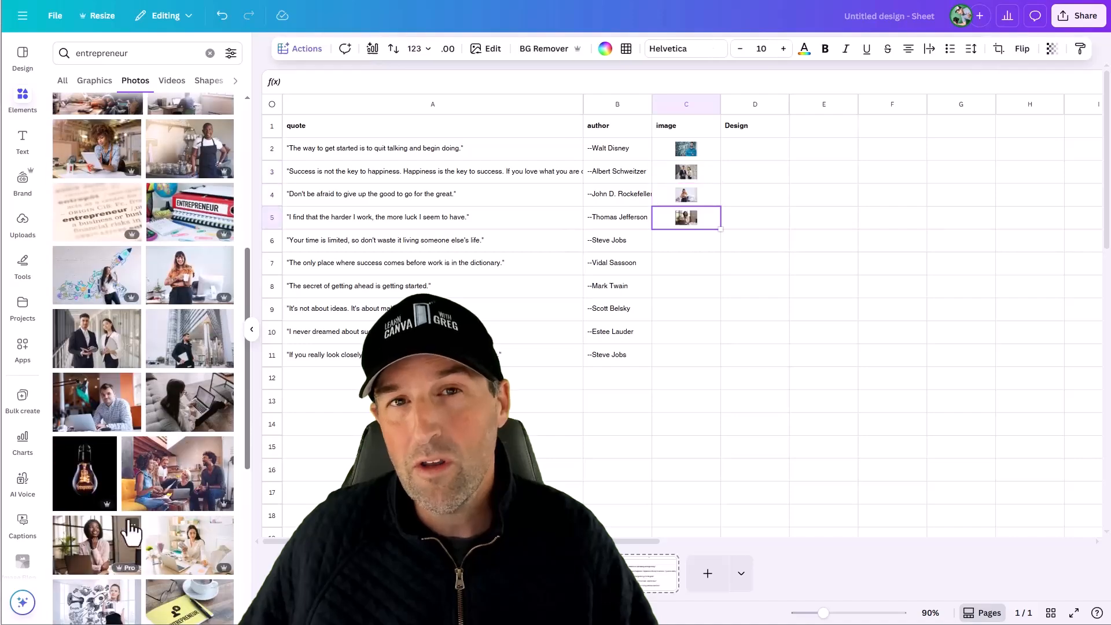
Step: Fill the remaining image cells down to C11 with entrepreneur photos and remove the backgrounds from all photos in C2:C11
click(686, 262)
click(686, 332)
click(686, 354)
click(188, 488)
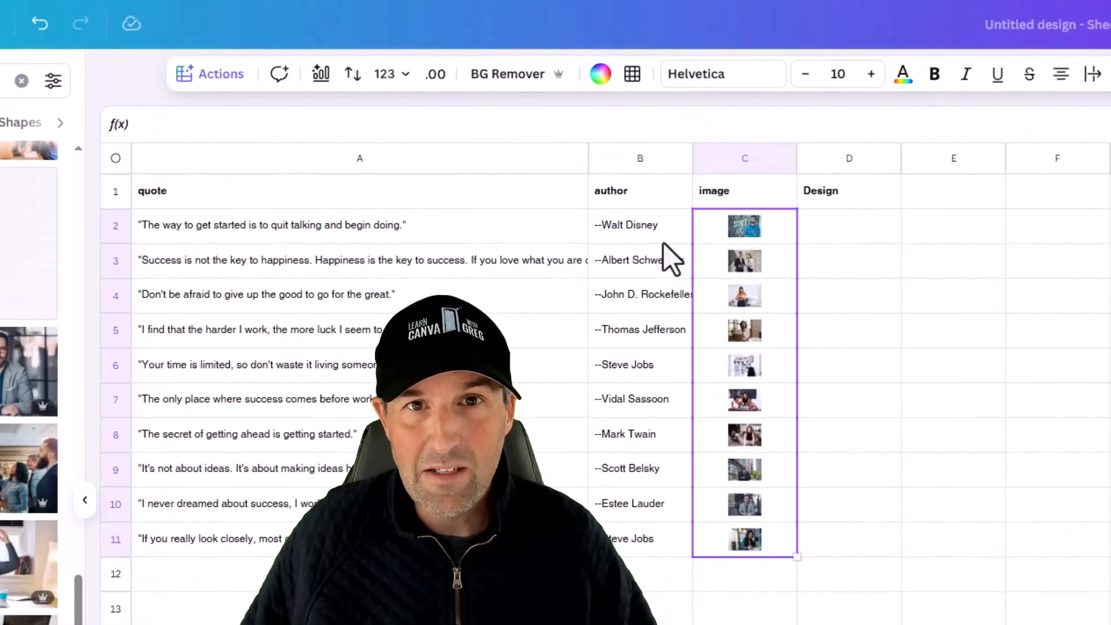
click(544, 49)
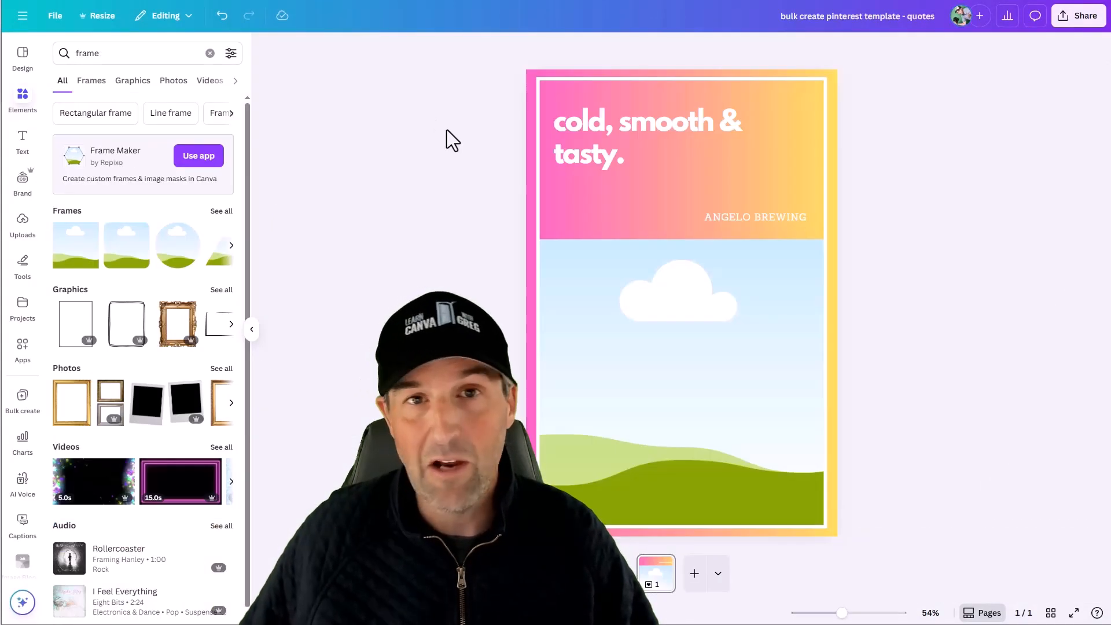
Step: Set up a bulk create with data range A1:C11 and choose the "bulk create pinterest template - quotes" design as its template
click(641, 167)
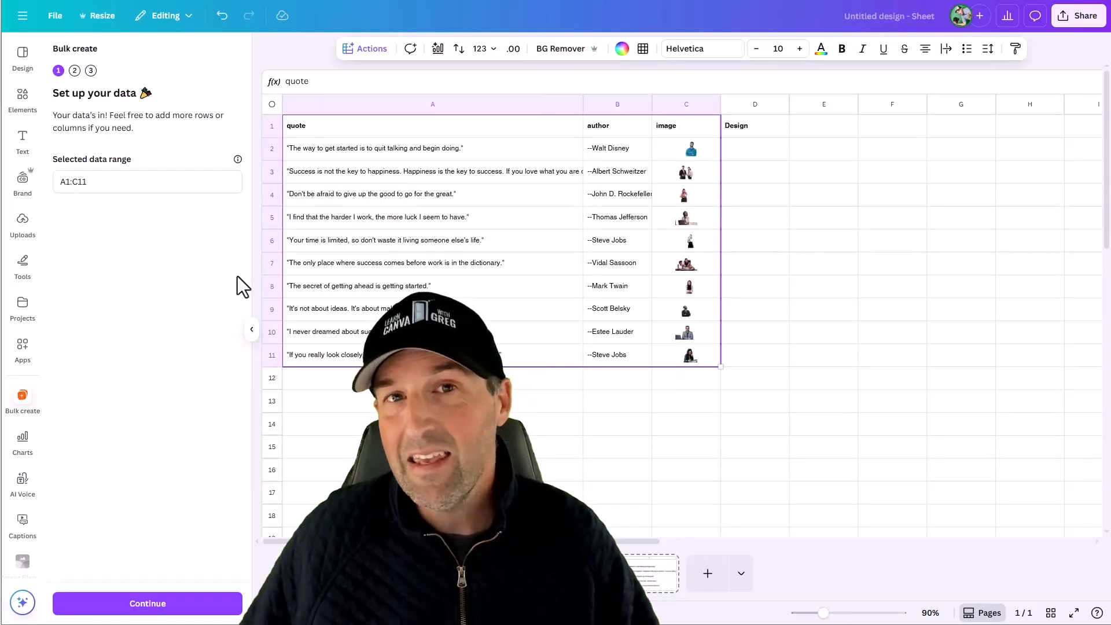
click(147, 602)
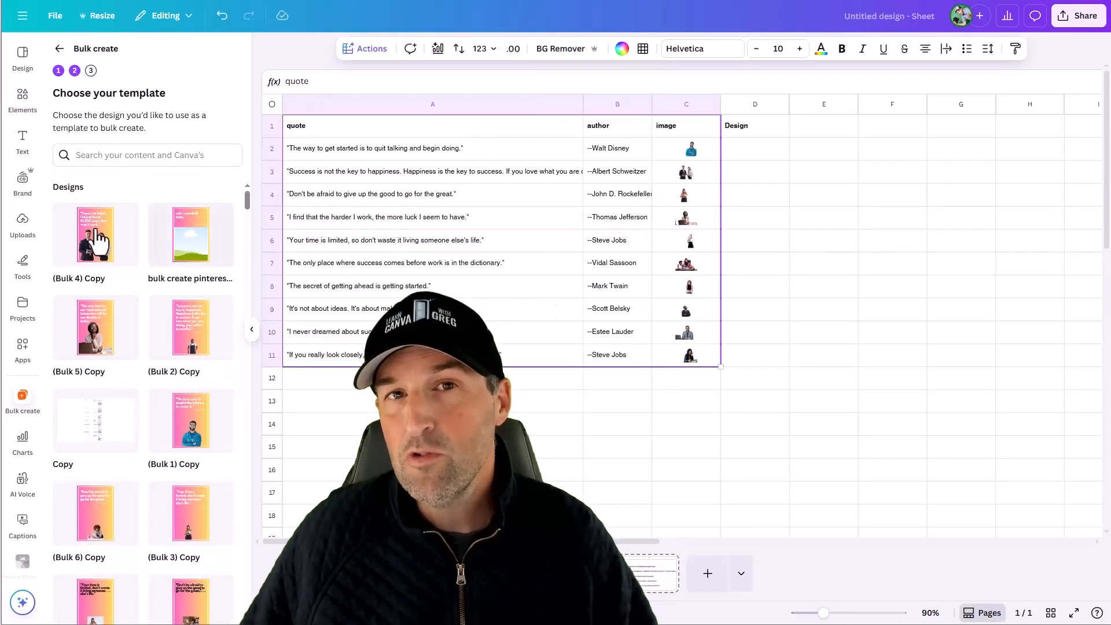
click(179, 240)
Step: Connect the template's heading text to the quote field and the smaller text below it to the author field
click(676, 179)
click(202, 190)
right_click(739, 219)
click(796, 417)
click(781, 302)
Step: Connect the template's landscape picture frame to the image data field
right_click(635, 317)
click(685, 415)
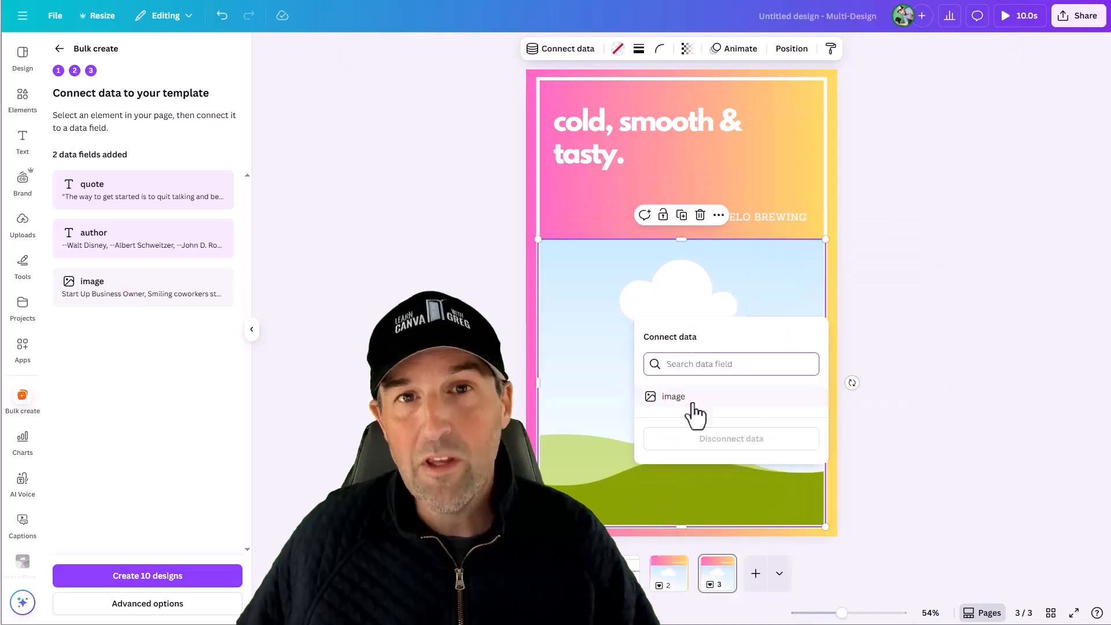
click(692, 403)
Step: Generate the 10 quote designs through the advanced bulk create options
click(155, 603)
click(79, 114)
click(164, 599)
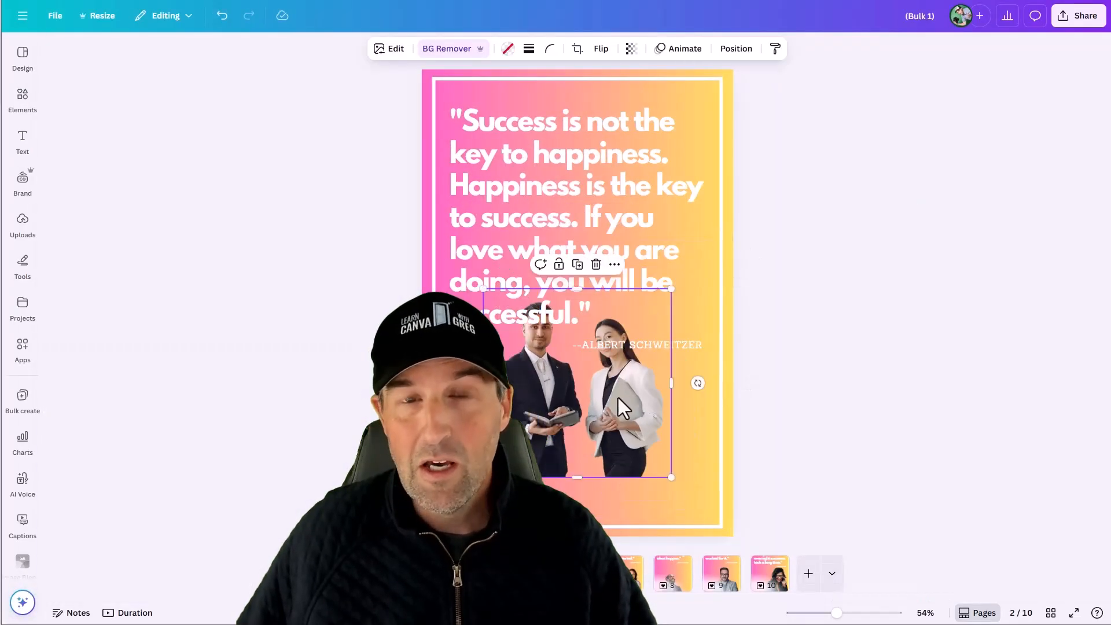
Step: Review the generated quote designs page by page through page 10
click(429, 573)
click(477, 574)
click(526, 574)
click(575, 576)
click(624, 578)
click(668, 581)
click(720, 579)
click(768, 575)
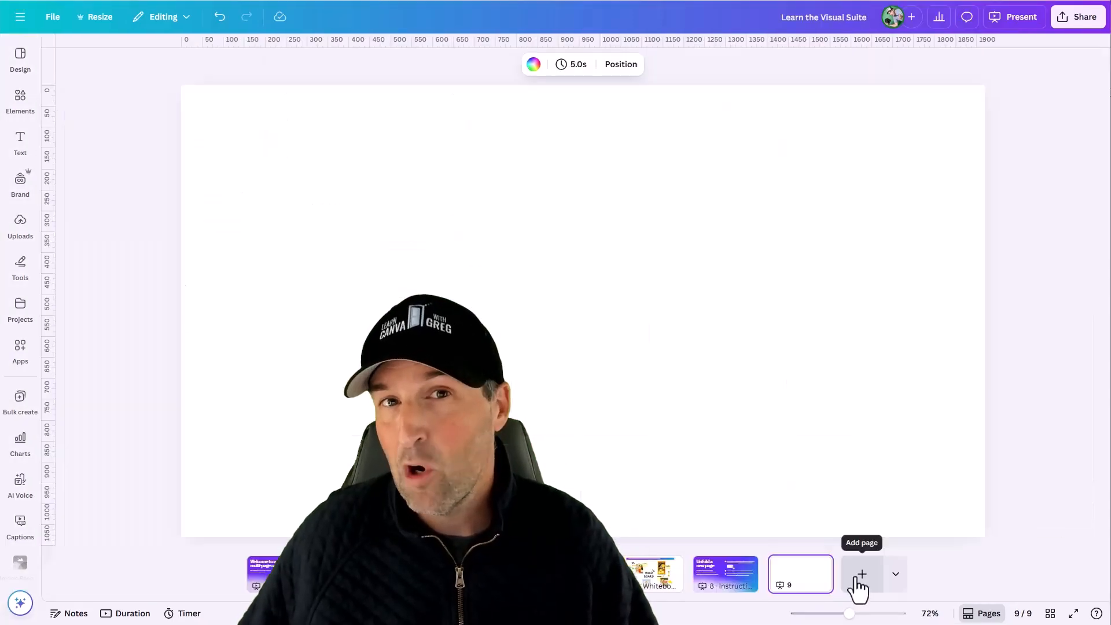
Step: Add a new page at the end of the Learn the Visual Suite design
click(859, 587)
click(833, 448)
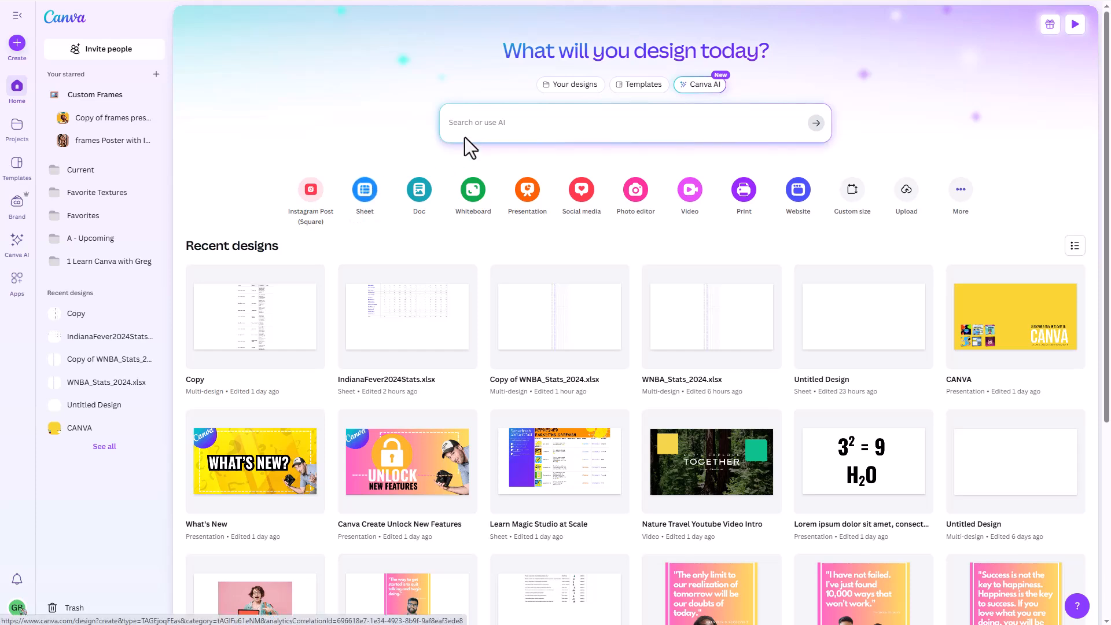
Step: Create a new blank sheet design and close the template suggestions
click(365, 194)
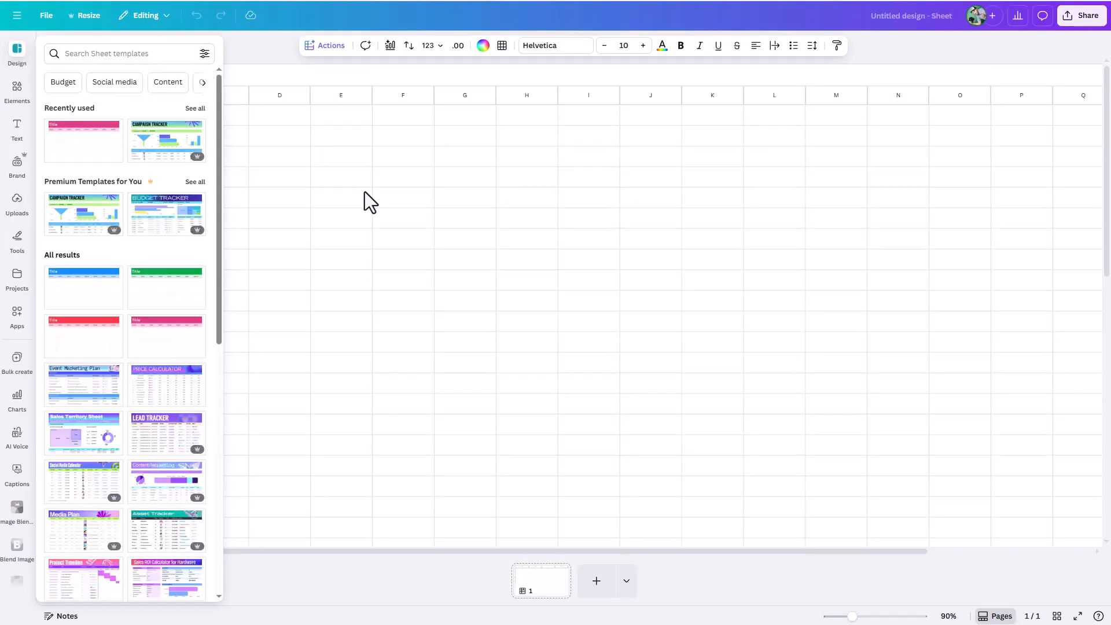
click(237, 76)
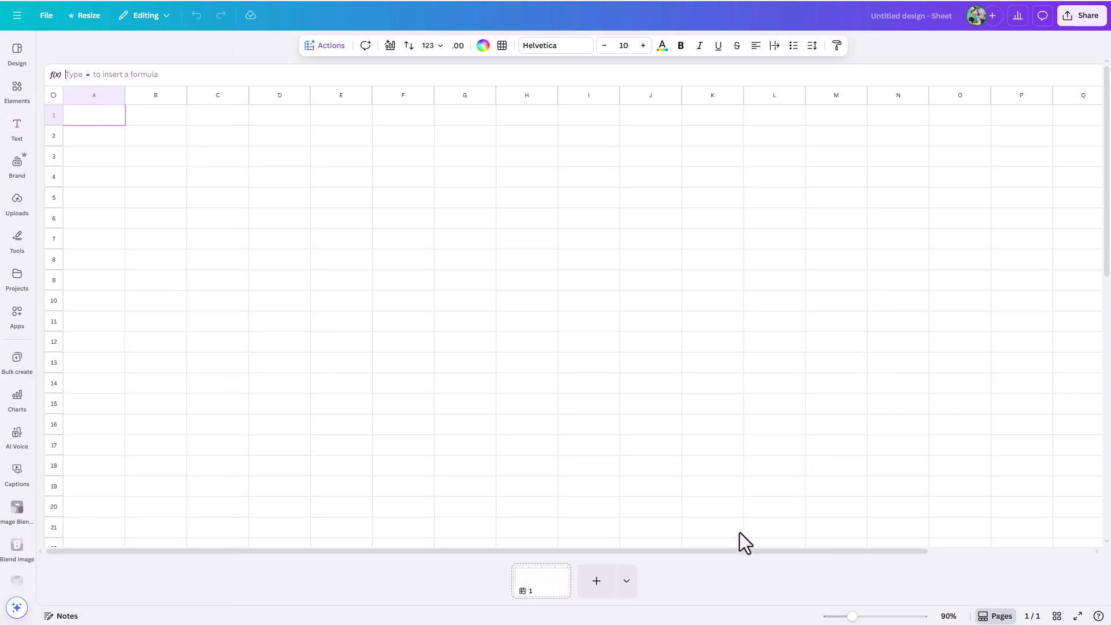
Step: Add two whiteboard pages after the sheet page
click(625, 587)
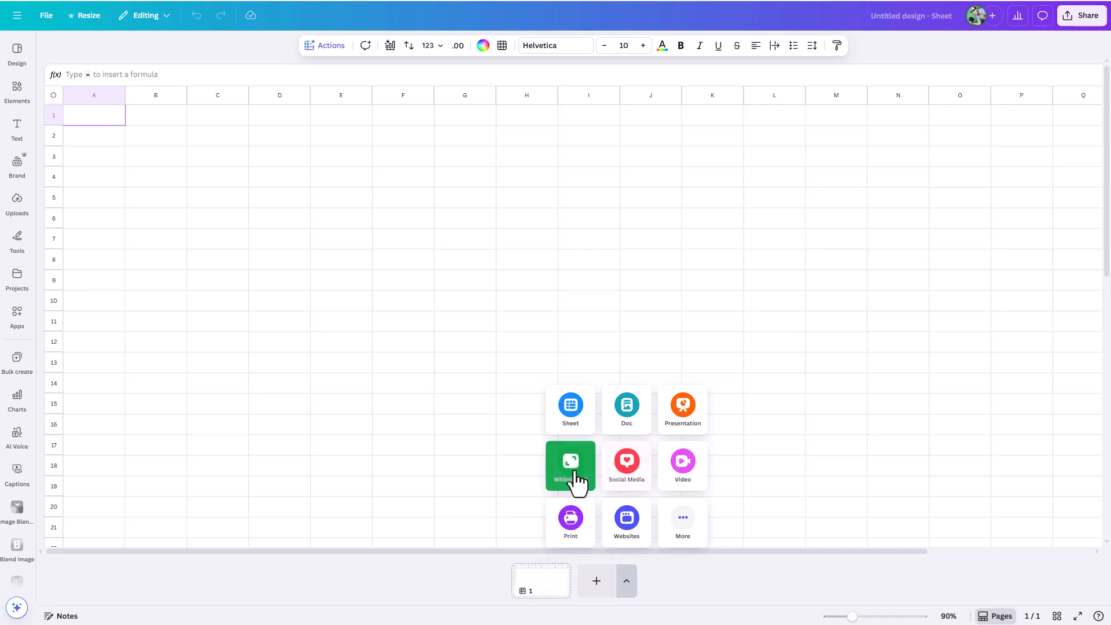
click(575, 472)
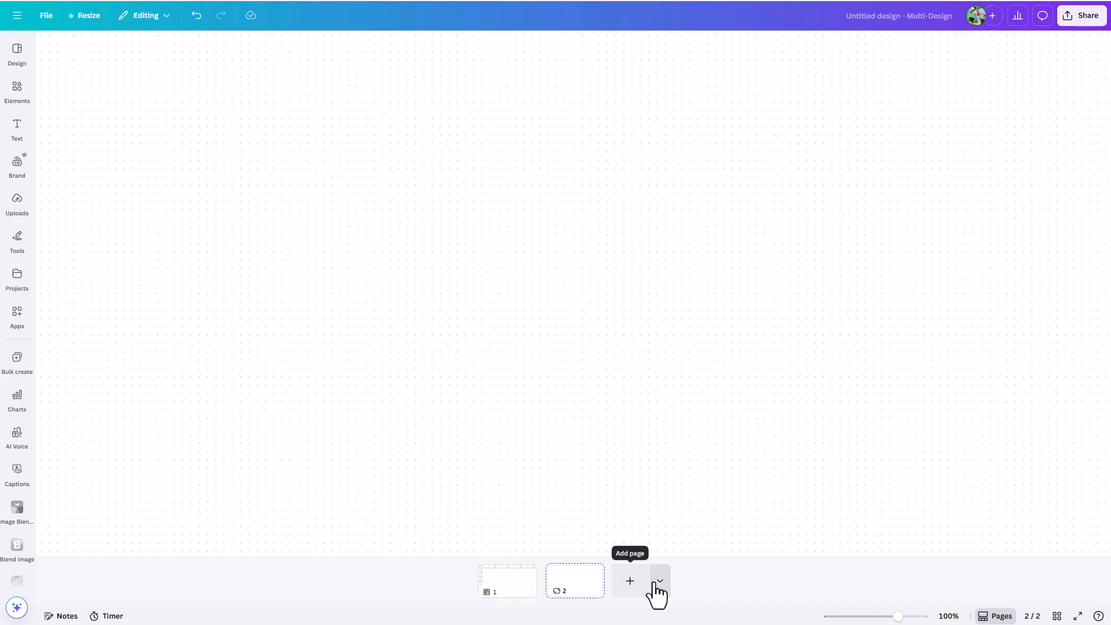
click(631, 583)
Step: Add a social media page in the Instagram Reel format as page 4
click(694, 583)
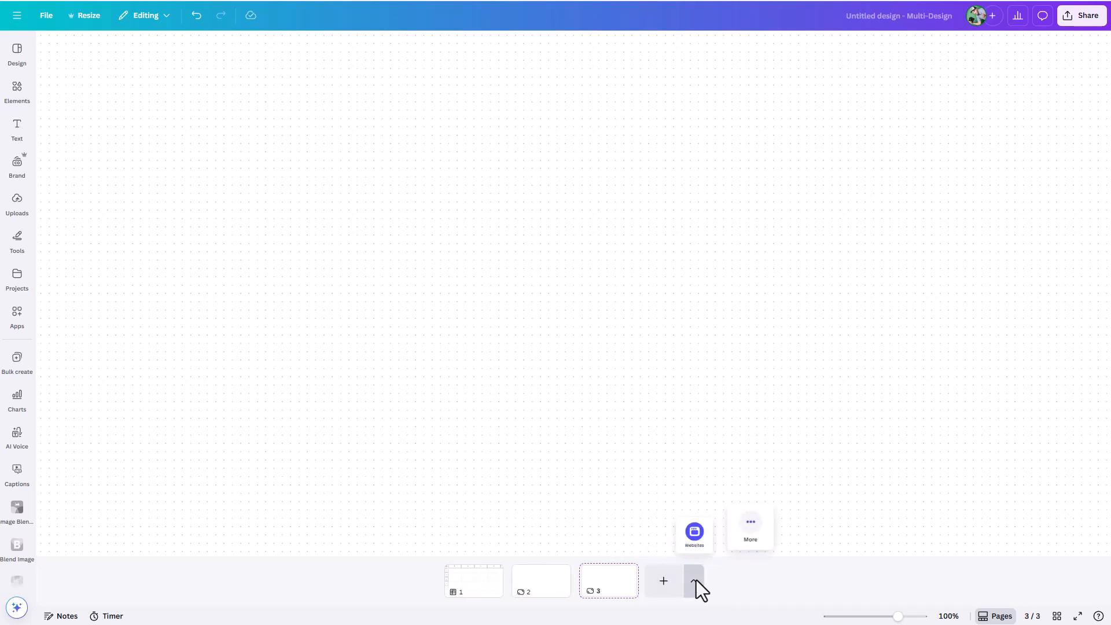
click(697, 480)
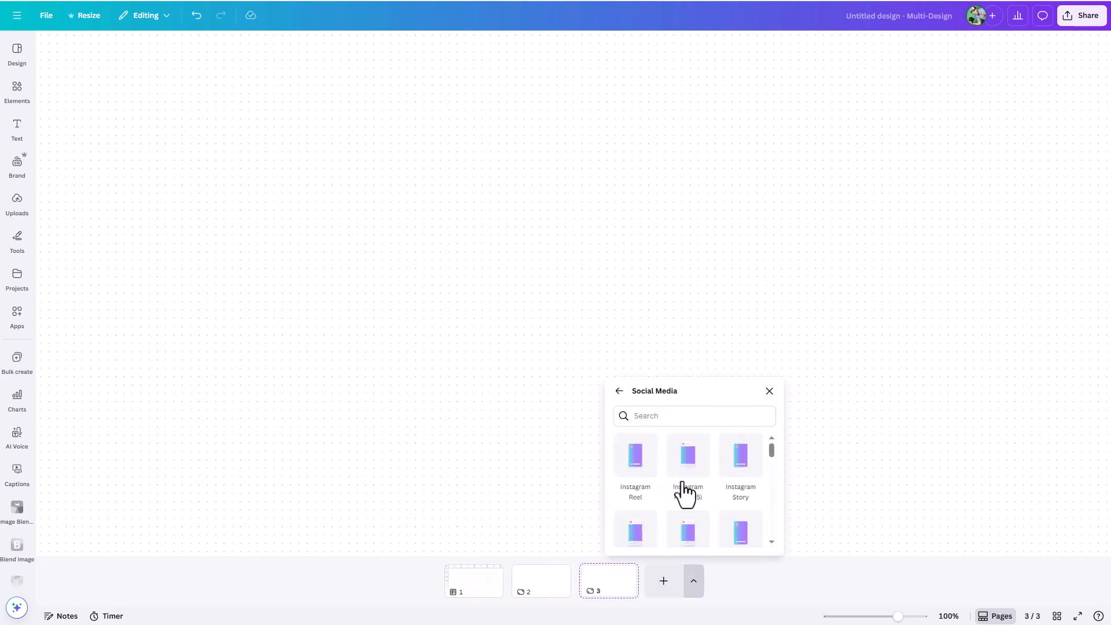
click(639, 463)
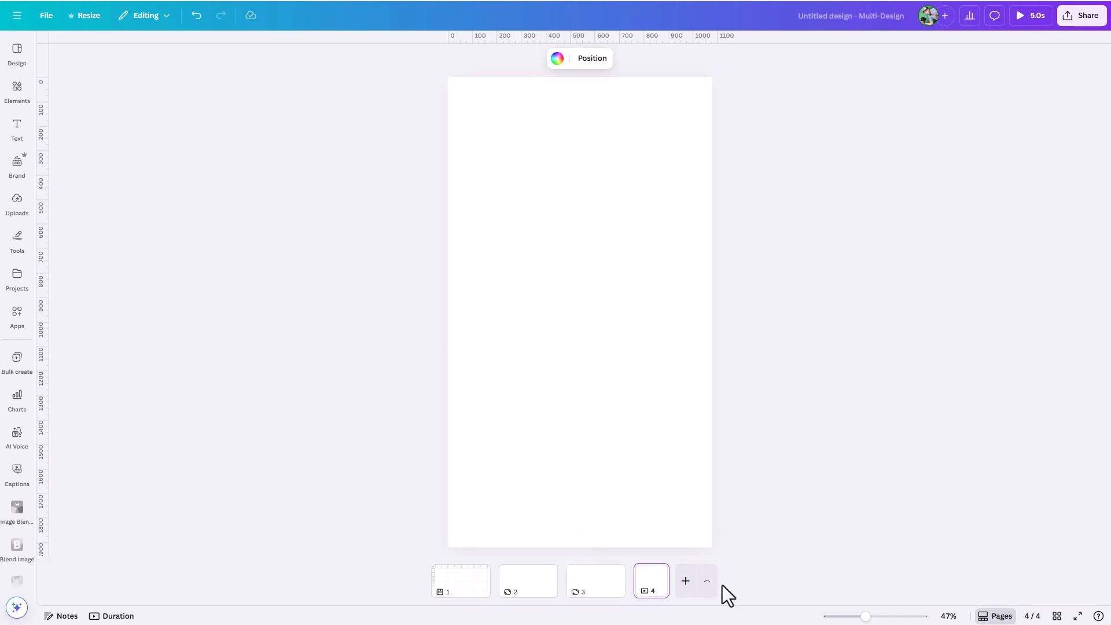
Step: Add another sheet page as page 5
click(706, 581)
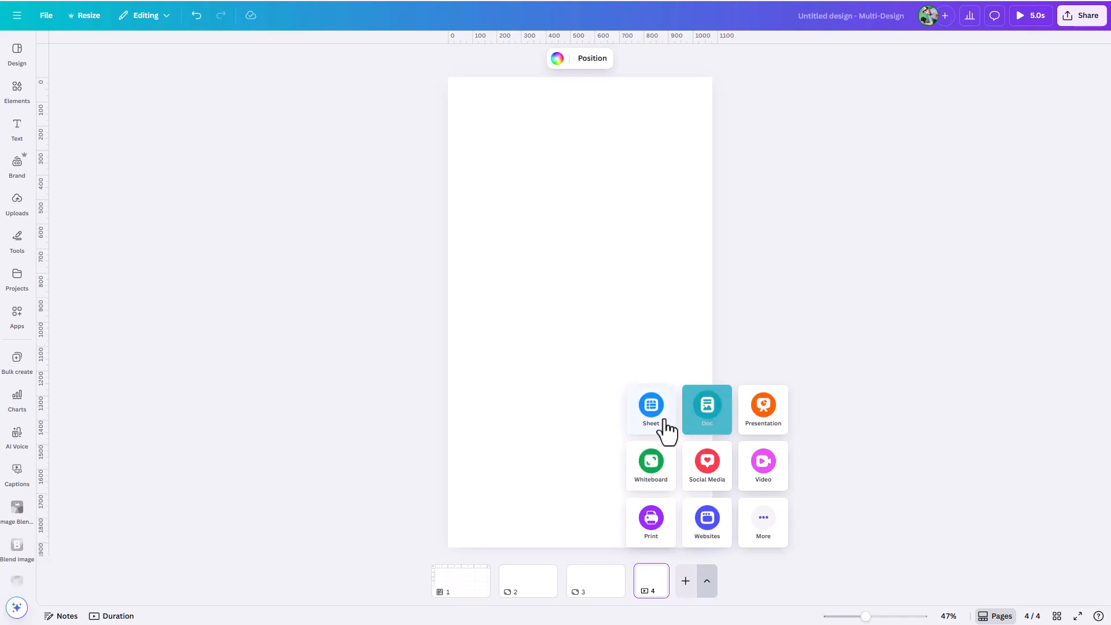
click(650, 421)
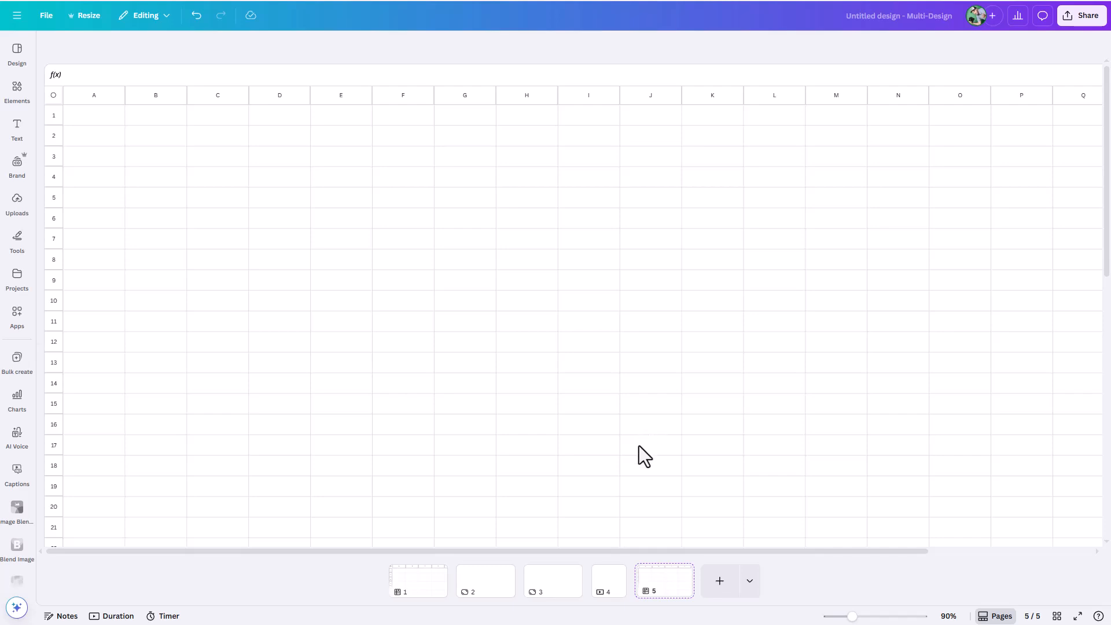
click(749, 581)
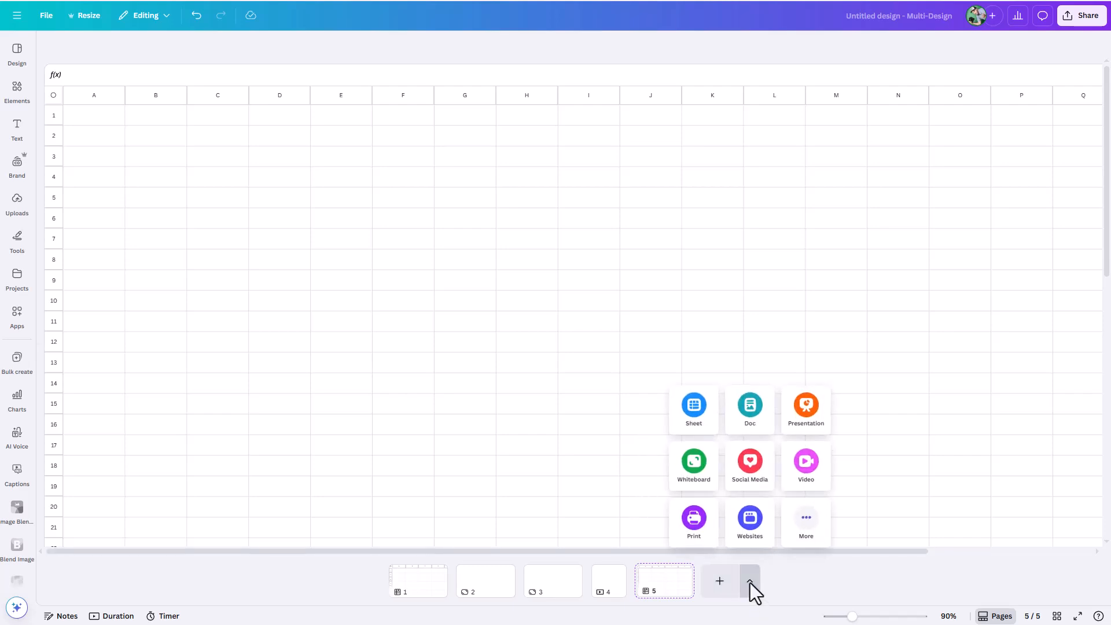
click(860, 574)
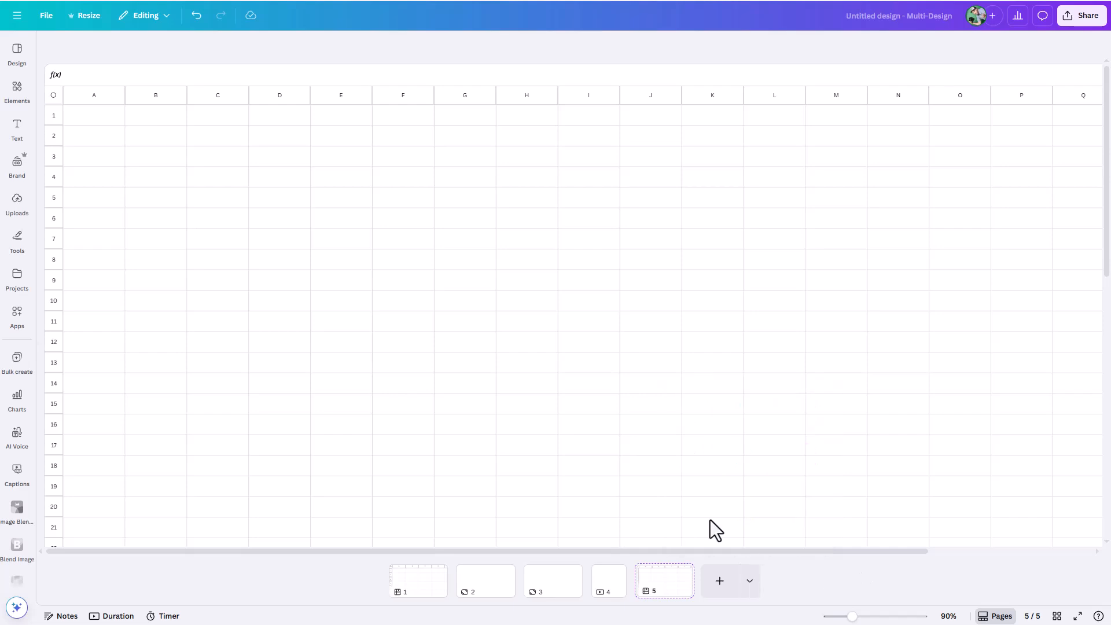
Step: On the first sheet page, use Magic Write with the prompt "fill with random numbers" to fill cells A1:G12 and insert the result
click(421, 593)
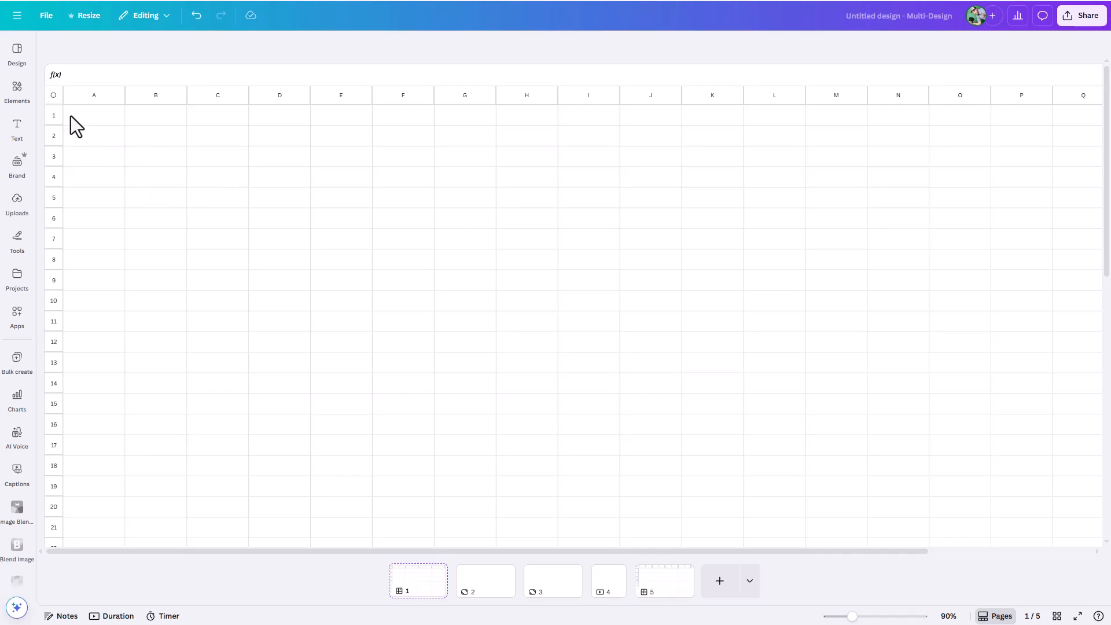
drag(72, 118, 460, 346)
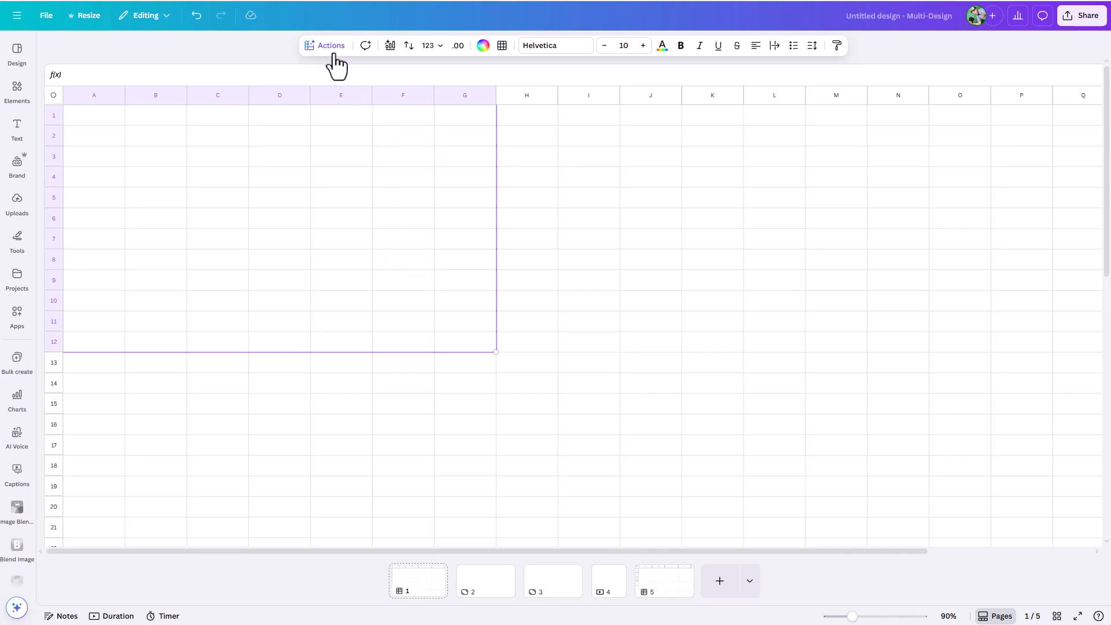
click(331, 49)
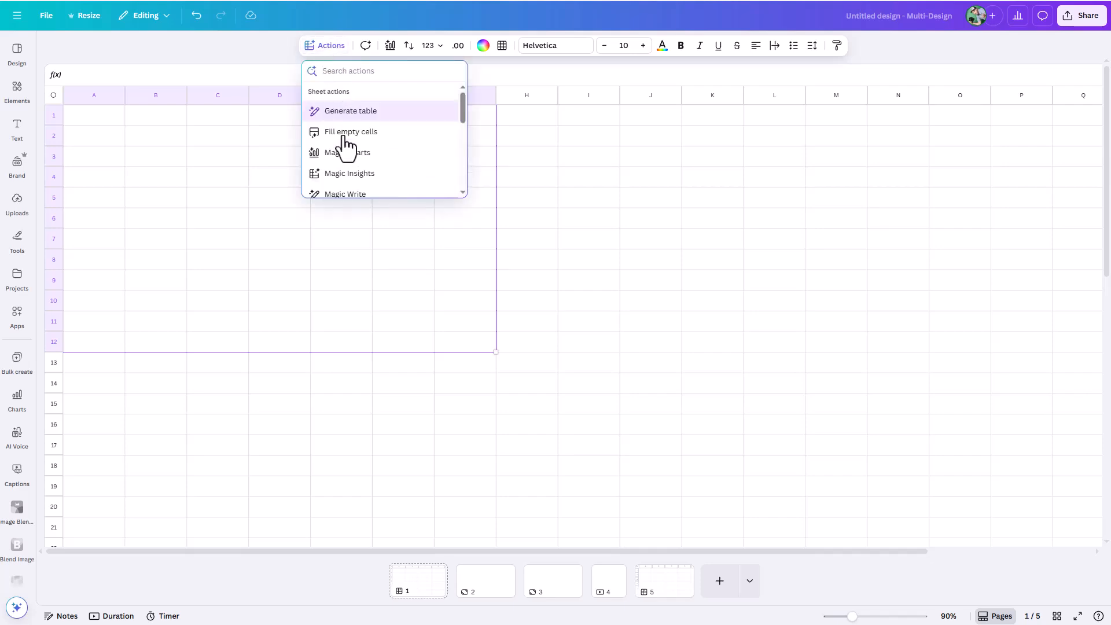
click(353, 195)
text(fill with rand)
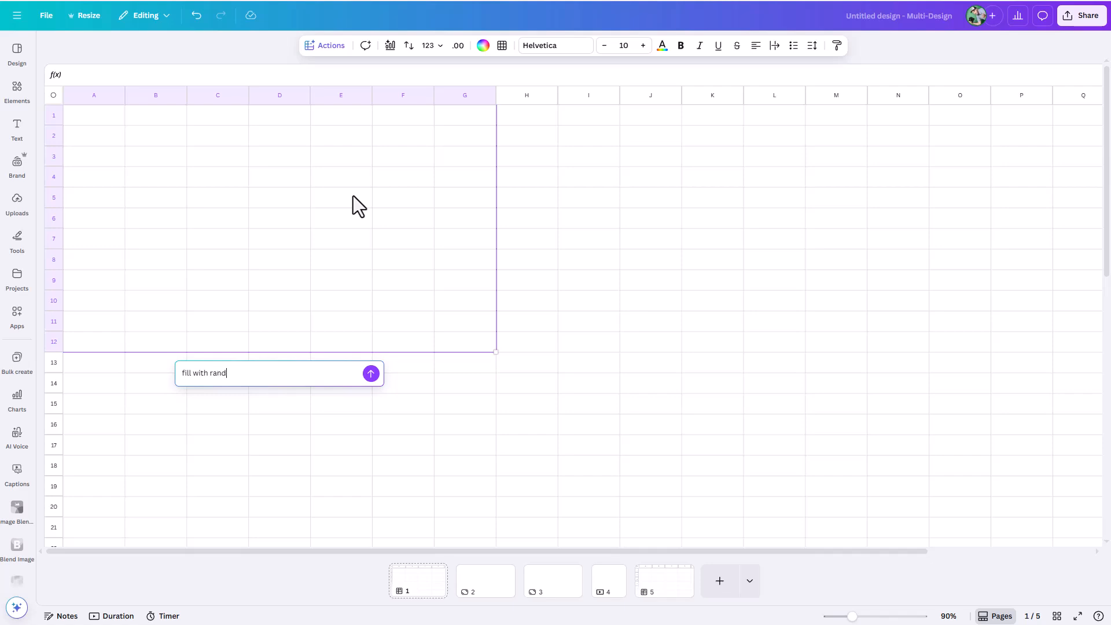
text(mbers)
key(Return)
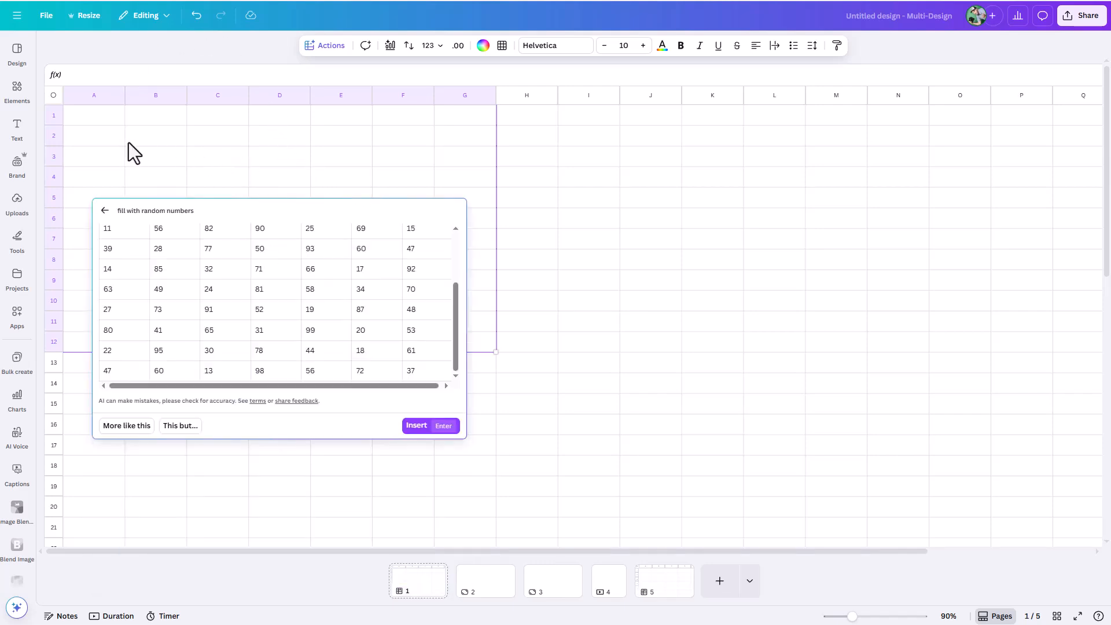
click(414, 429)
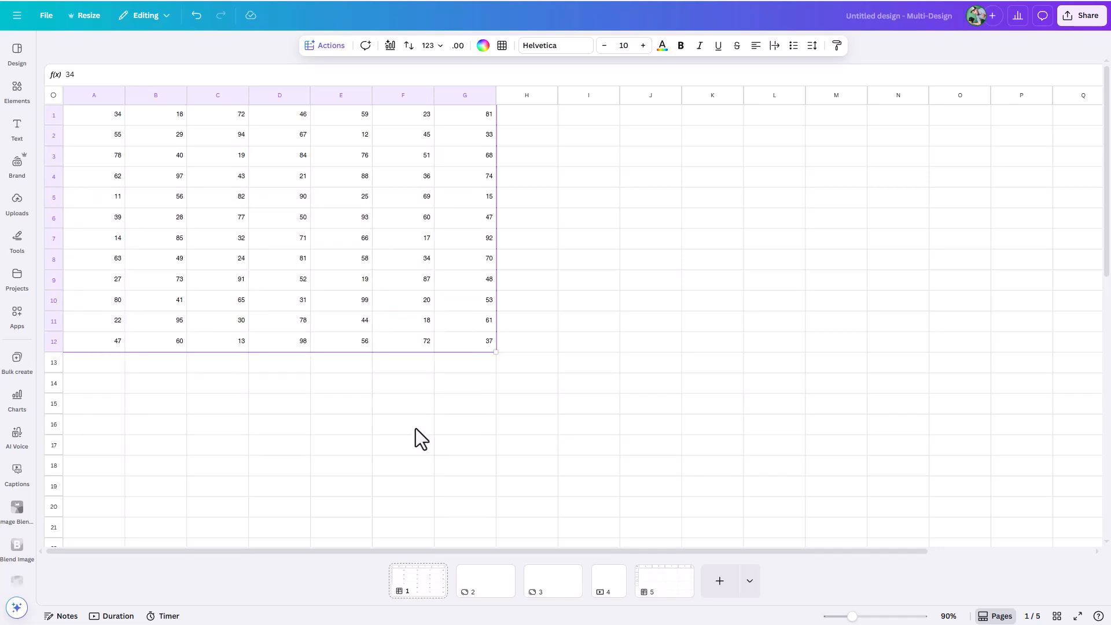
click(543, 399)
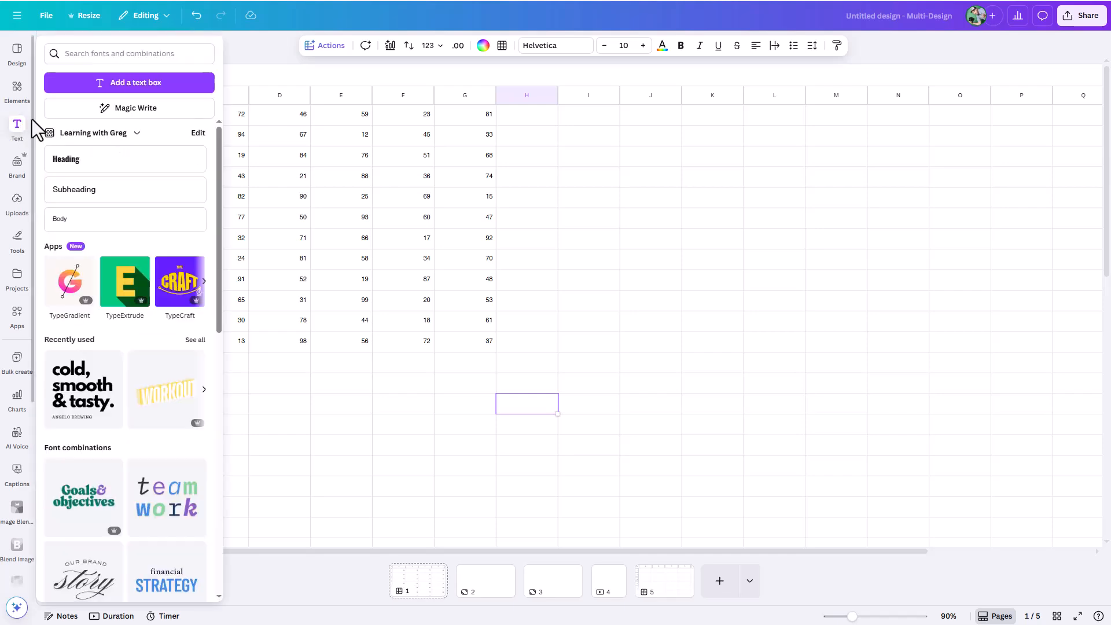
Step: Insert an empty row above row 1 of the number table
click(54, 114)
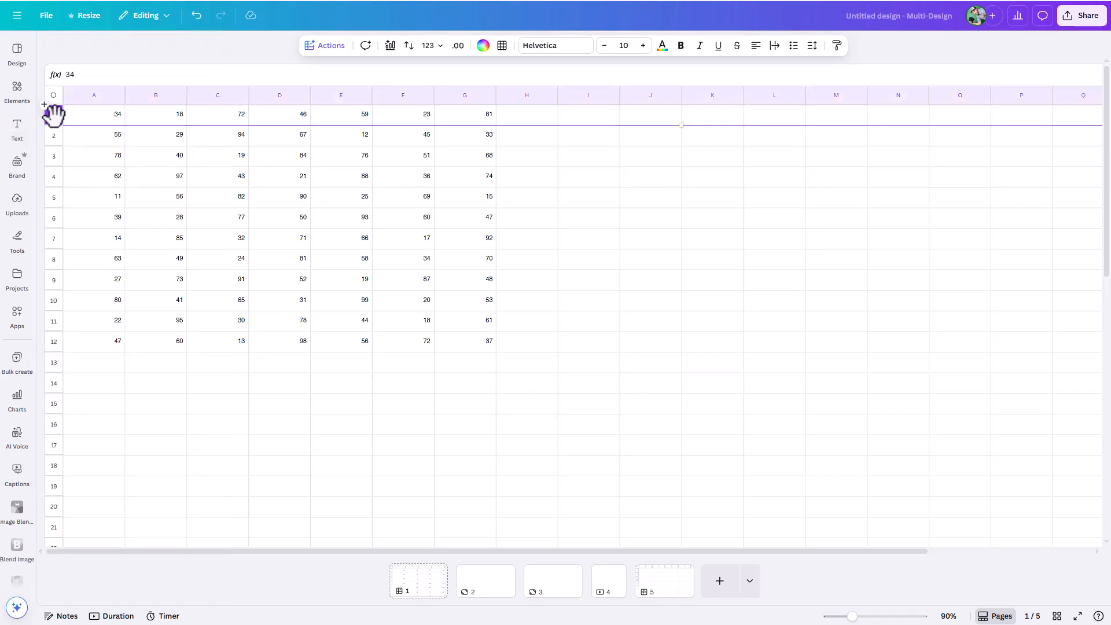
right_click(54, 114)
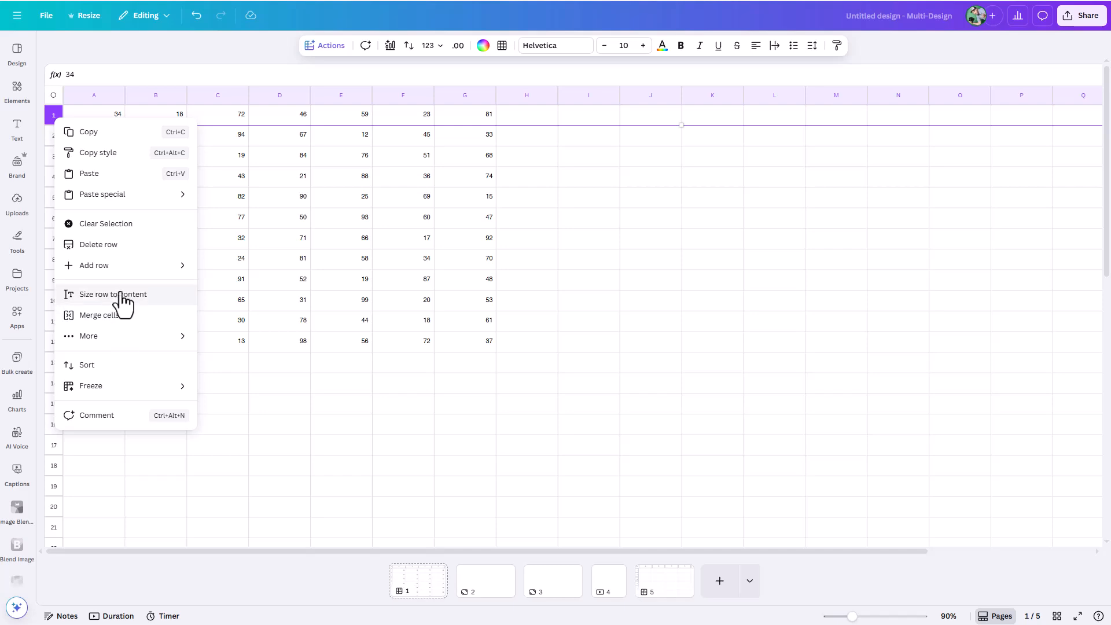
mouse_move(142, 265)
click(240, 266)
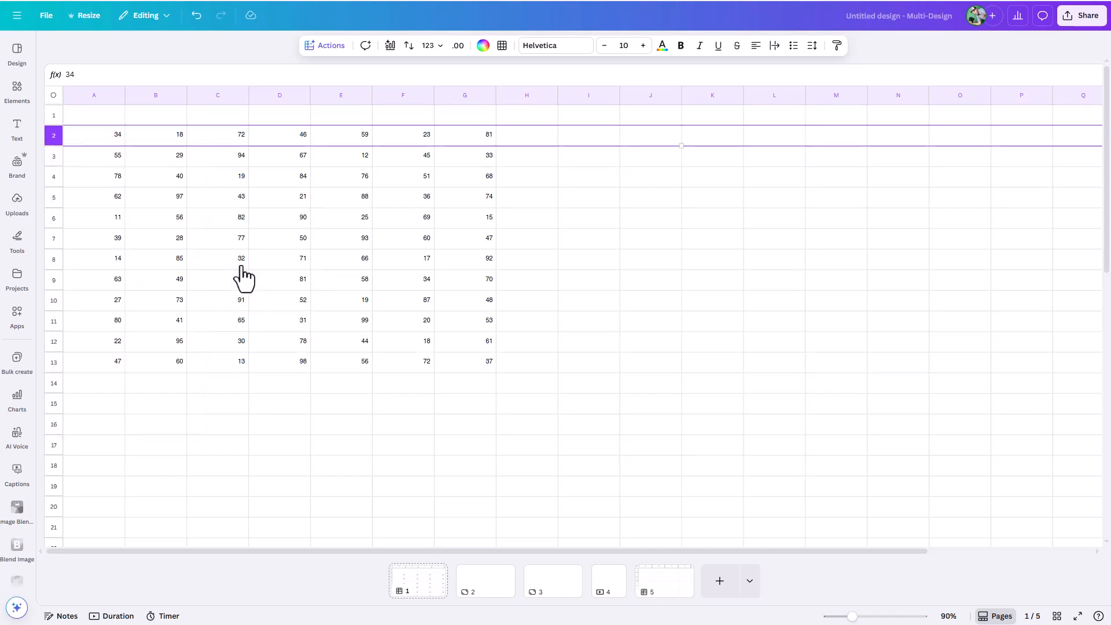
Step: Enter the column headings num1, num 2, num 3, num 4, num 5, num 6 and num 7 in cells A1 to G1
click(97, 112)
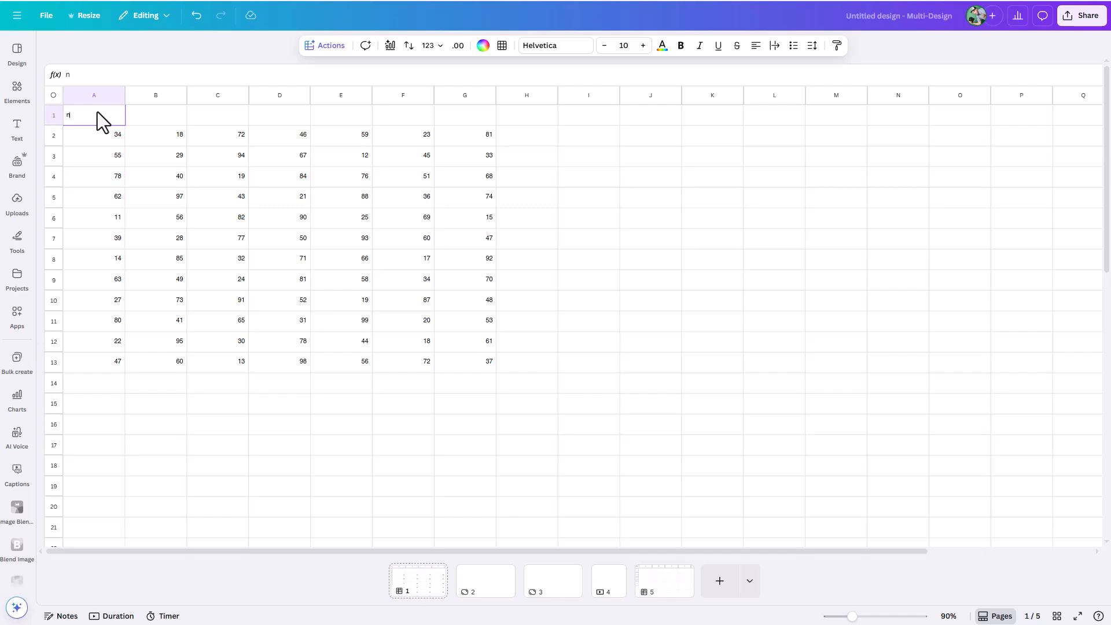
text(num1)
key(Tab)
text(n)
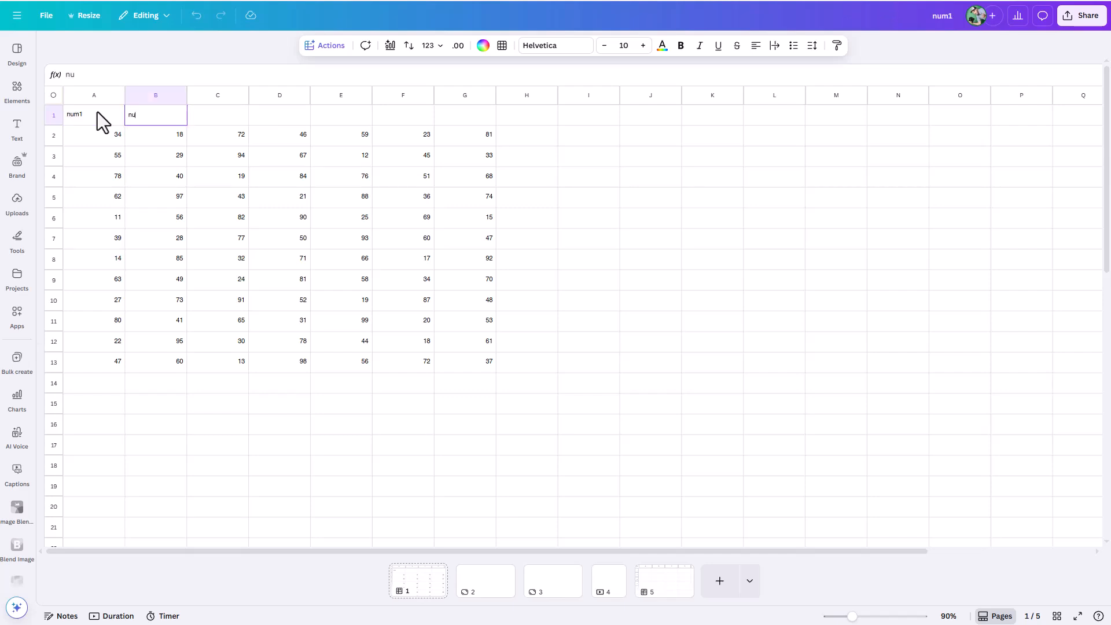
text(um 2)
key(Tab)
text(num 3)
key(Tab)
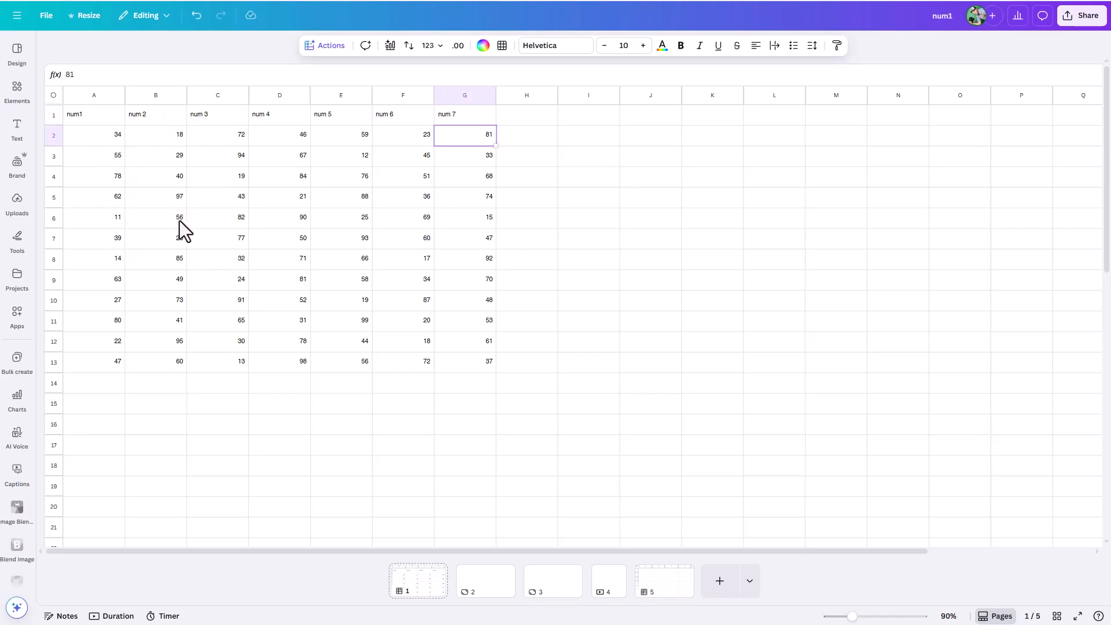
Step: Change the value in cell E6 of the number table to 23
click(295, 223)
click(356, 221)
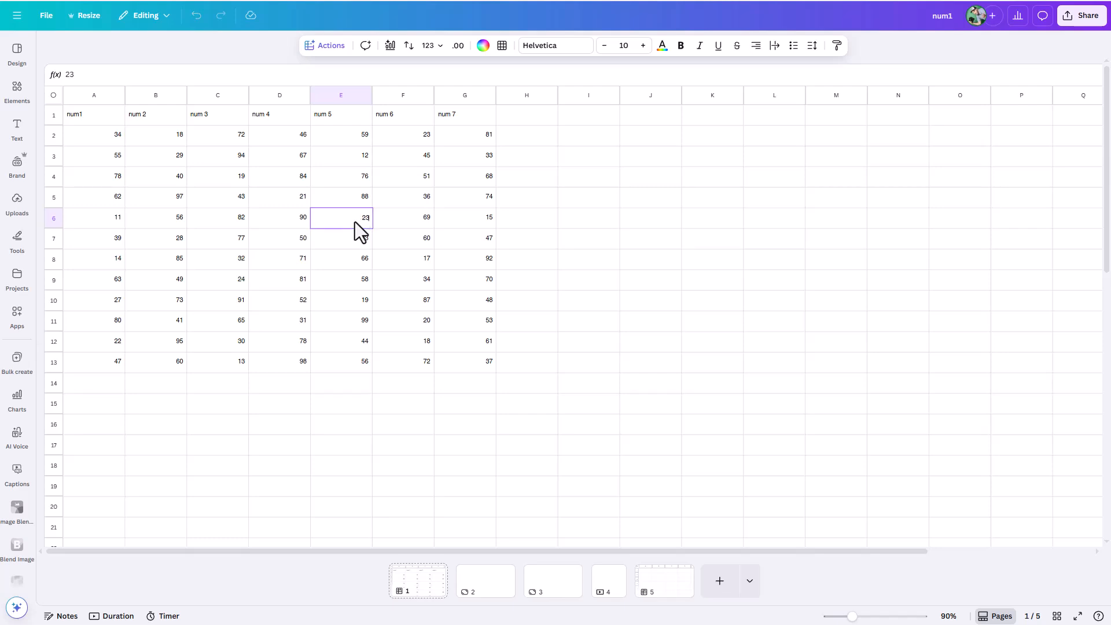
text(23)
key(Return)
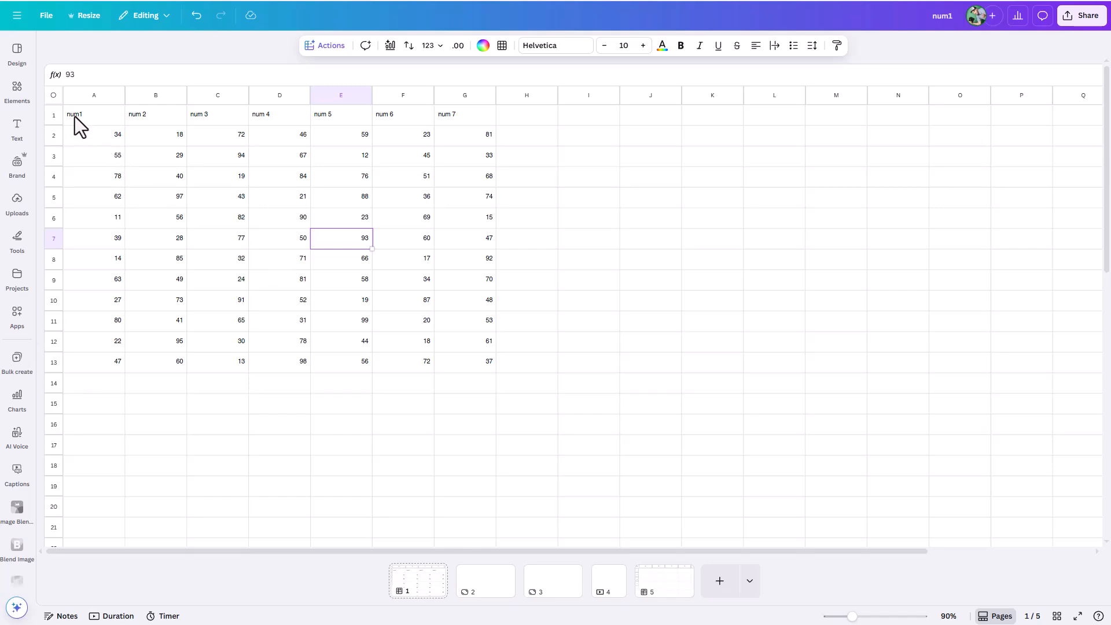
Step: Make the column headings in A1:G1 bold and set their font size to 17
drag(74, 117, 454, 121)
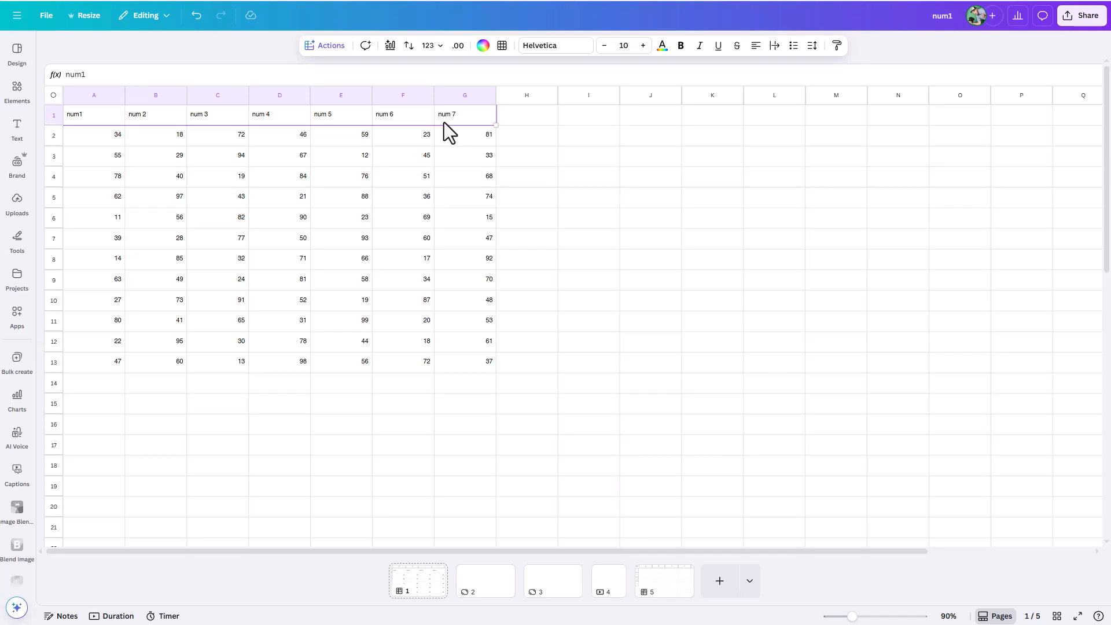
click(682, 51)
click(643, 45)
click(642, 45)
click(643, 46)
click(642, 46)
click(643, 46)
click(643, 46)
click(643, 46)
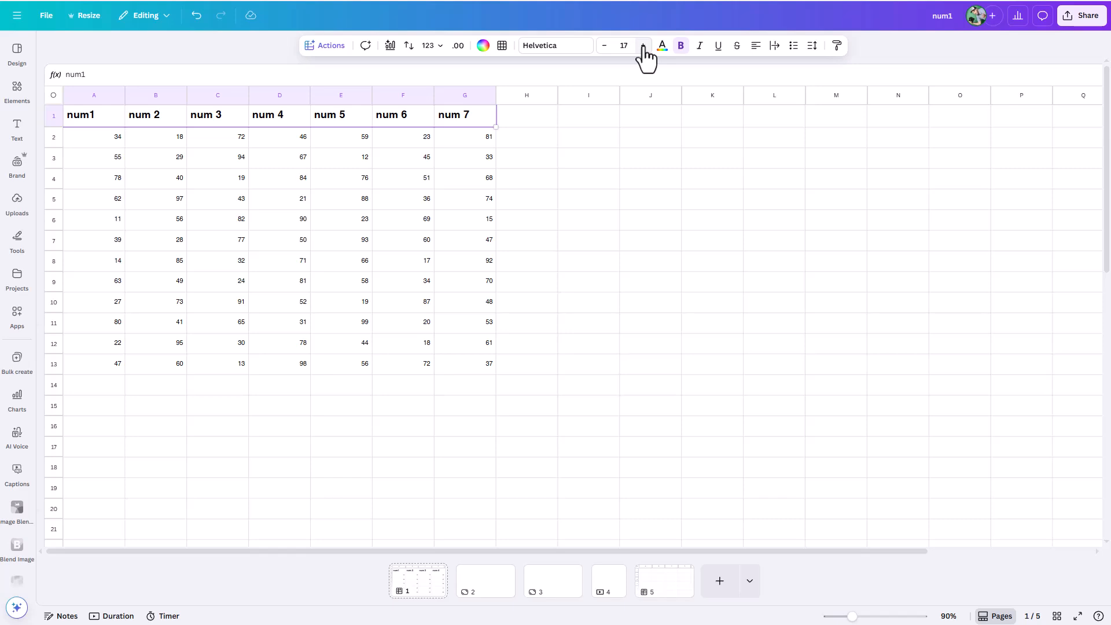
click(552, 220)
click(478, 225)
drag(242, 179, 332, 238)
click(262, 286)
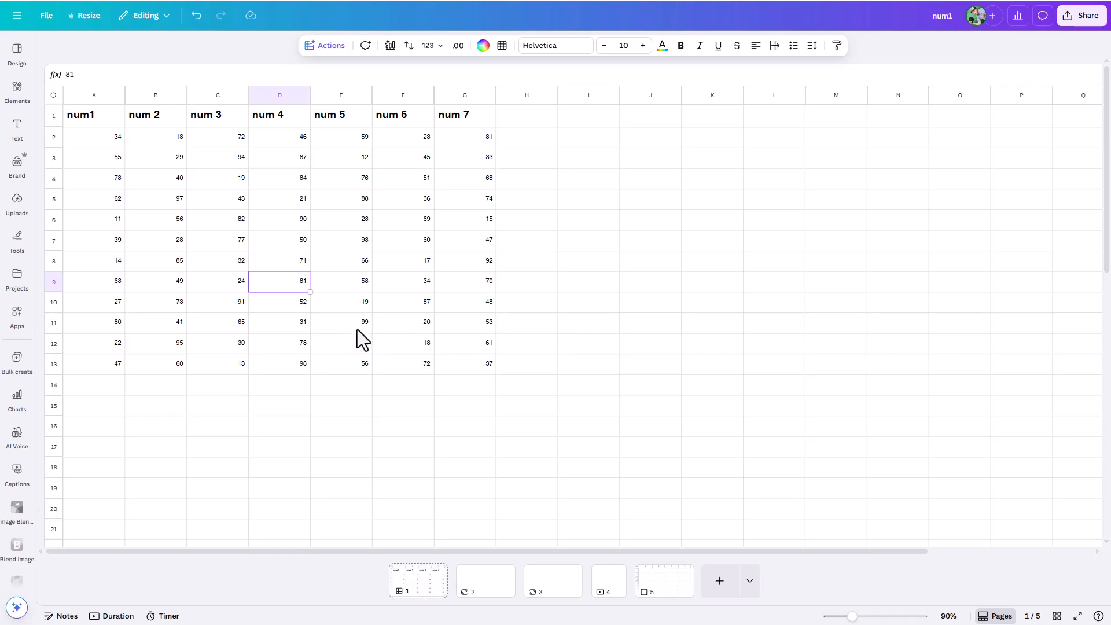
shift+click(384, 338)
click(376, 258)
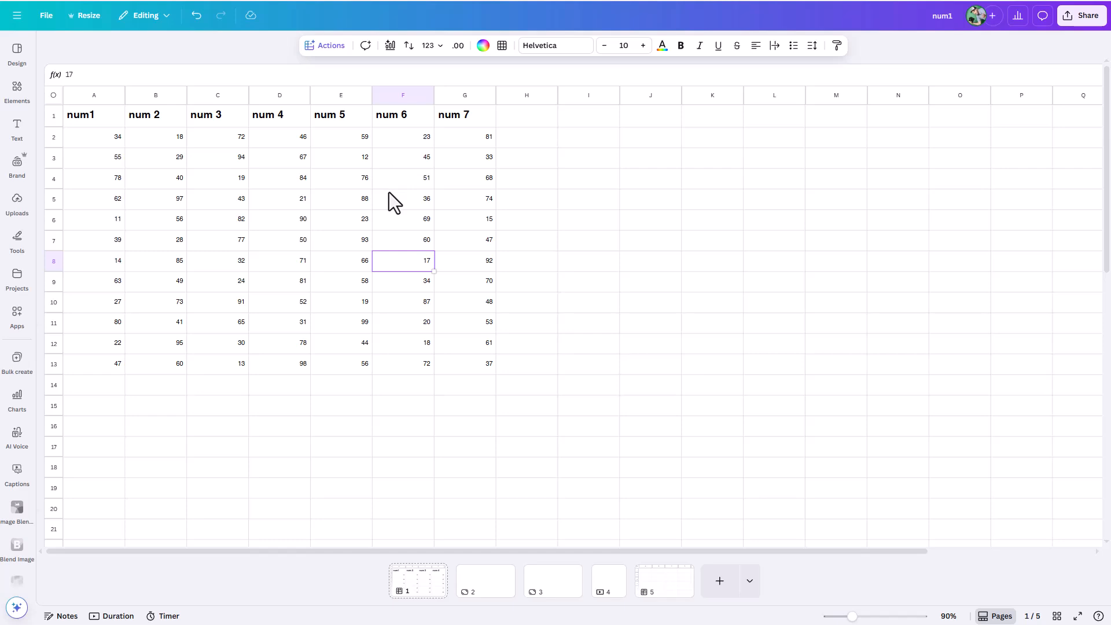
Step: Enter the column heading sum in cell H1, correcting the initial misspelling
click(528, 119)
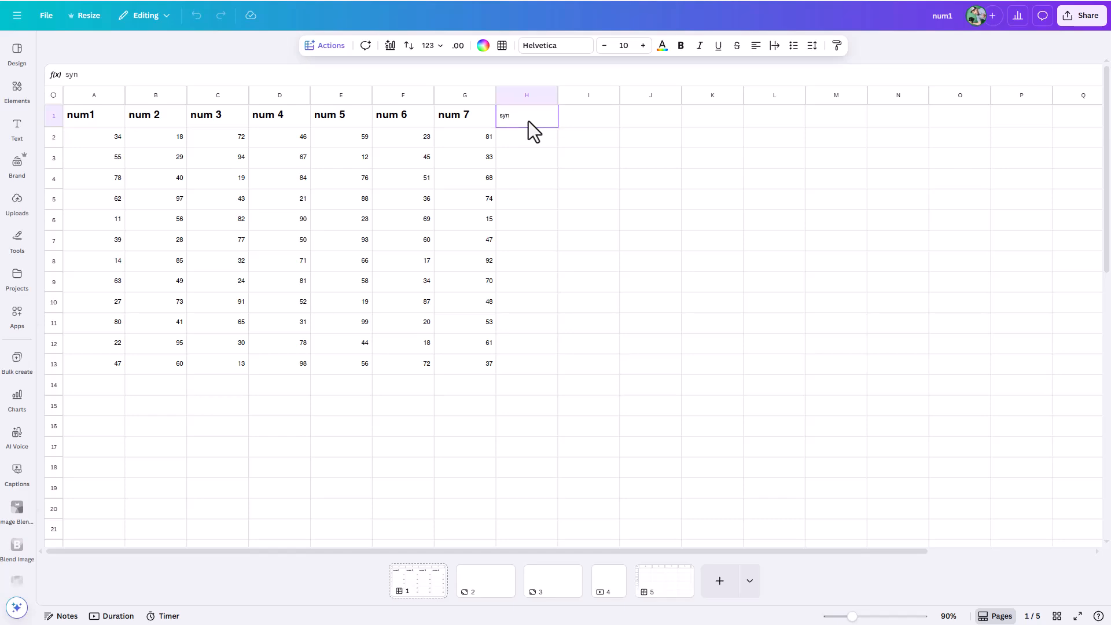
text(syn)
key(Return)
key(Up)
text(su)
Step: Copy heading cell G1 and paste only its format onto the sum heading in H1
click(466, 122)
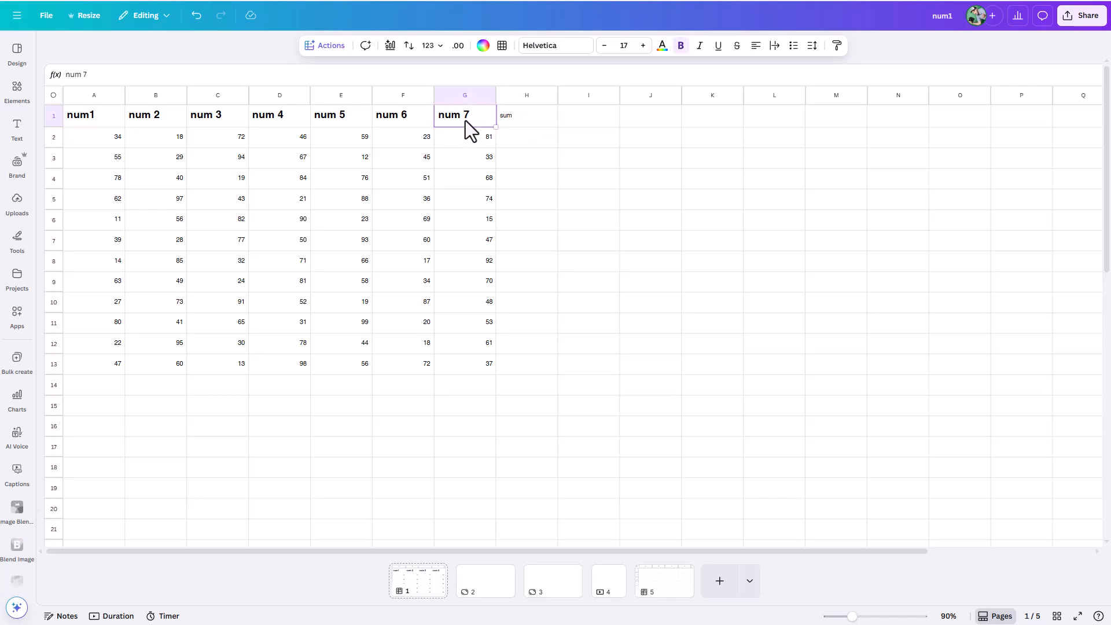
click(518, 117)
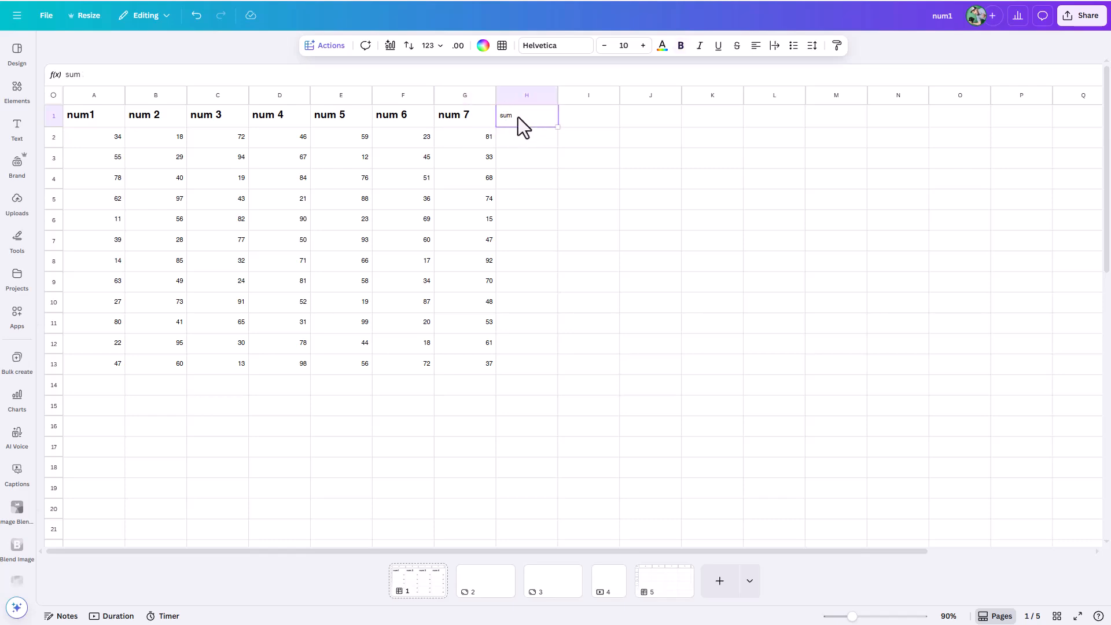
right_click(518, 117)
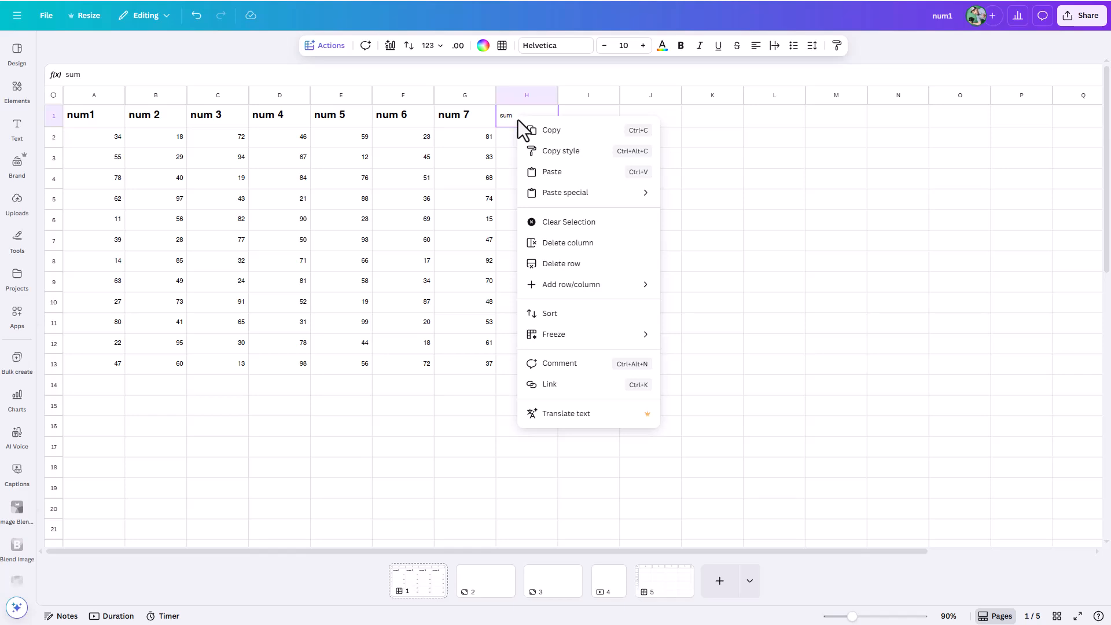
mouse_move(586, 196)
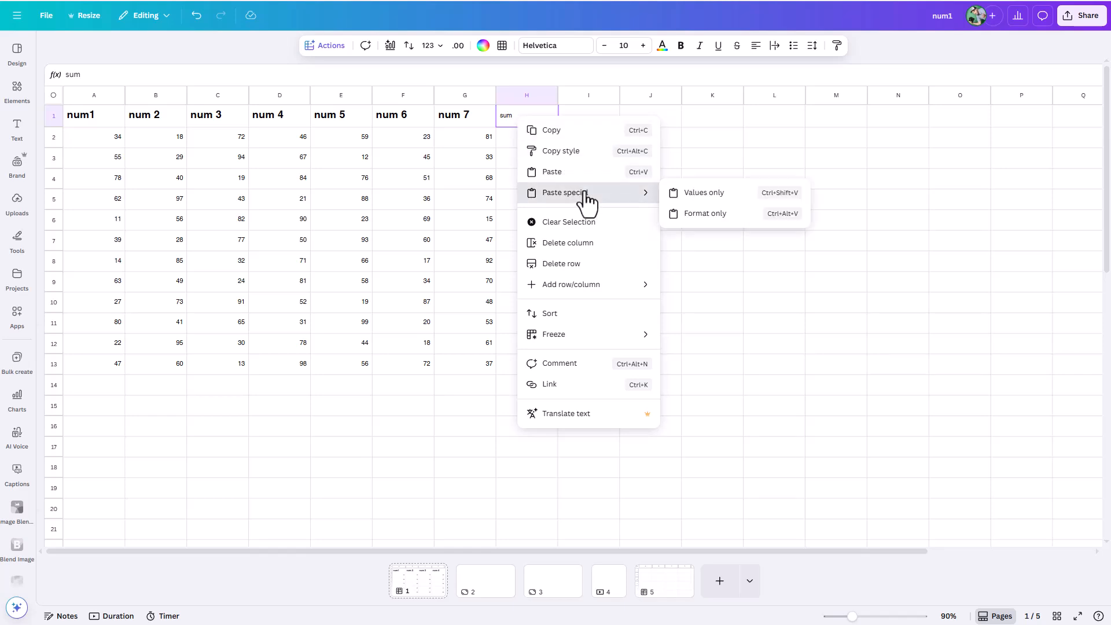
click(691, 214)
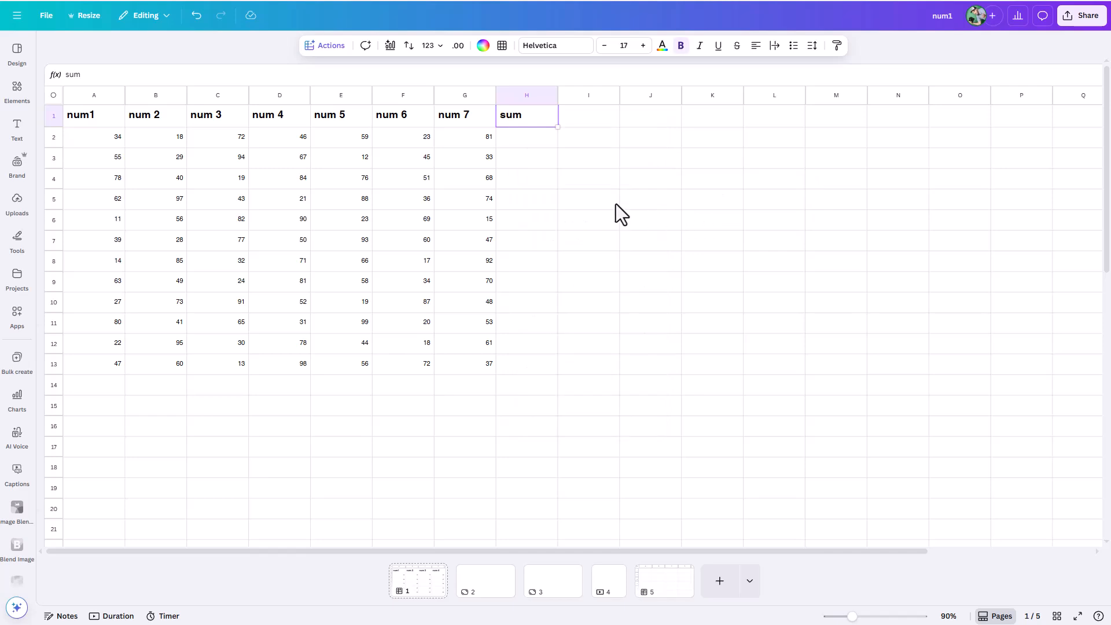
click(608, 201)
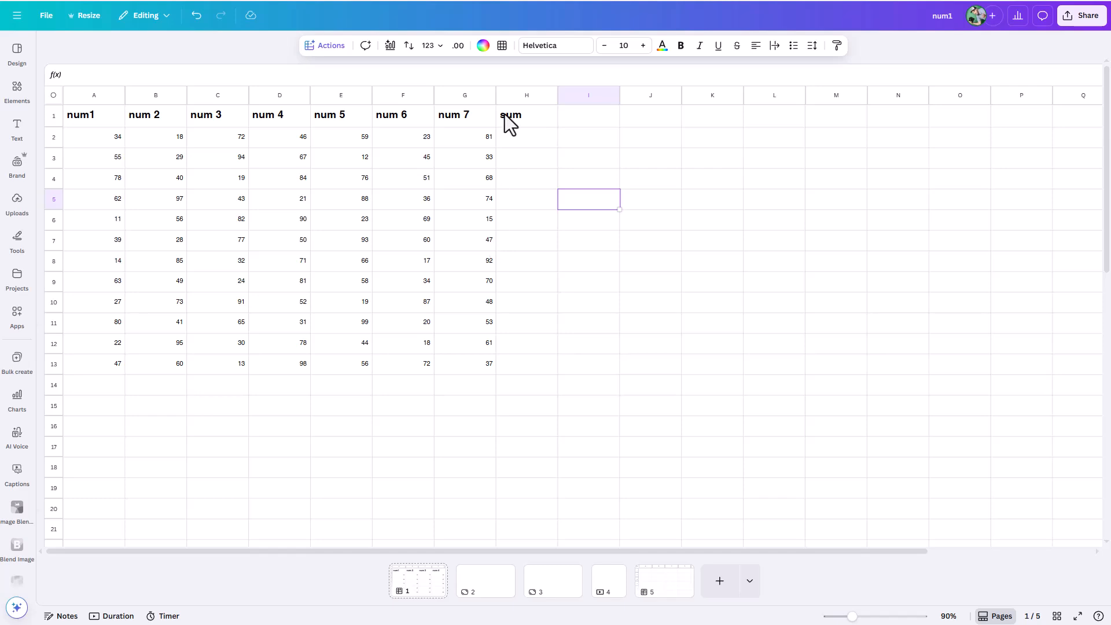
Step: Enter a SUM formula in cell H2 that adds the row's numbers in A2:G2
click(527, 261)
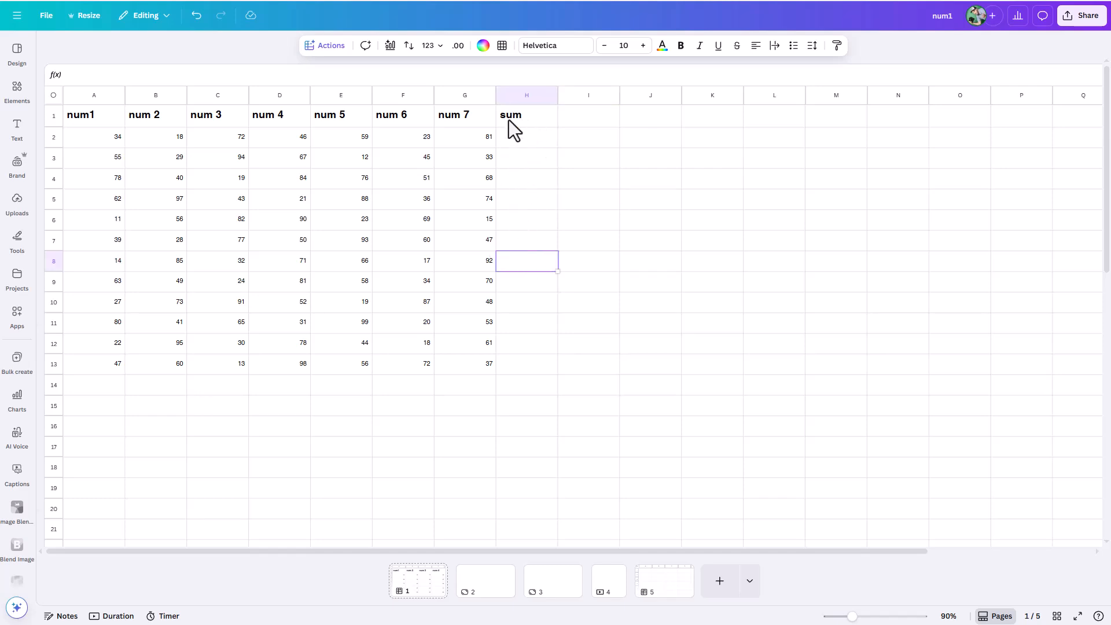
click(519, 140)
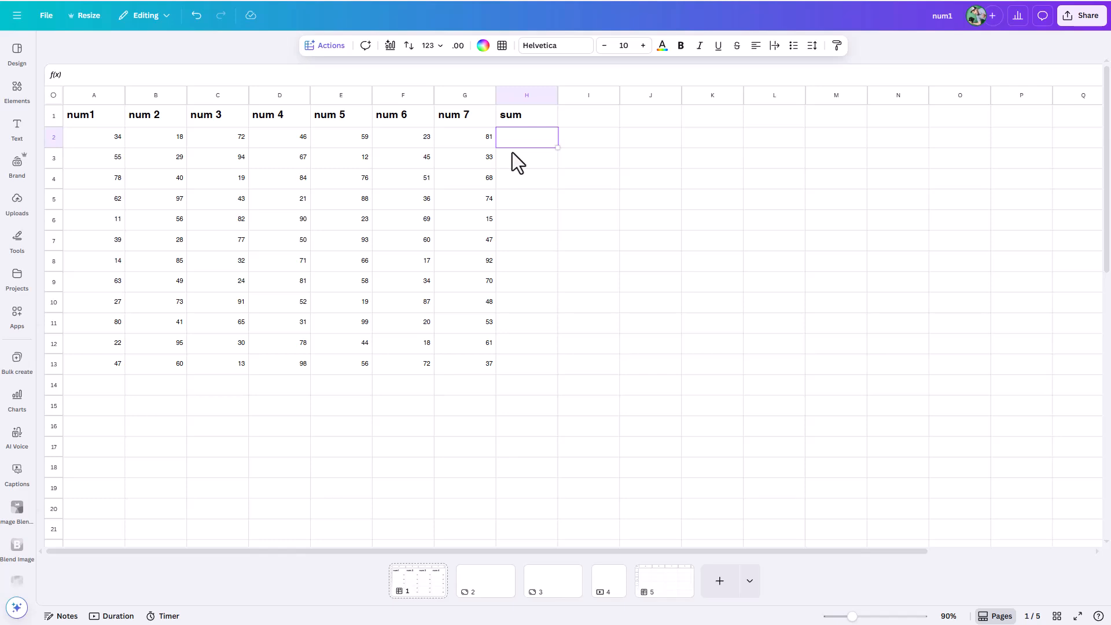
text(=)
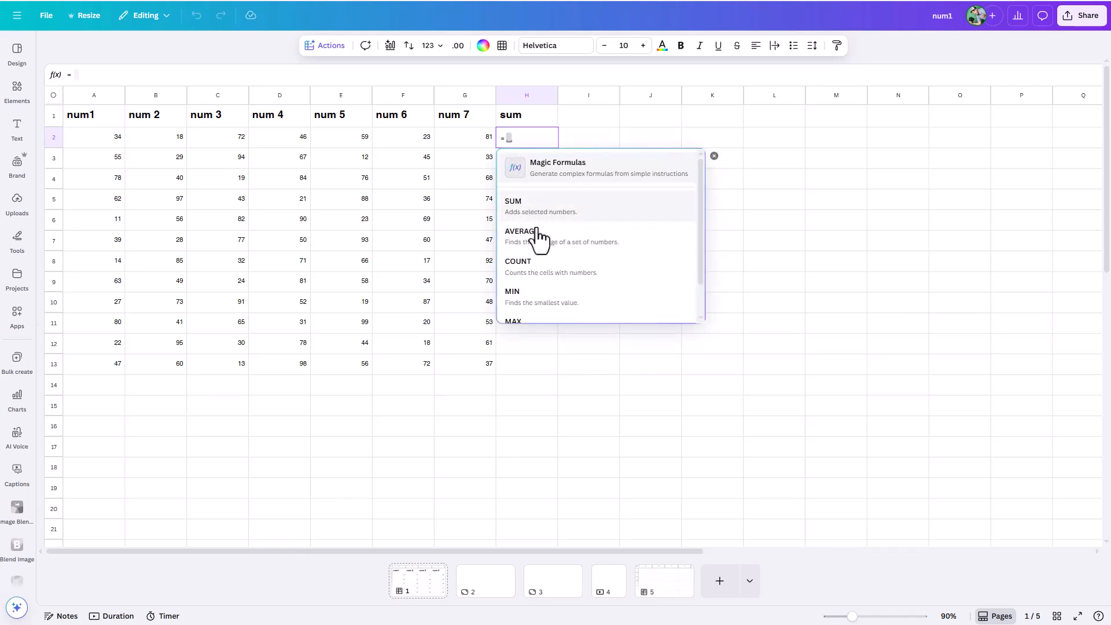
click(521, 209)
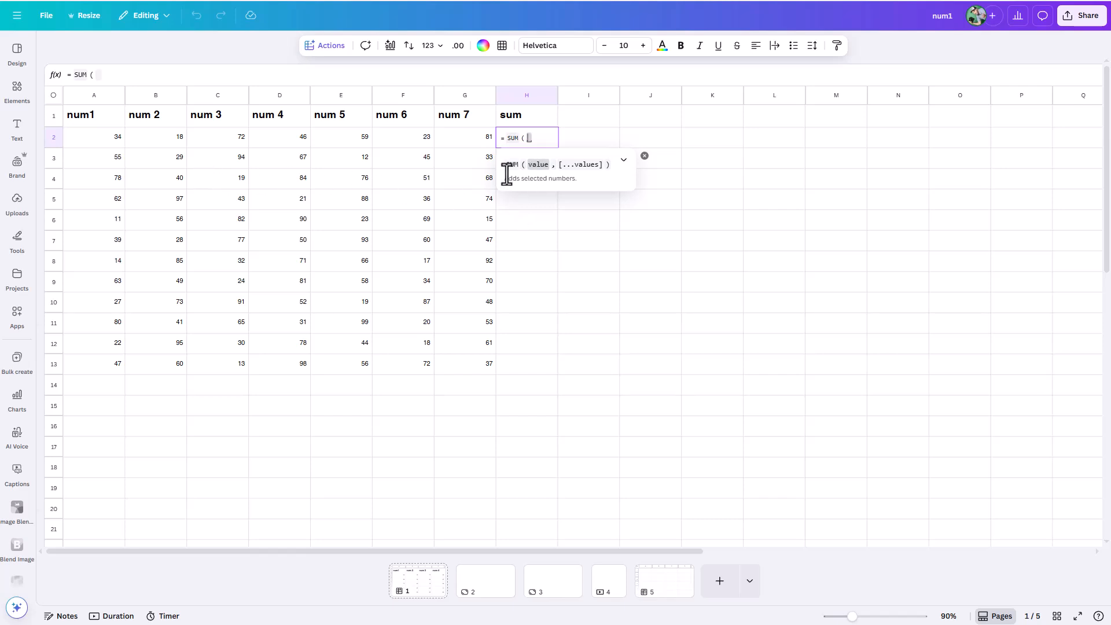
drag(92, 140, 445, 149)
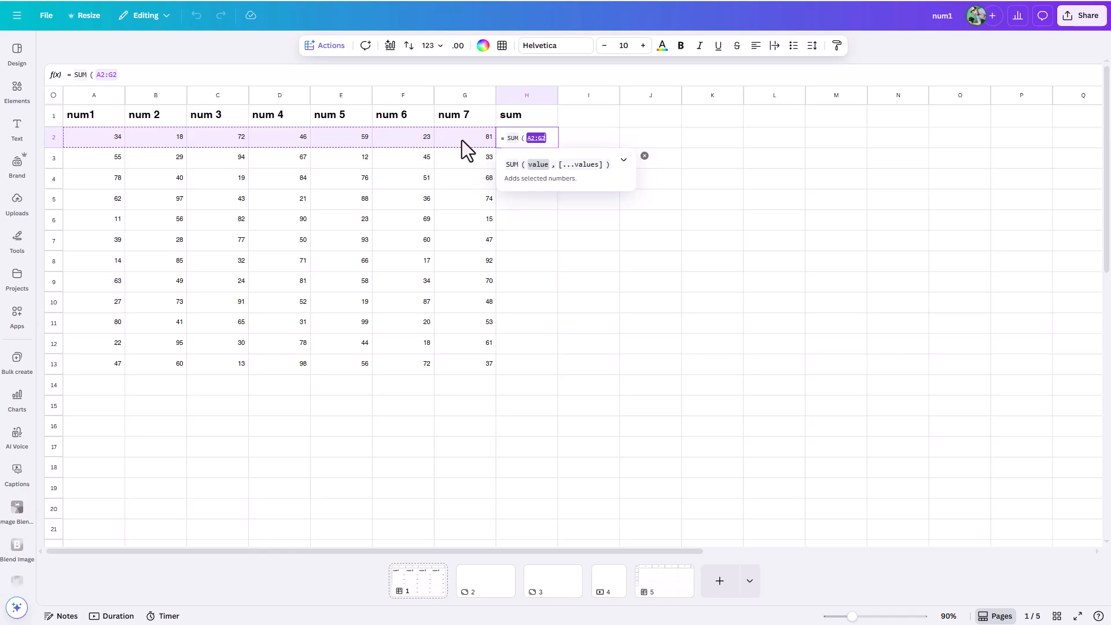
key(Return)
Step: Copy the SUM formula from cell H2 and paste it into cells H3 to H13
click(522, 139)
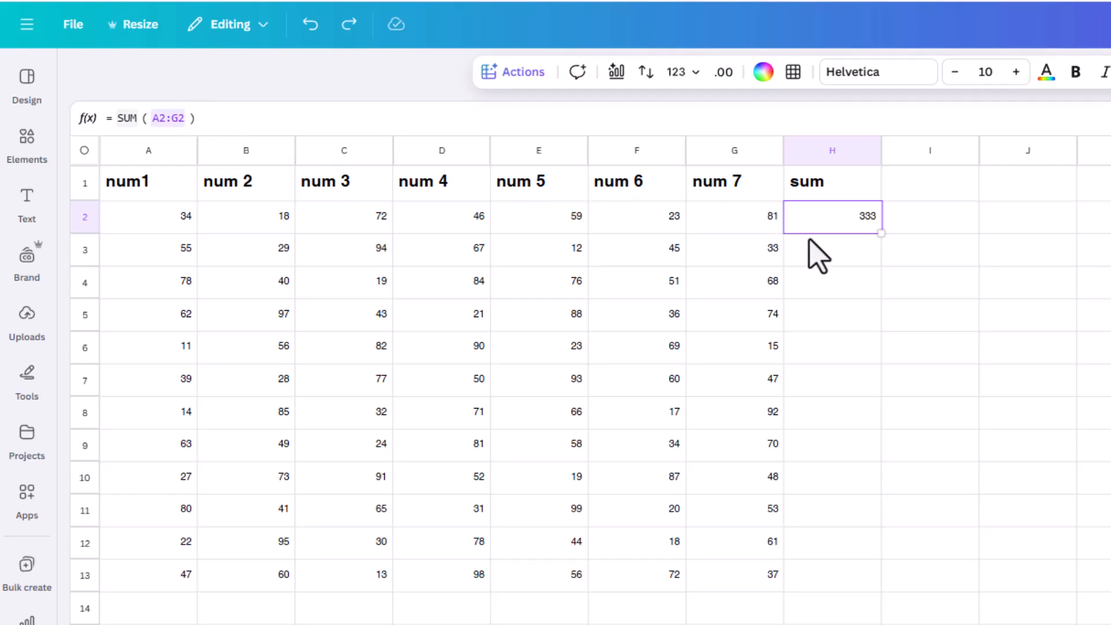
click(821, 257)
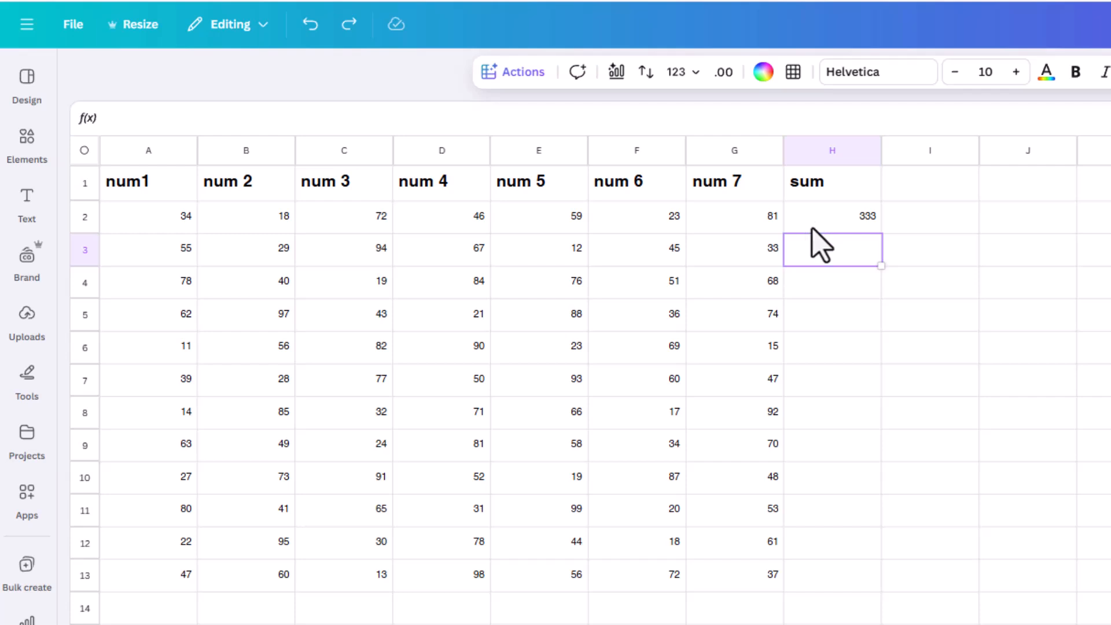
click(817, 227)
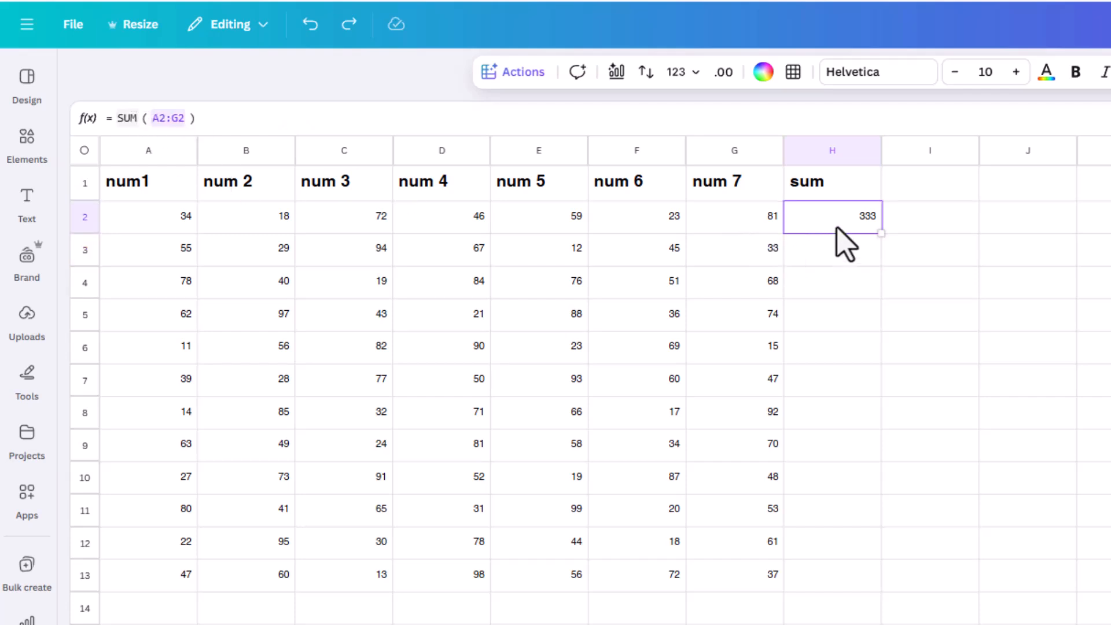
double_click(836, 222)
click(850, 283)
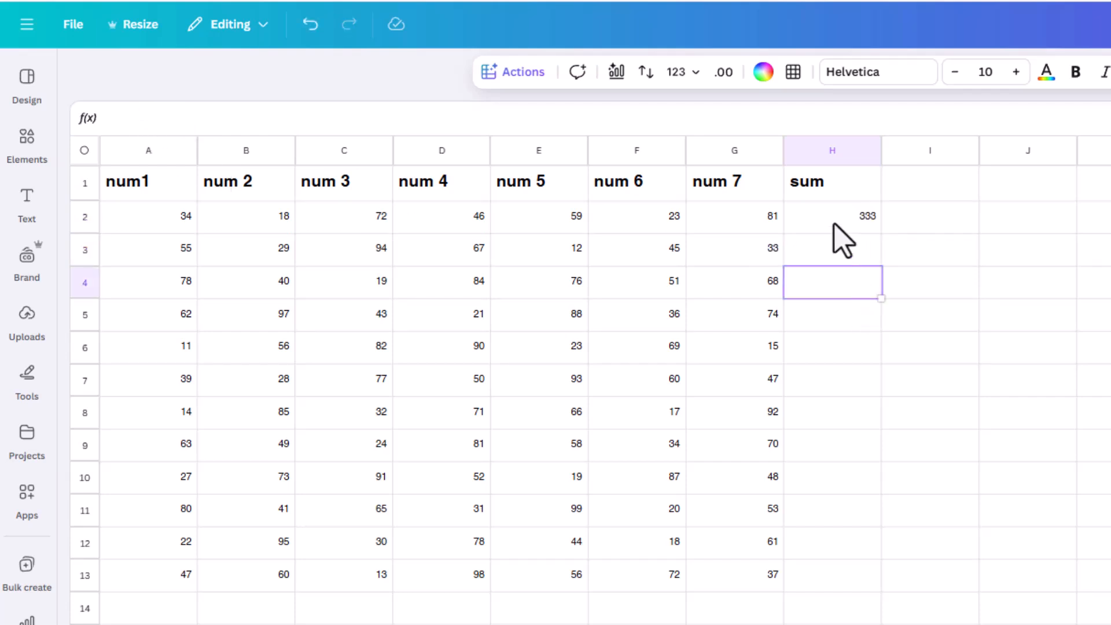
click(833, 224)
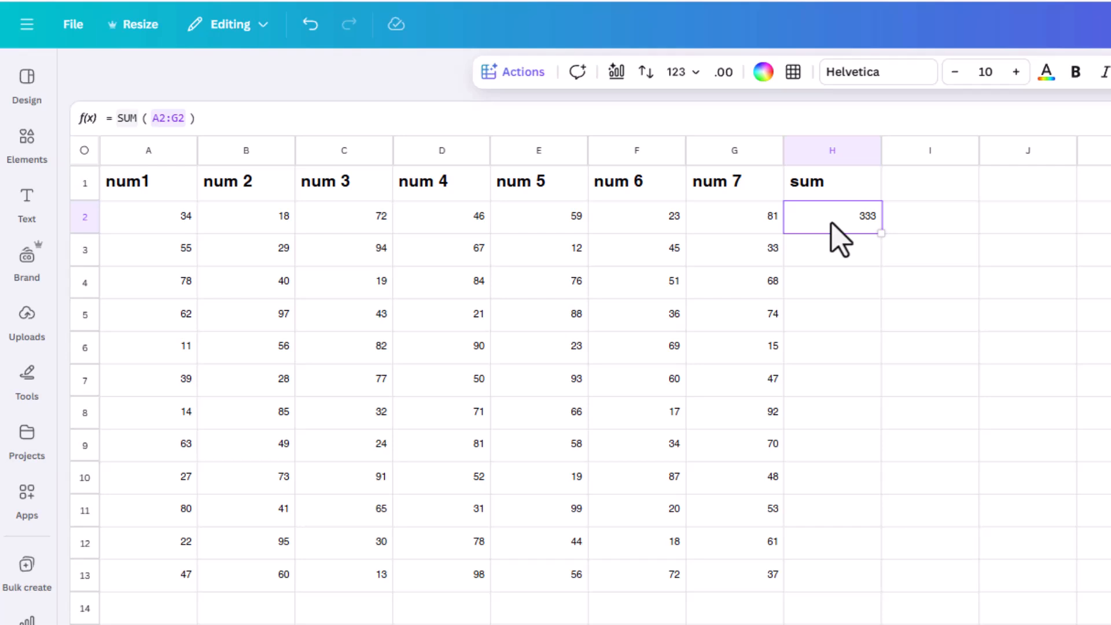
drag(830, 259, 823, 566)
key(ctrl+v)
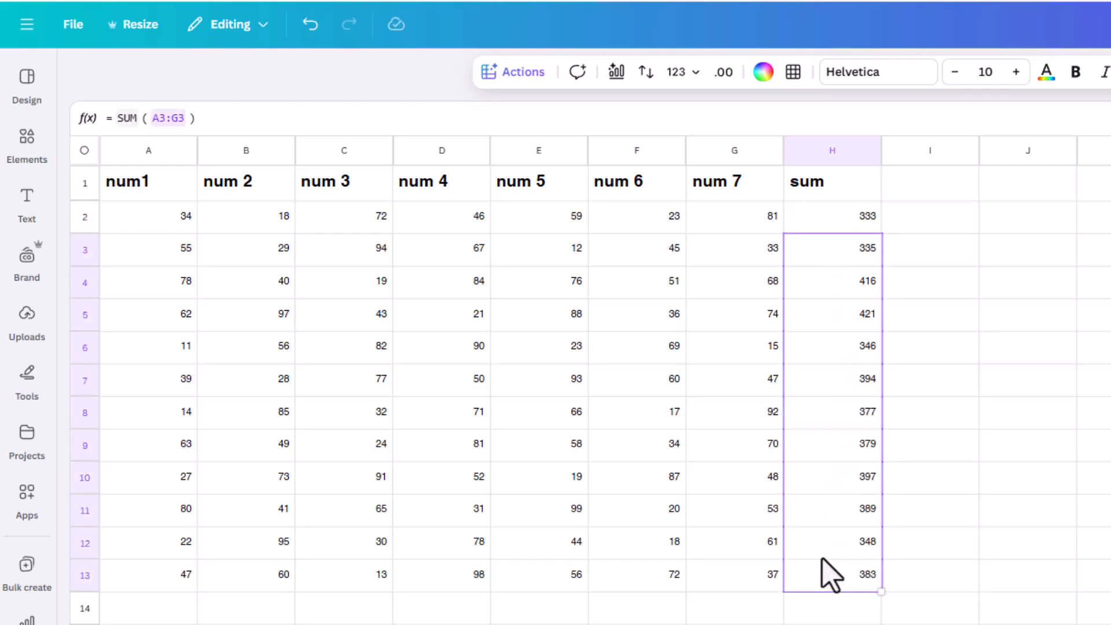
click(984, 412)
Step: Compare the cell ranges used by the SUM formulas in cells H2, H3 and H4
click(827, 222)
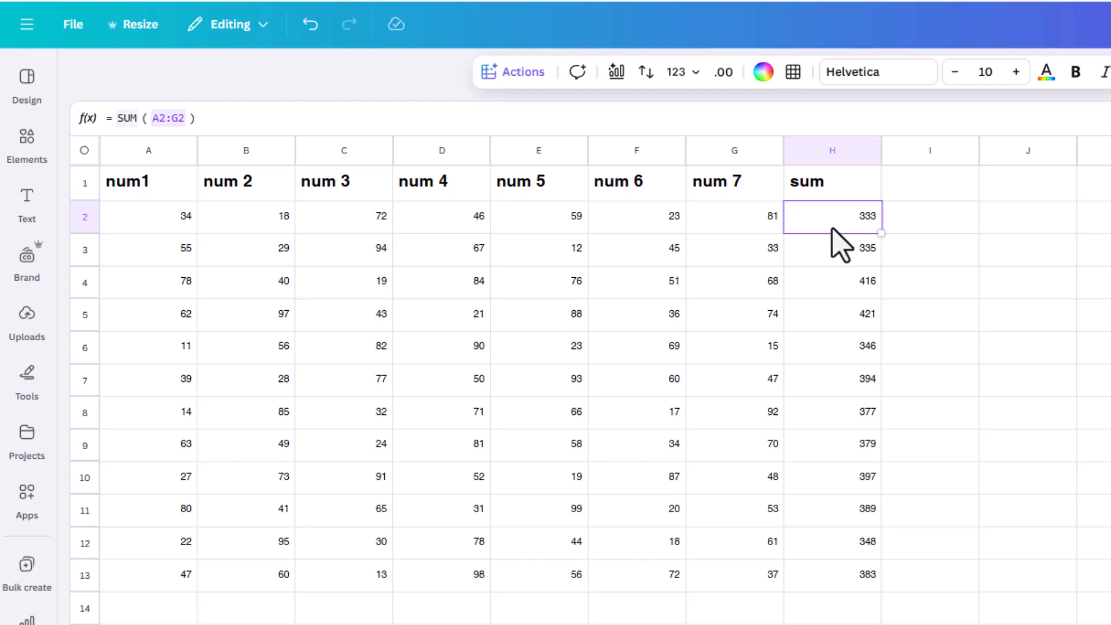
key(Down)
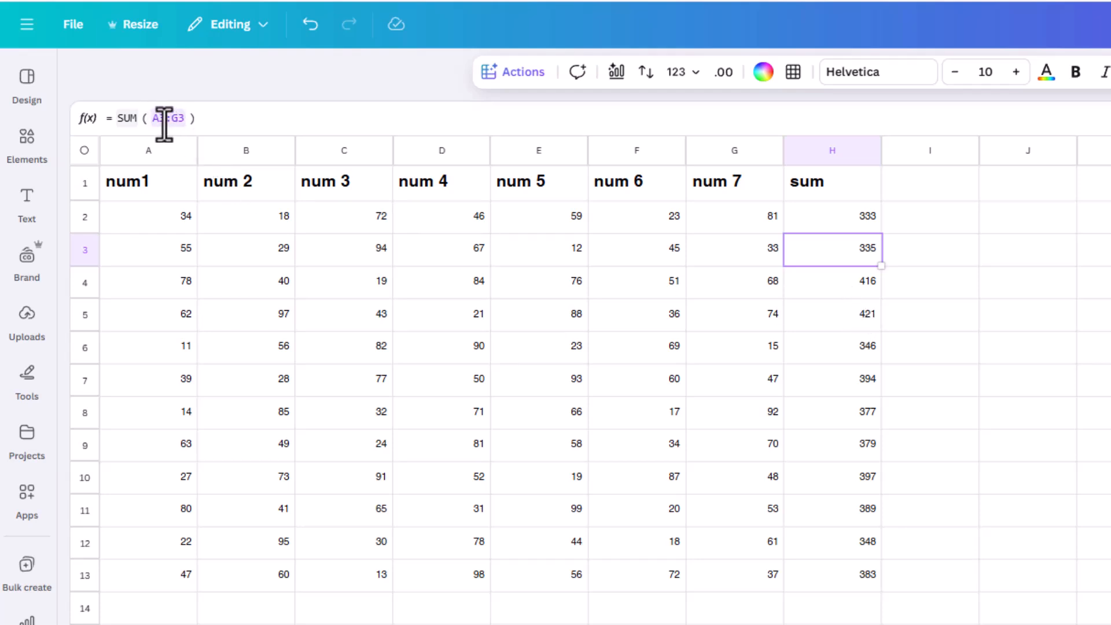
click(851, 215)
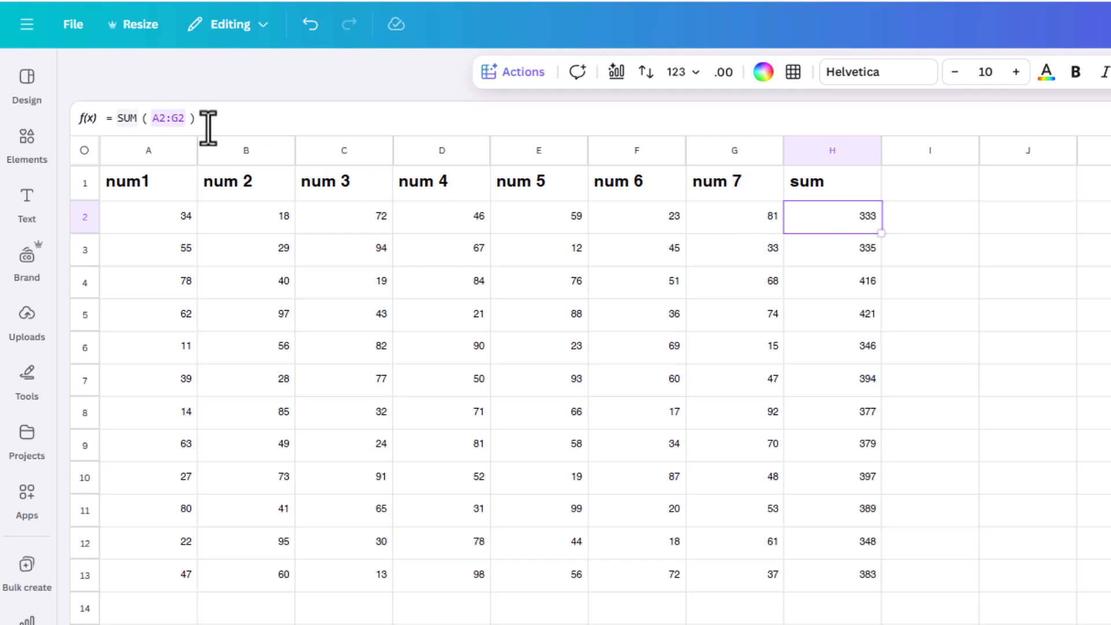
click(835, 259)
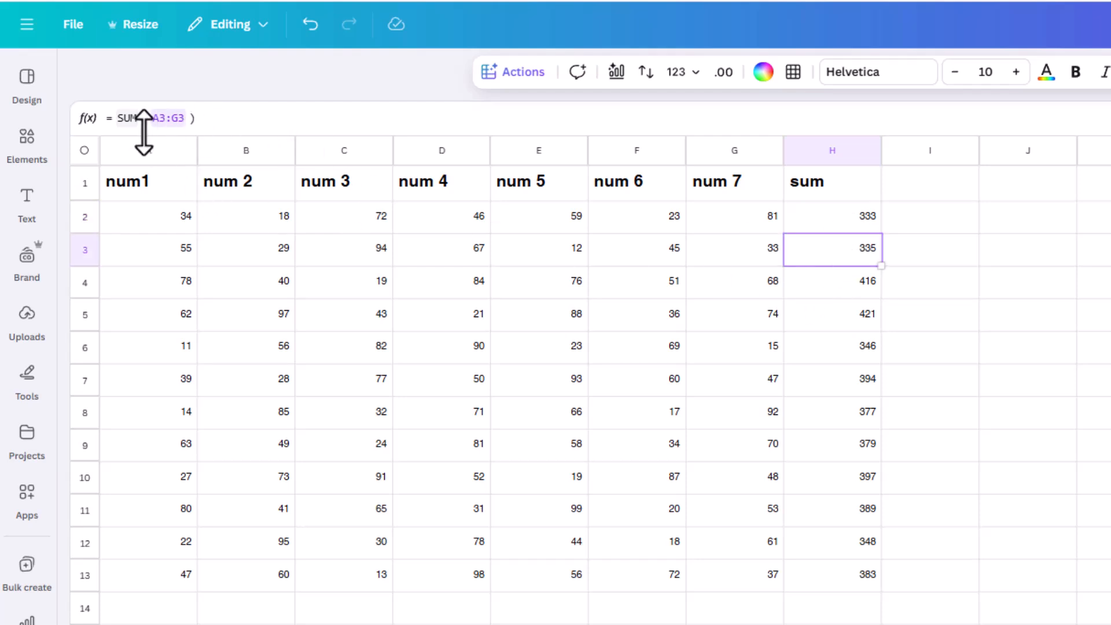
click(861, 290)
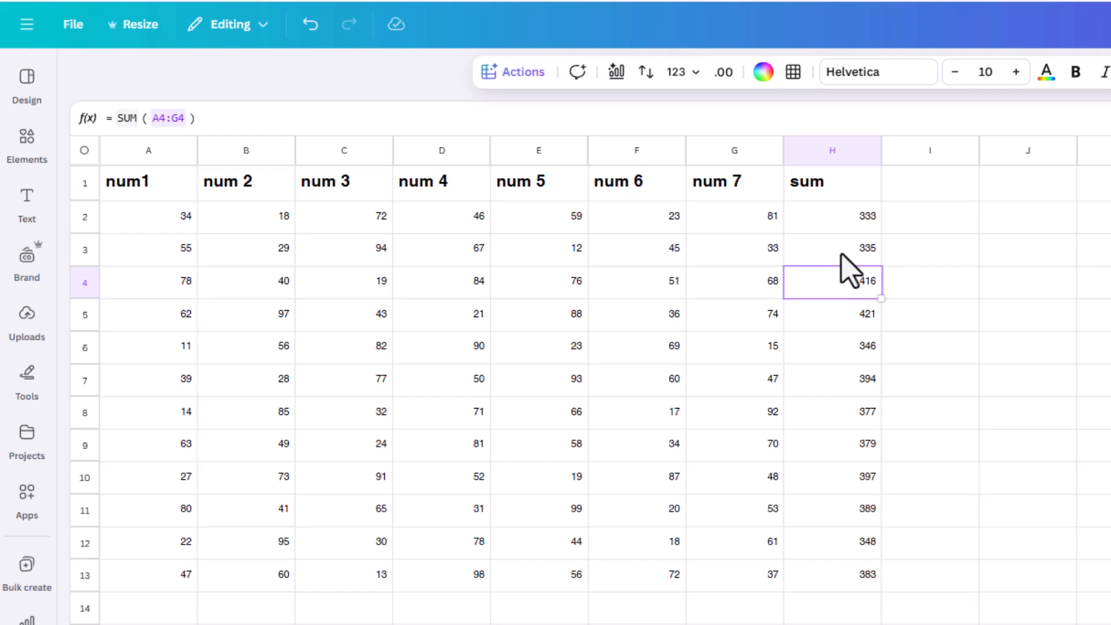
click(924, 184)
Step: Carry the sum heading's bold 17-point style over to cell I1 and enter avg as its heading
click(815, 191)
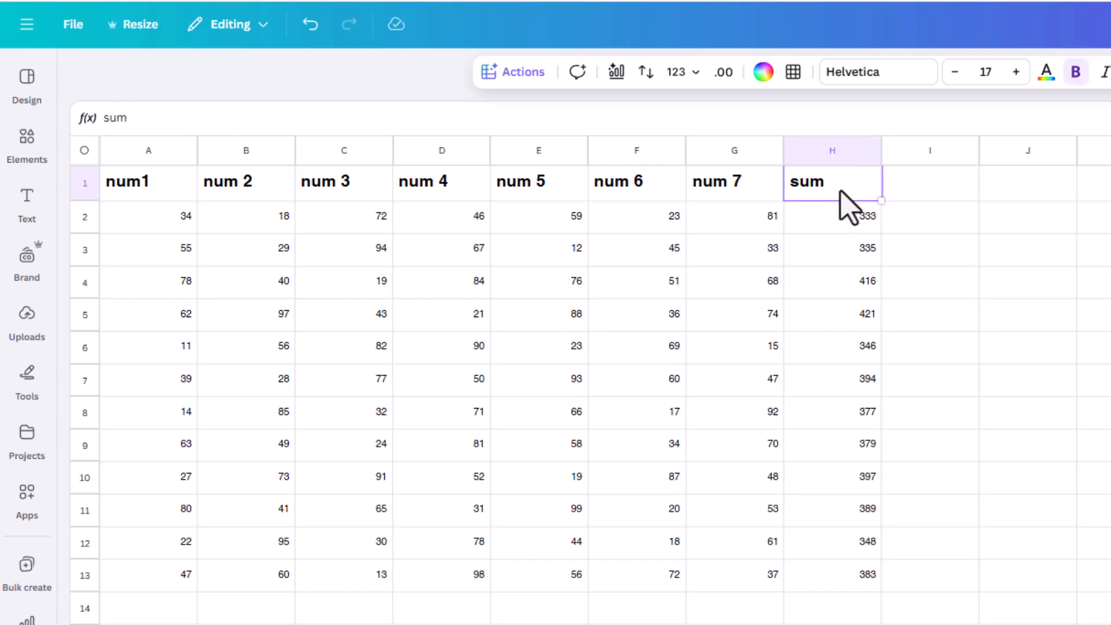
click(934, 181)
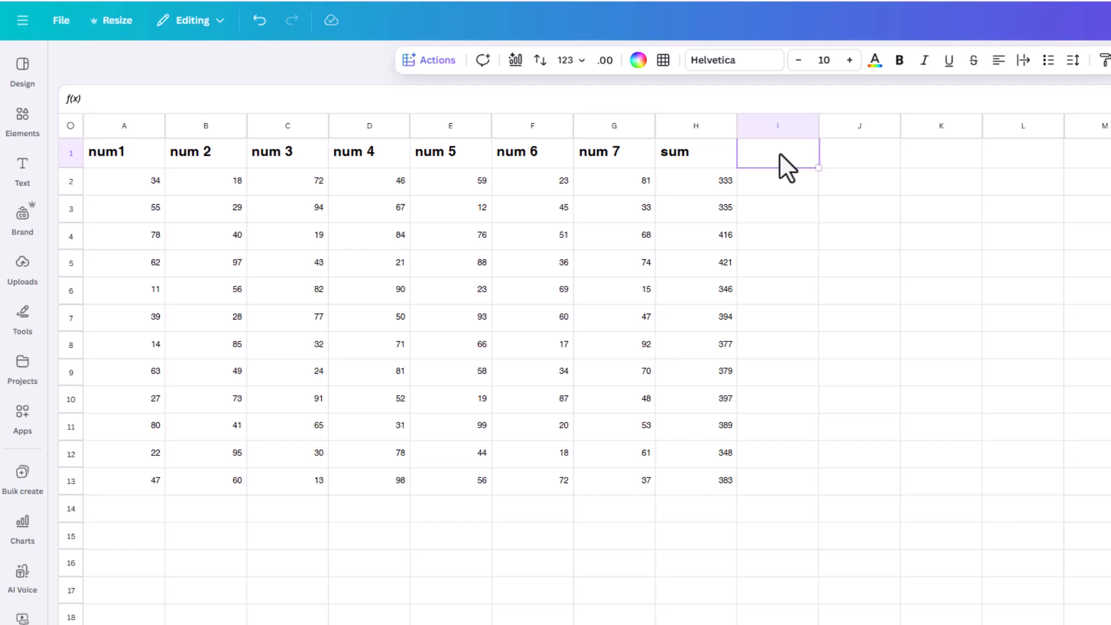
text(sum)
click(764, 175)
click(760, 153)
text(a)
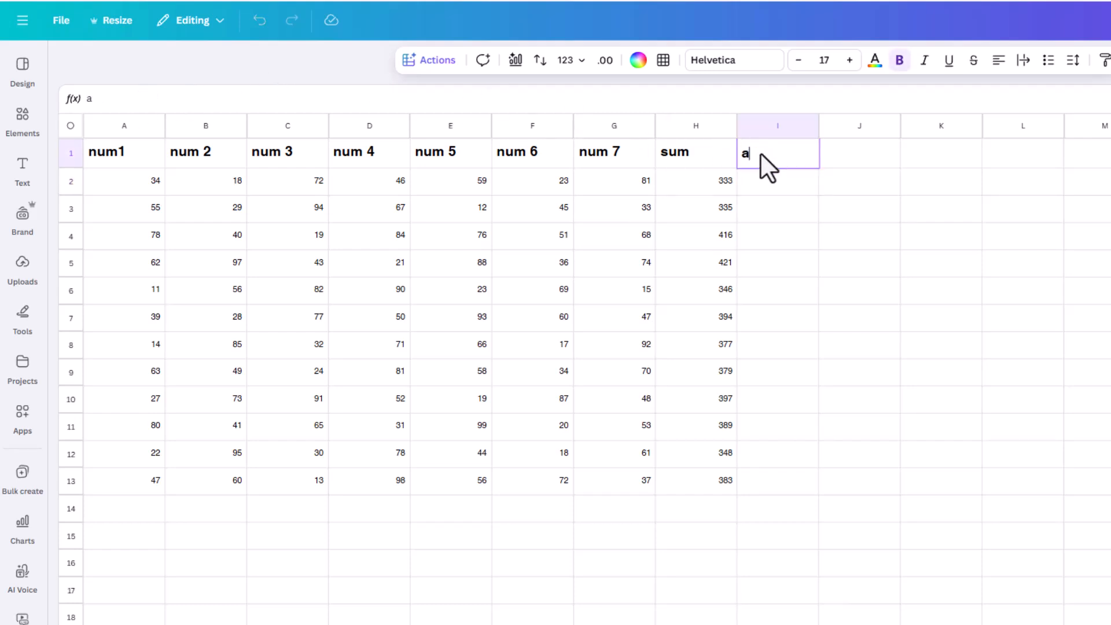
text(vg)
Step: Enter an AVERAGE formula in cell I2 that covers the row's numbers in A2:G2
click(769, 179)
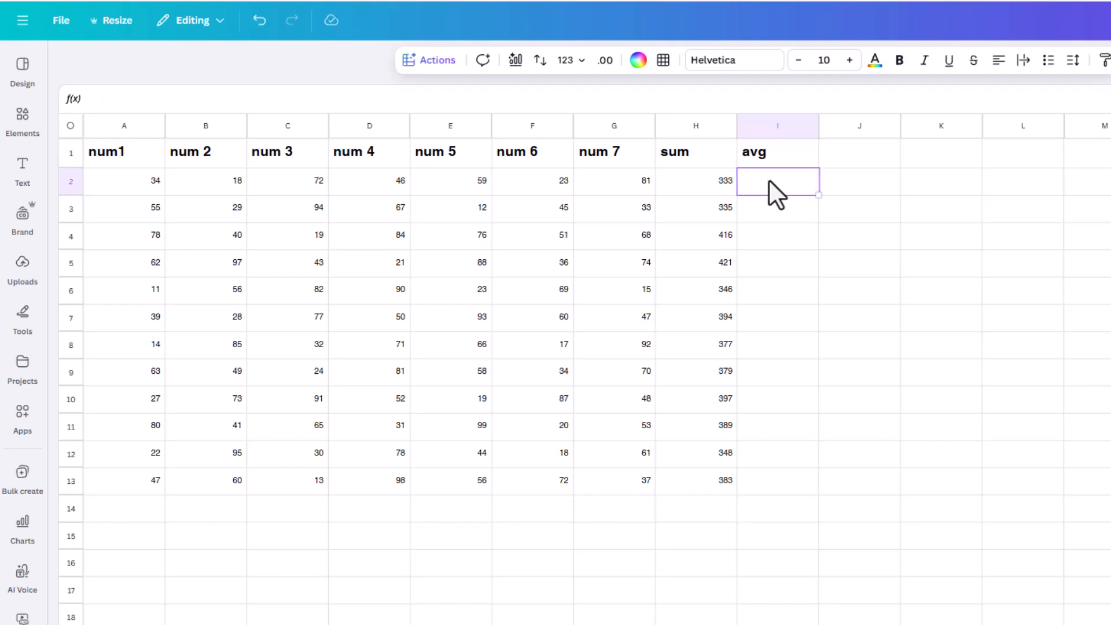
text(=)
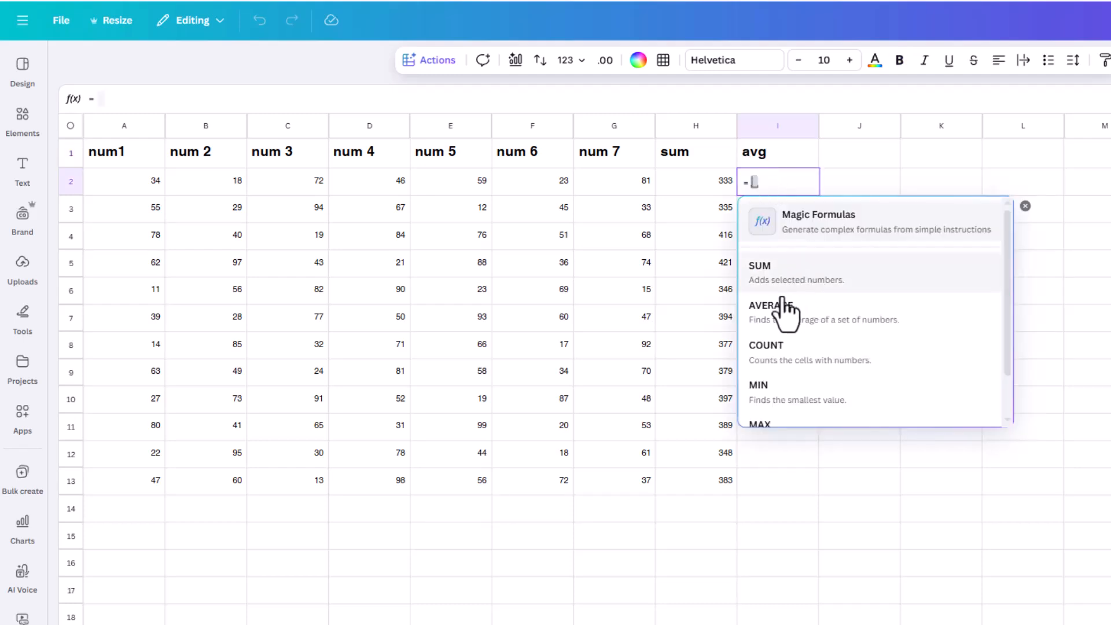
scroll(776, 347, down, 2)
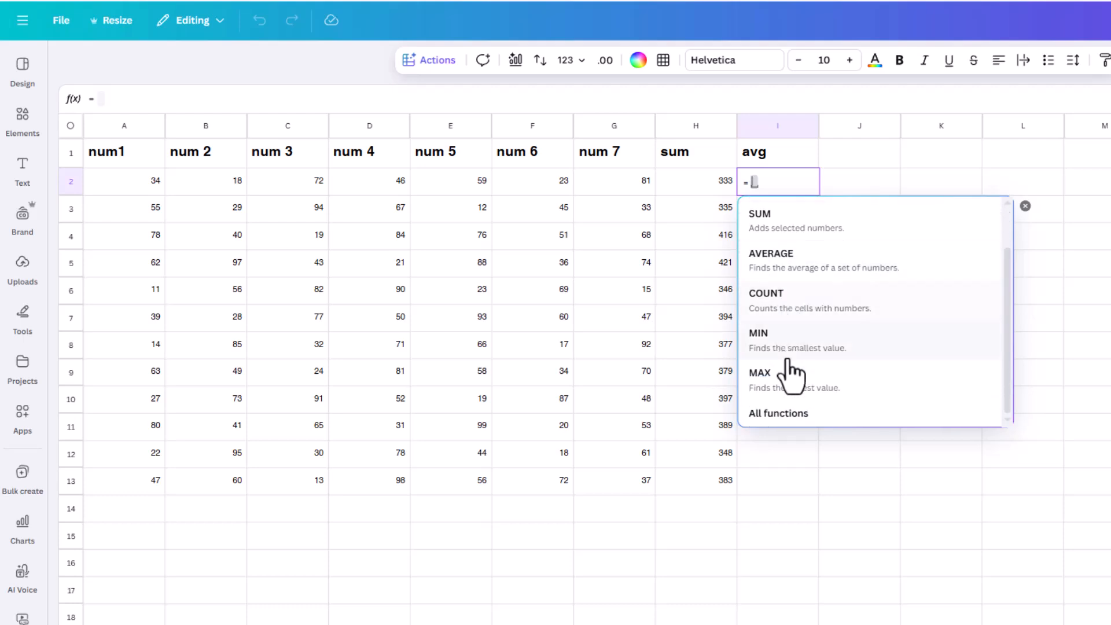
click(781, 422)
scroll(783, 422, down, 10)
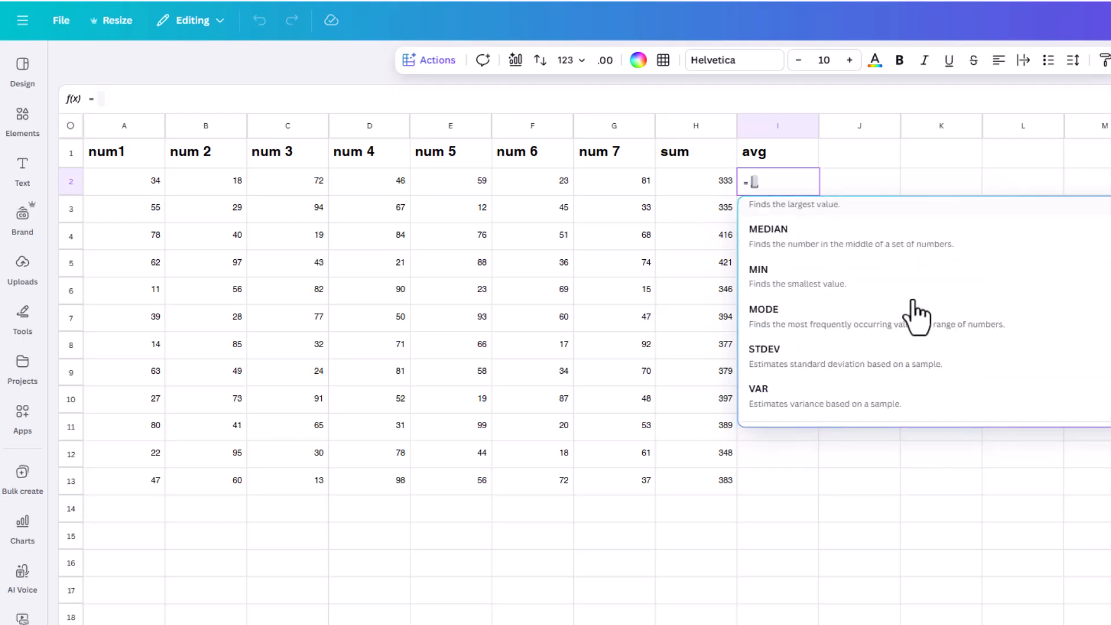
scroll(914, 313, down, 15)
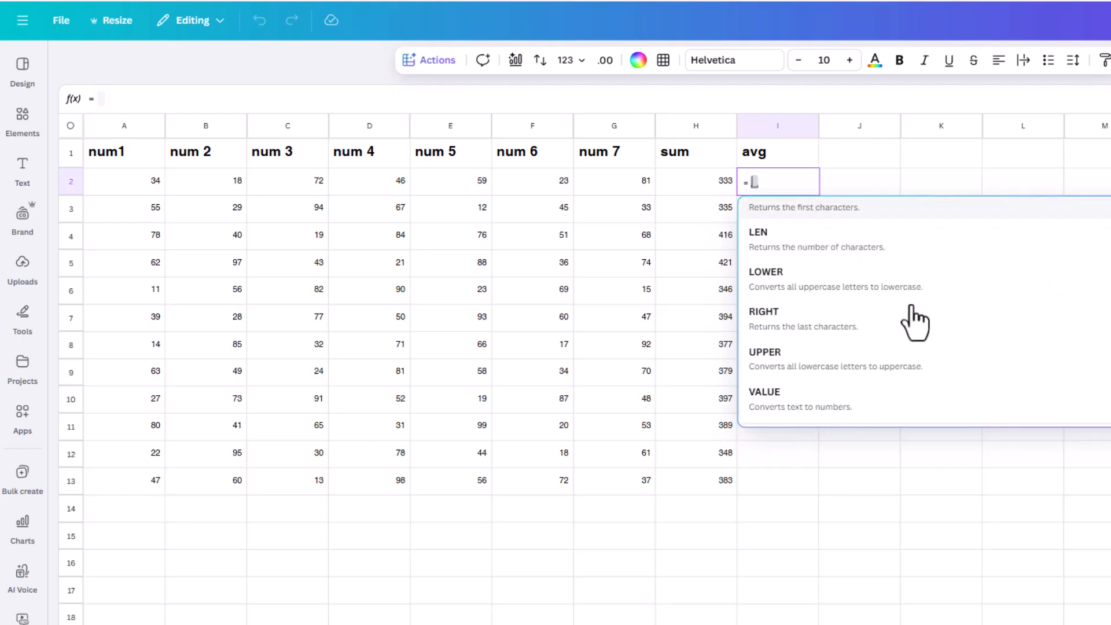
scroll(911, 324, down, 4)
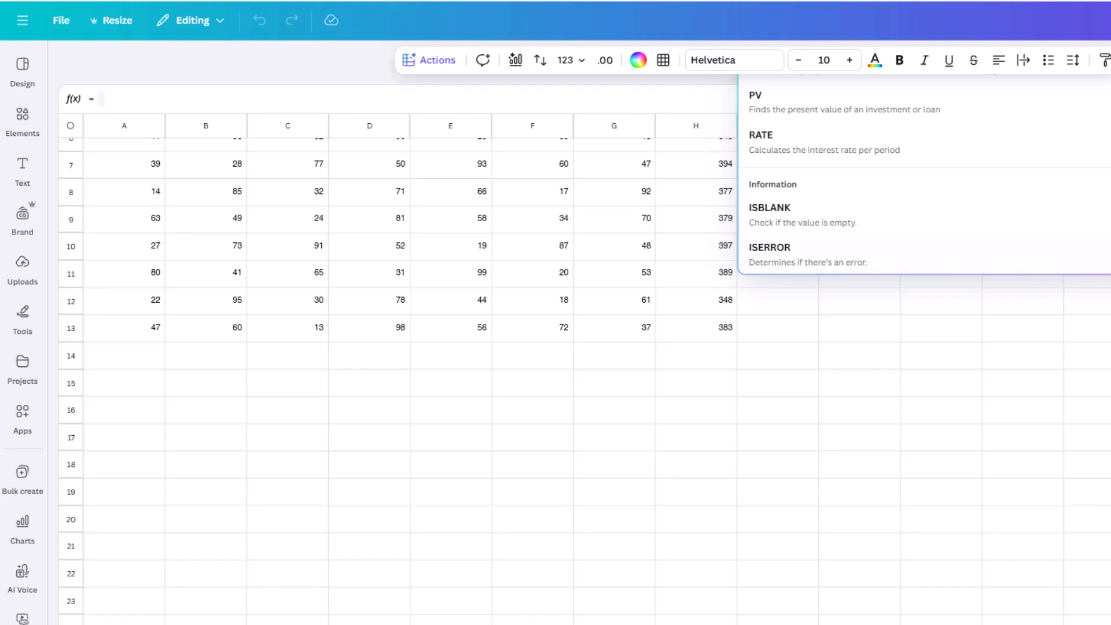
scroll(1106, 394, up, 20)
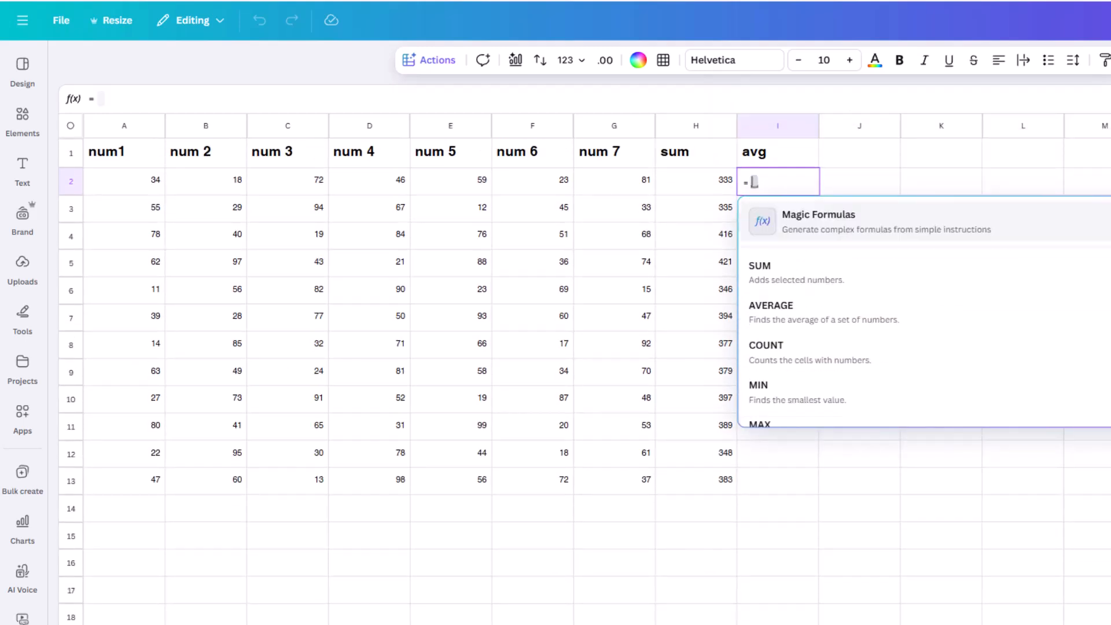
click(796, 328)
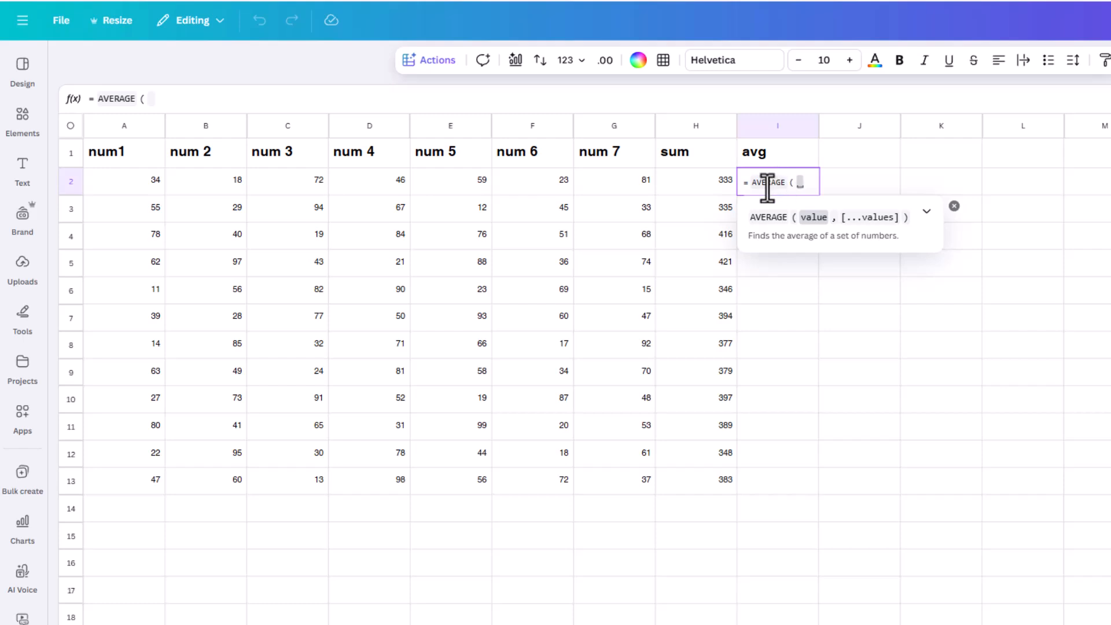
drag(114, 184, 598, 178)
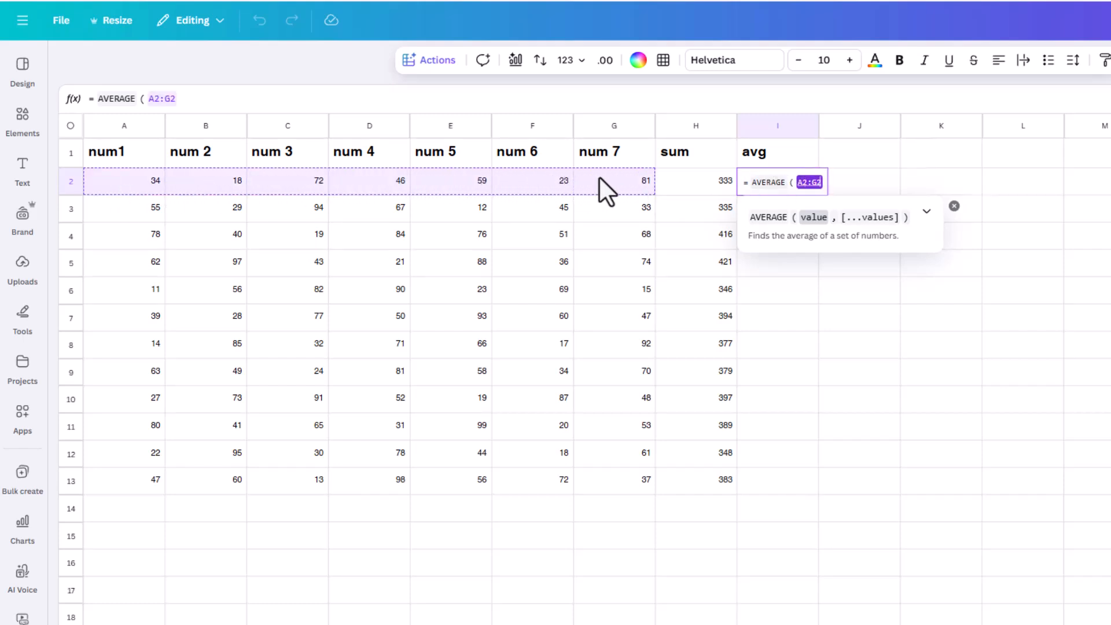
key(Return)
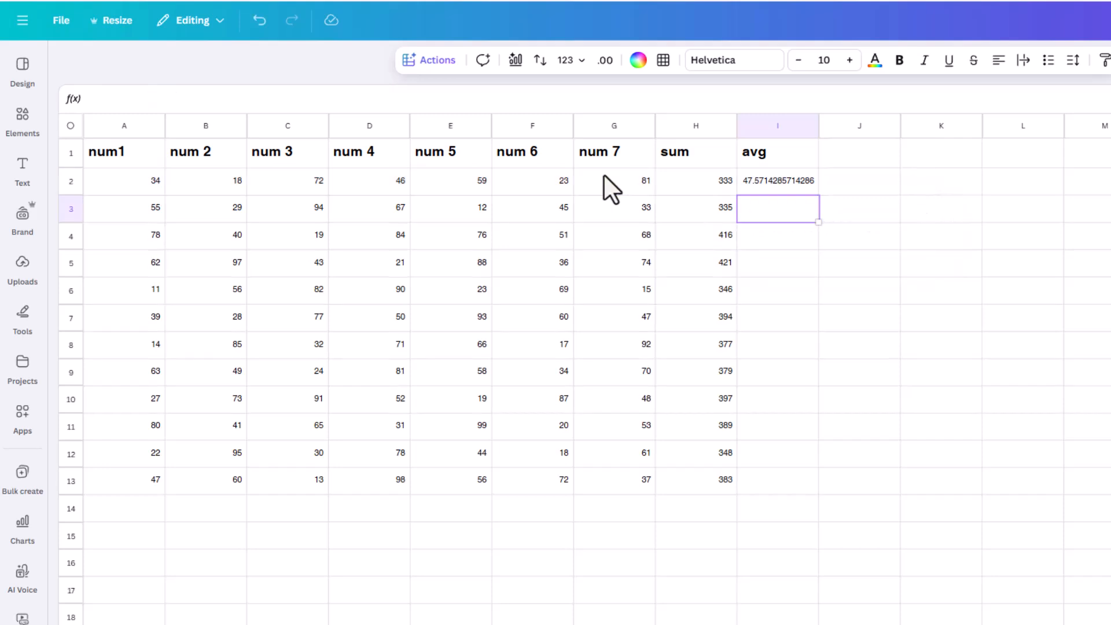
Step: Copy the AVERAGE formula from cell I2 and paste it into cells I3 to I13
click(782, 191)
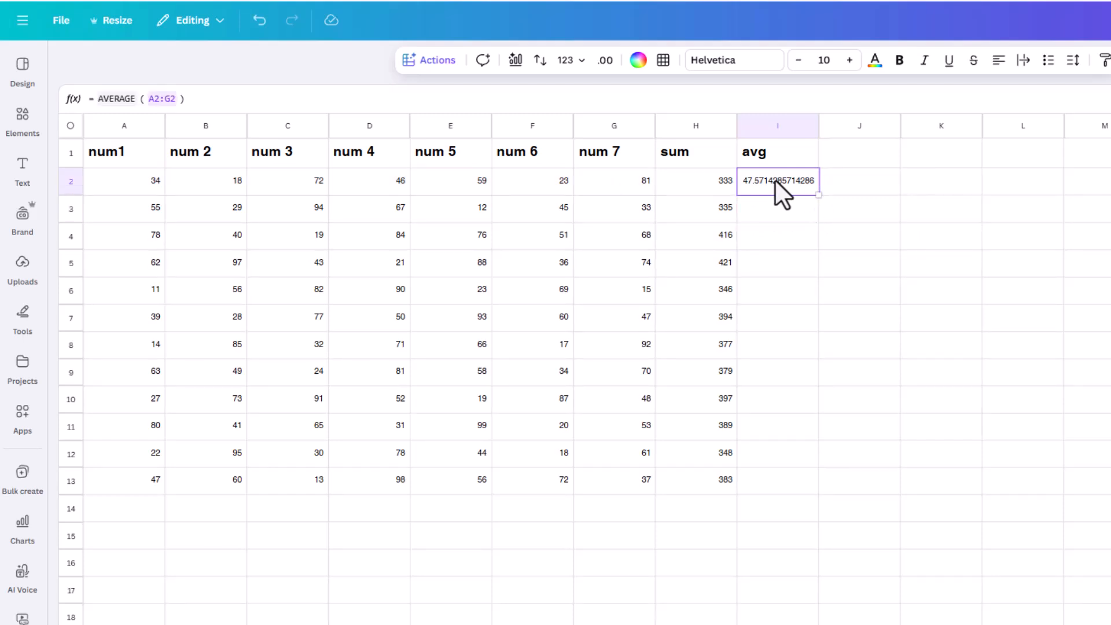
drag(783, 204, 790, 473)
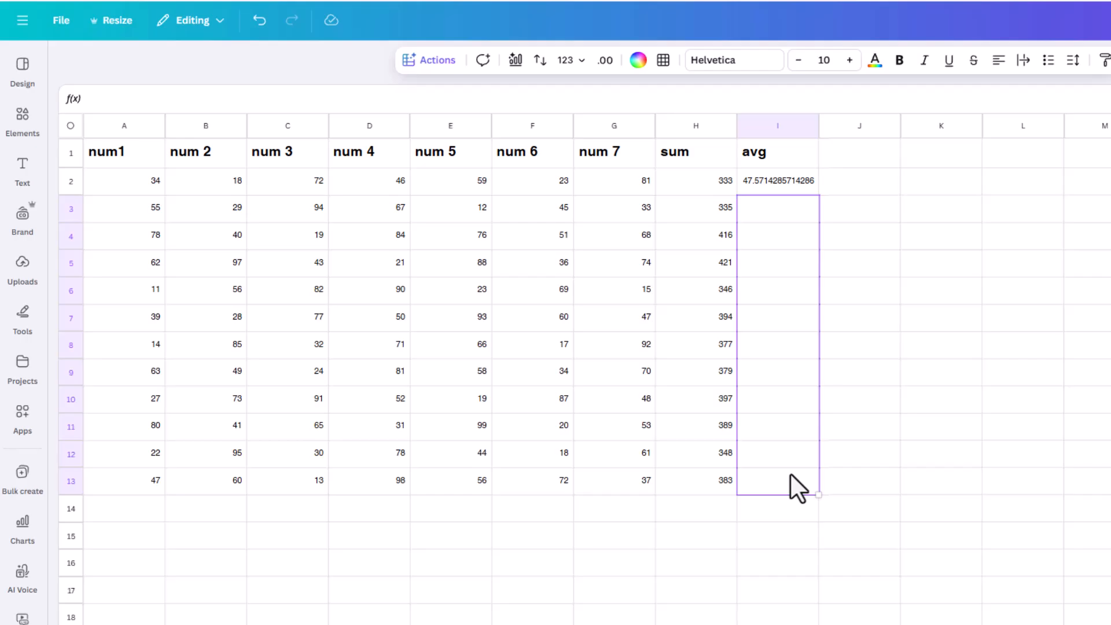
text(47.8571428571429 59.4285714285714 60.1428571428571 49.4285714285714 56.2857142857143 53.8571428571429 54.1428571428571 56.7142857142857 55.5714285714286 49.7142857142857 54.7142857142857)
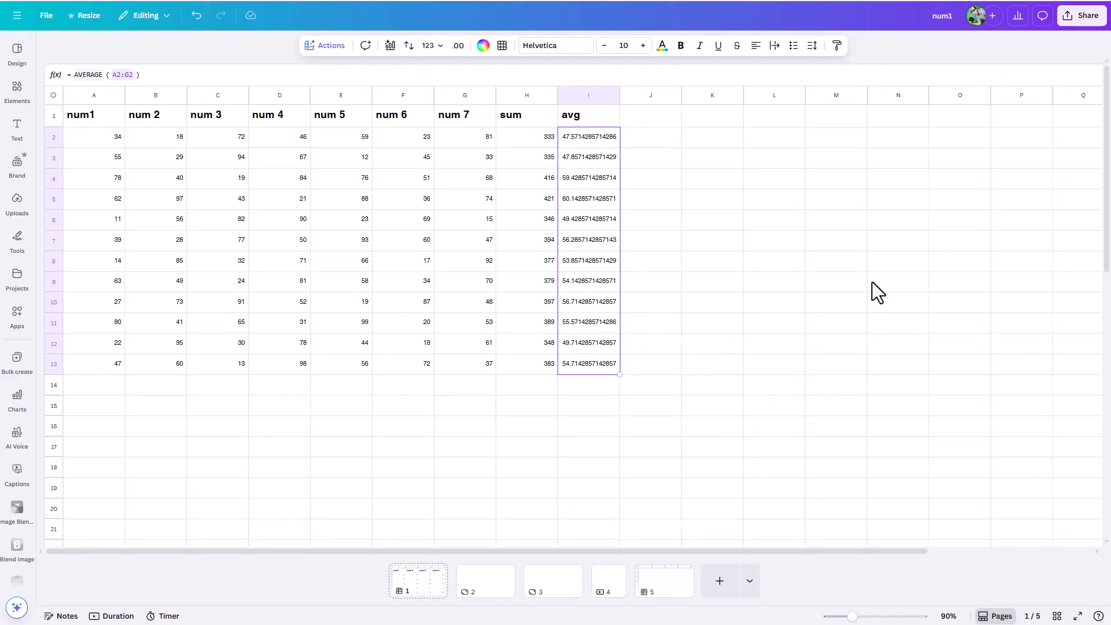
click(692, 242)
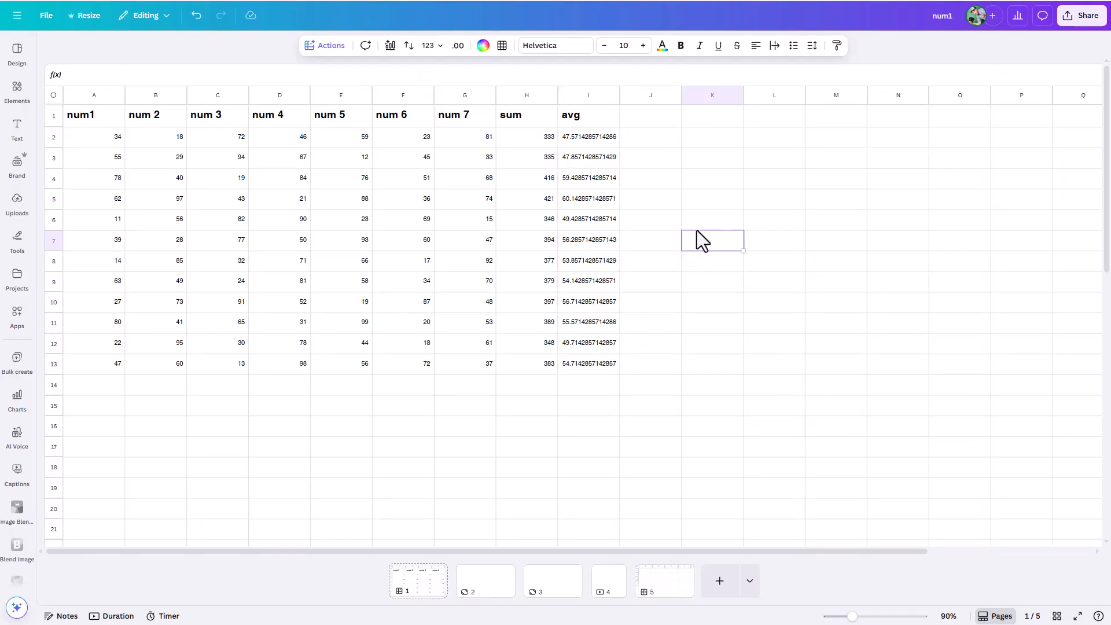
click(703, 199)
click(797, 236)
click(702, 223)
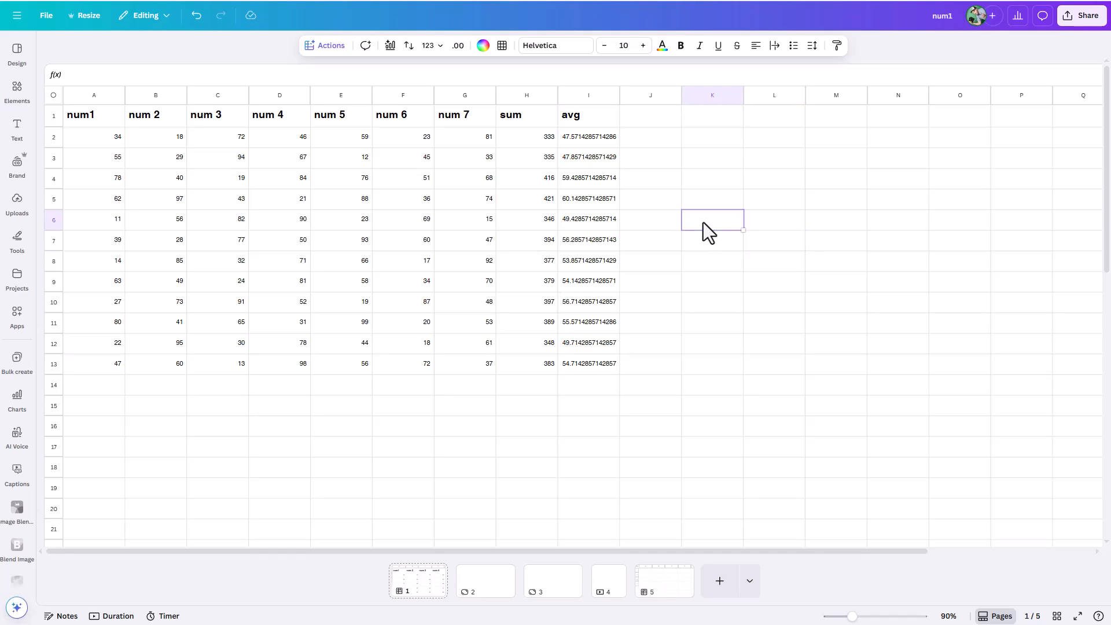
text(dfdfd)
key(Return)
click(703, 222)
key(Delete)
Step: Select the cell block D4:G10, and separately the non-adjacent cells H7, D9, D6, B4 and D4, before clearing the selection
click(289, 178)
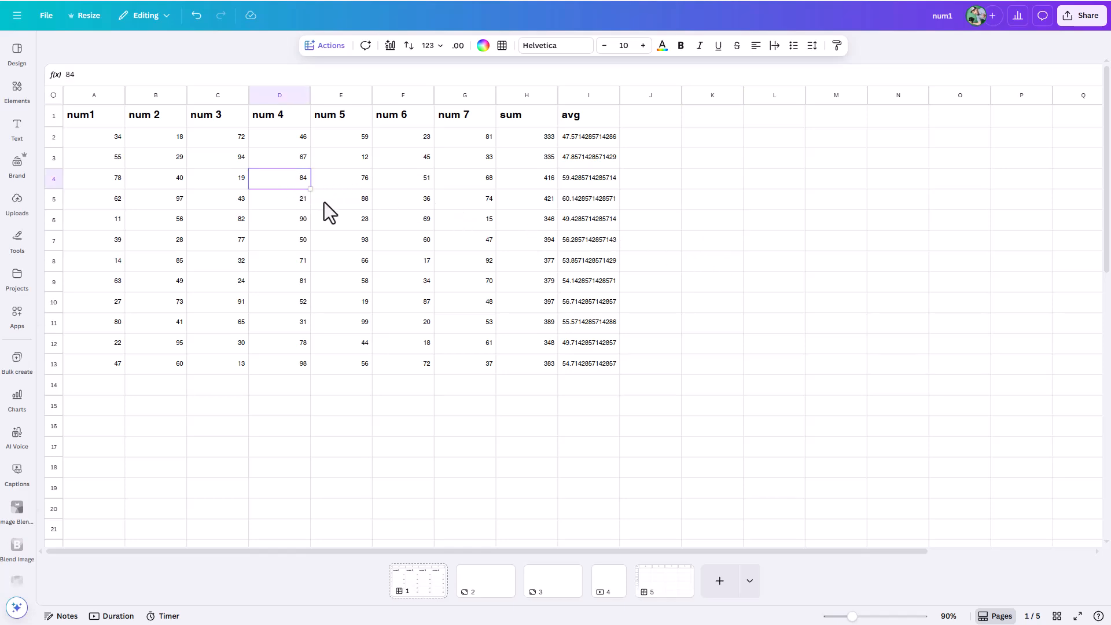
shift+click(487, 304)
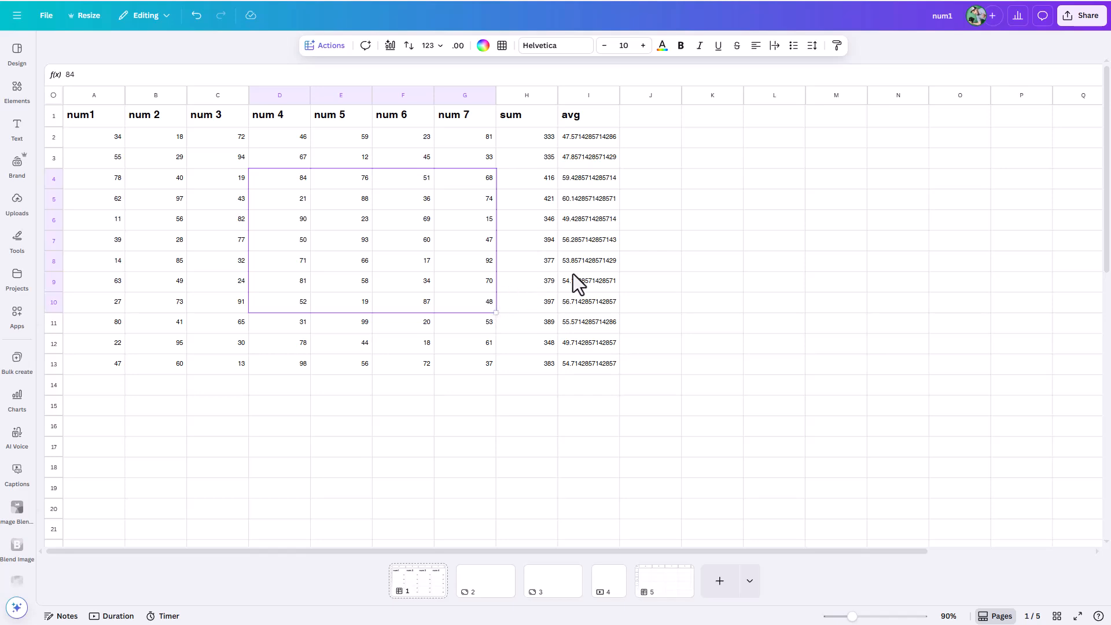
click(521, 243)
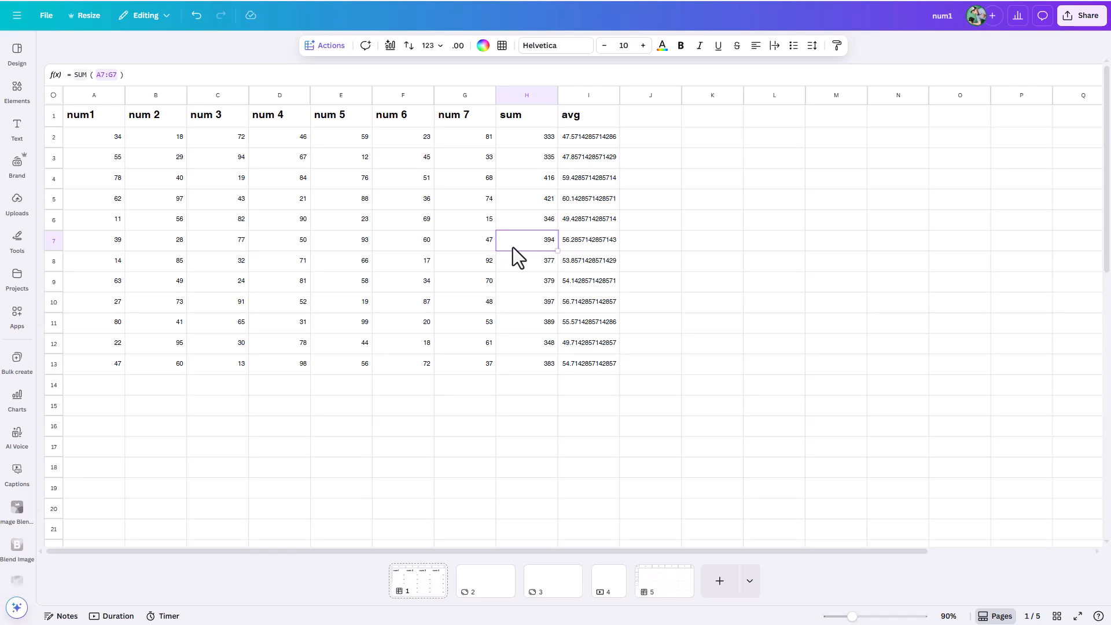
ctrl+click(302, 274)
ctrl+click(289, 219)
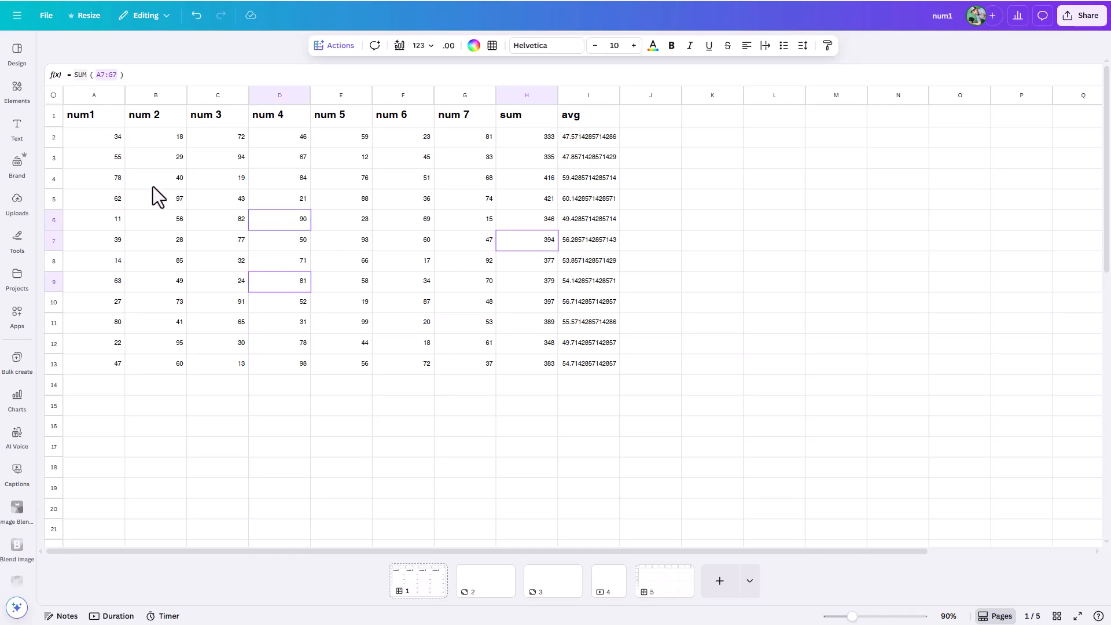
ctrl+click(153, 182)
ctrl+click(302, 176)
click(679, 238)
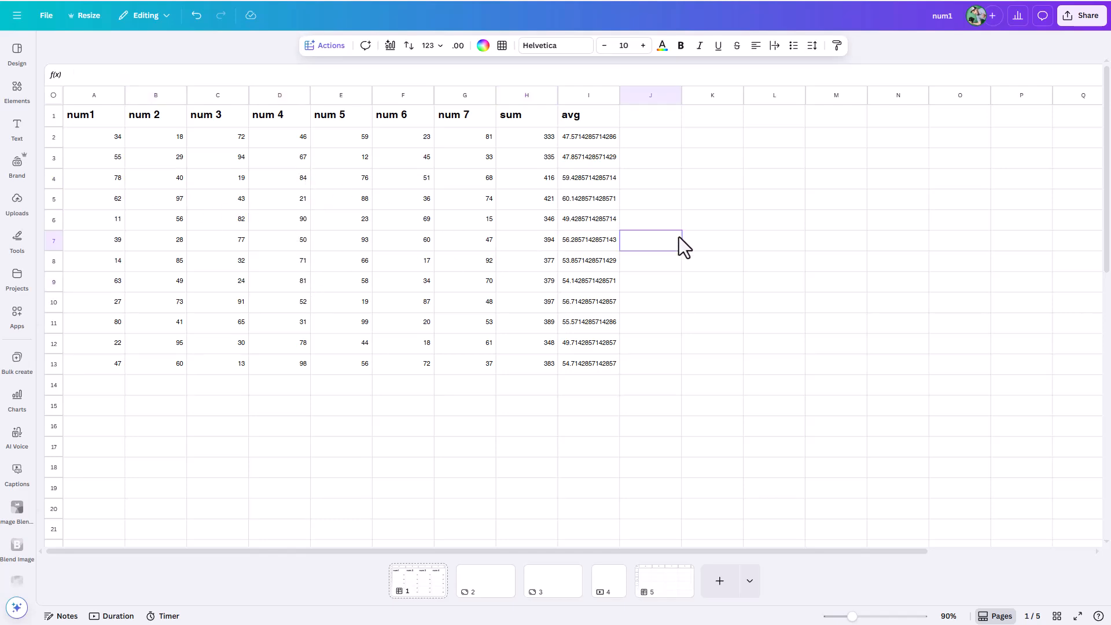
Step: Make the averages in cells I5, I7 and I10 bold at size 12 and widen column I to fit them
click(585, 200)
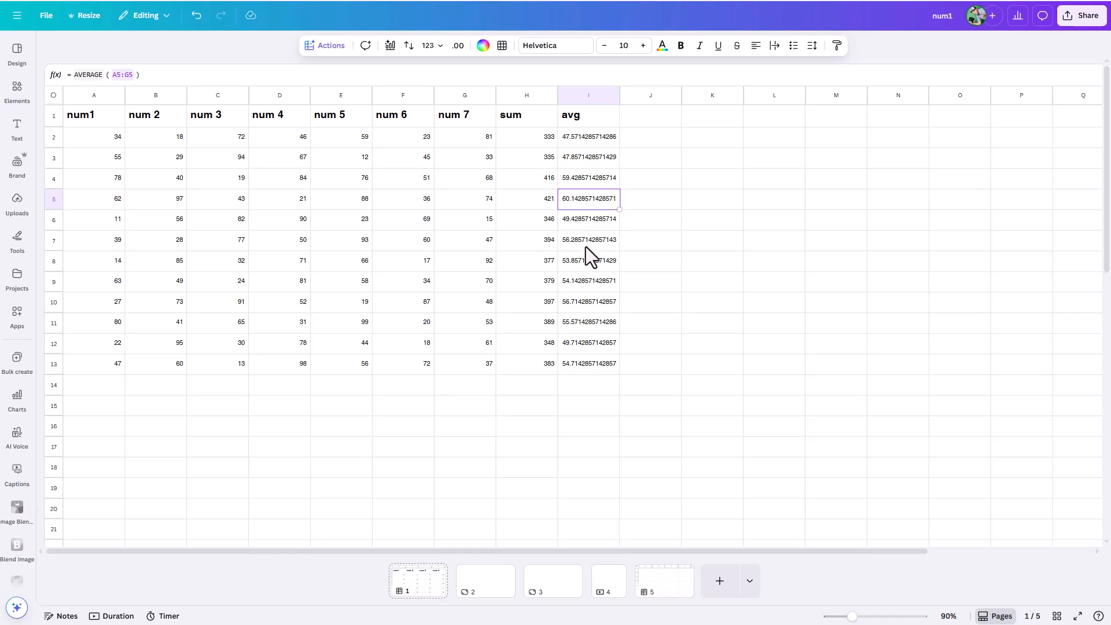
ctrl+click(585, 245)
ctrl+click(581, 301)
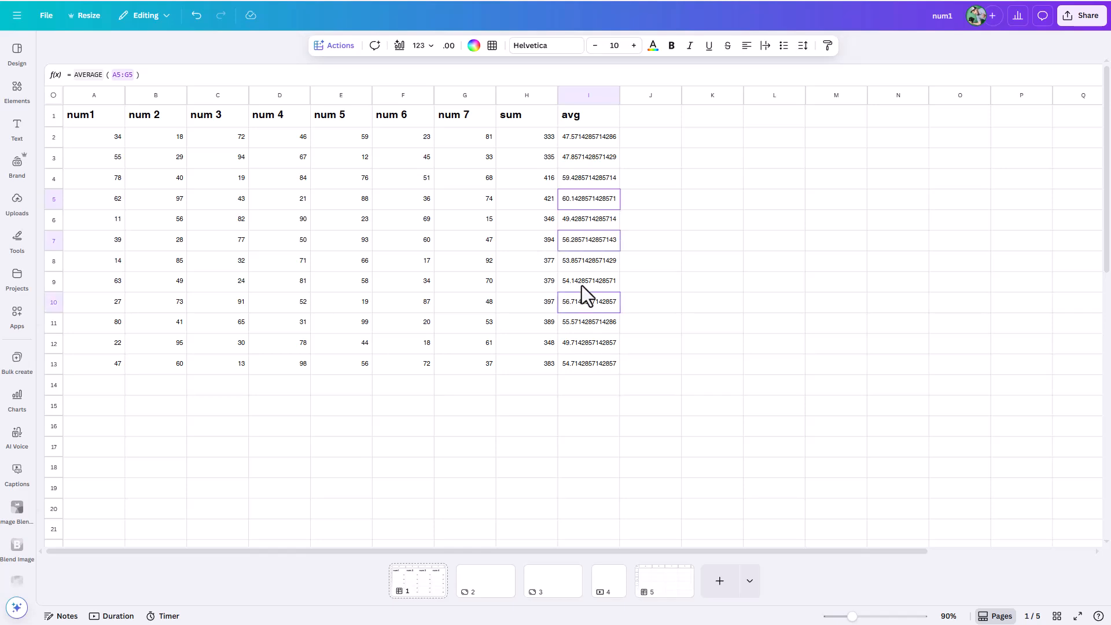
click(671, 47)
click(633, 47)
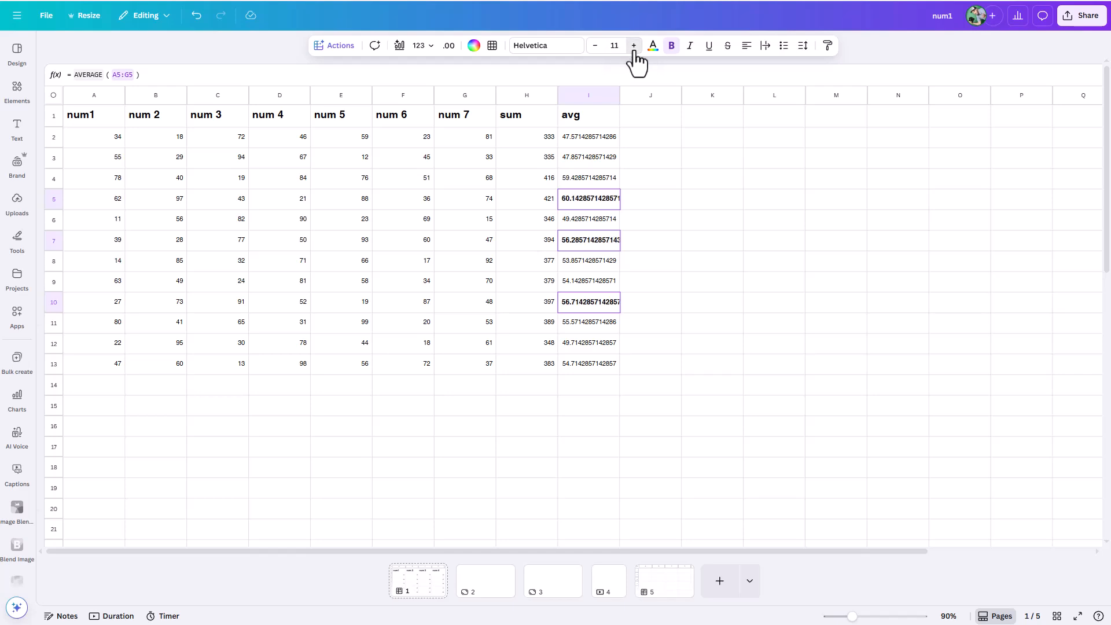
click(633, 47)
drag(620, 95, 634, 98)
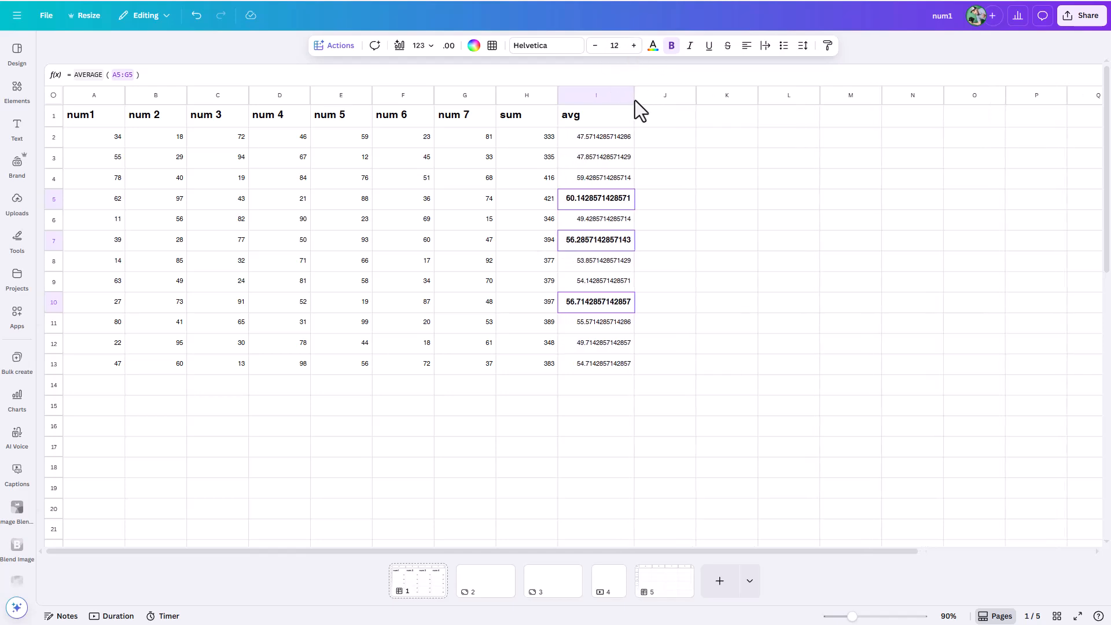
click(731, 215)
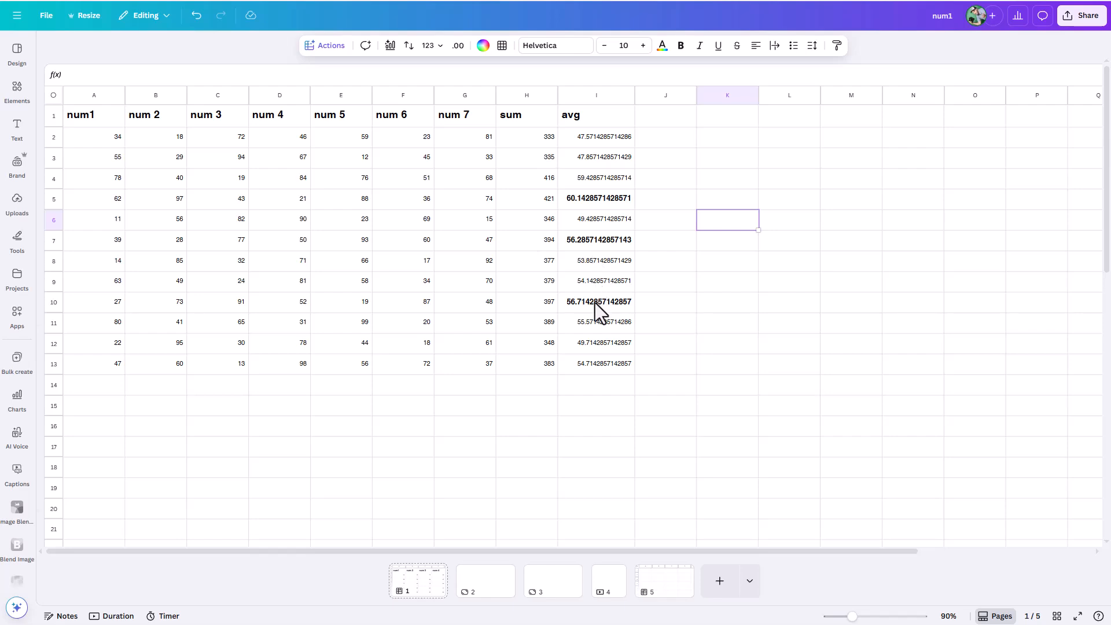
Step: Enter a formula in cell K4 that adds the three bold averages, I5 + I7 + I10, and reselect the cell
click(716, 182)
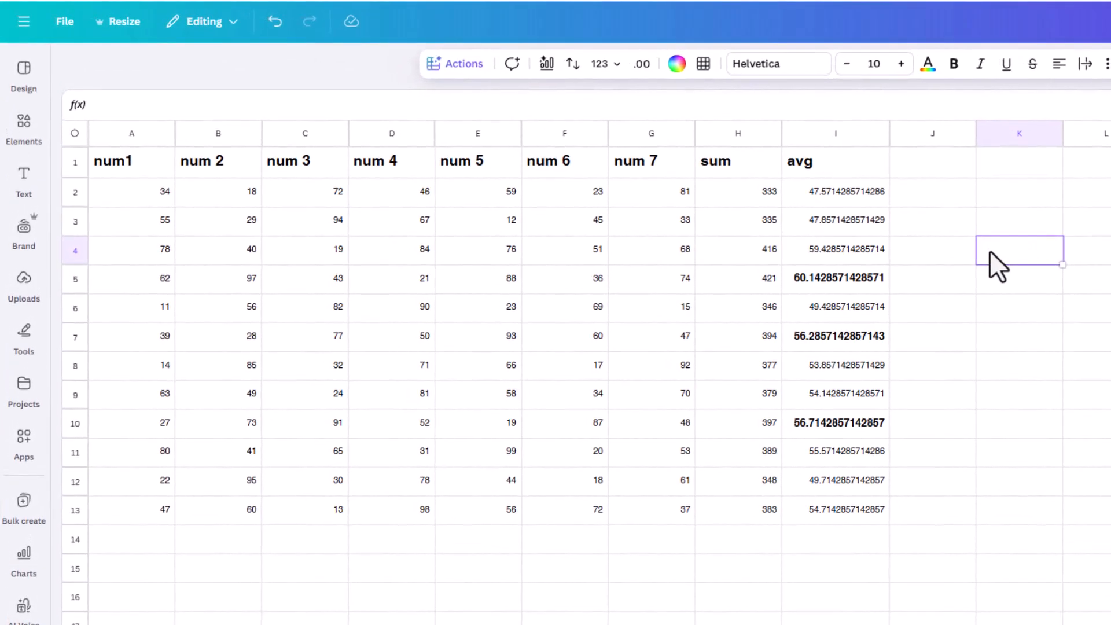
text(=)
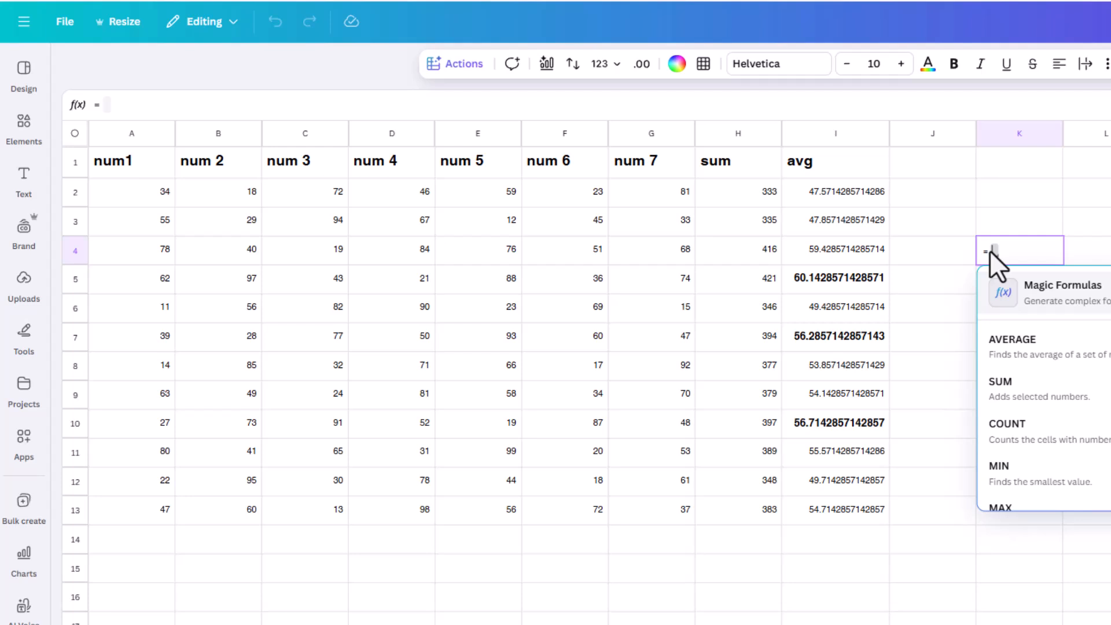
click(815, 280)
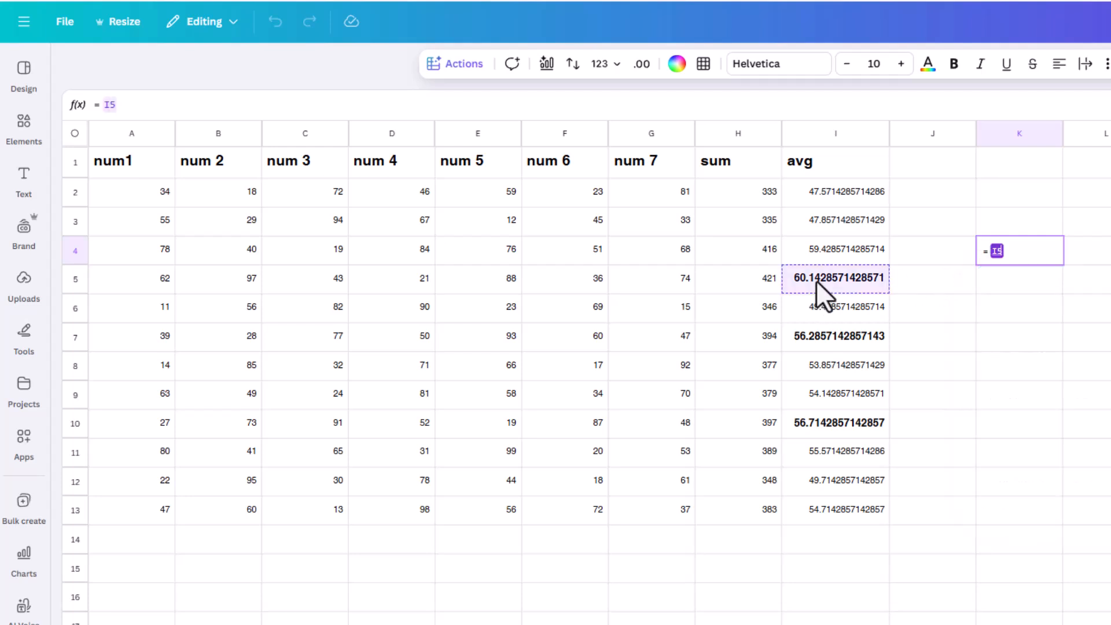
click(231, 108)
text(+)
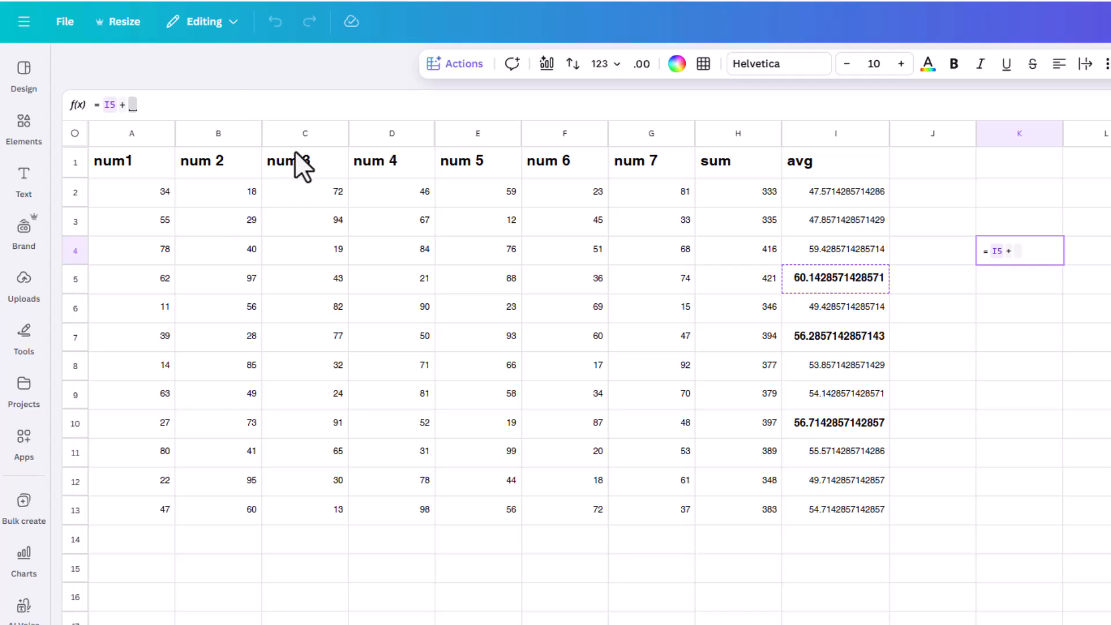
click(869, 341)
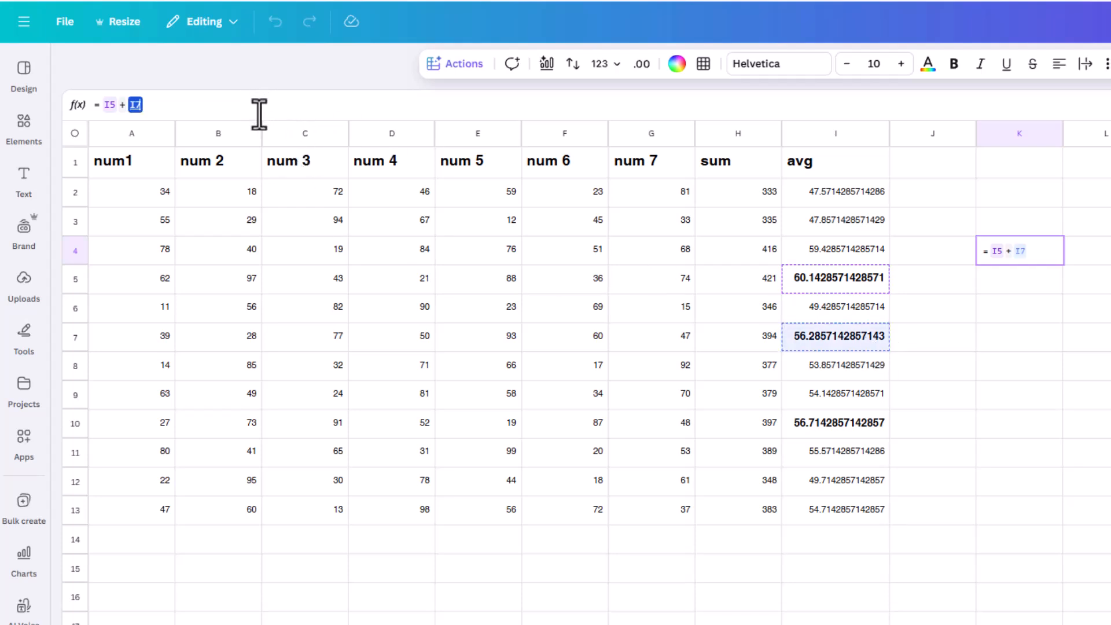
text(+)
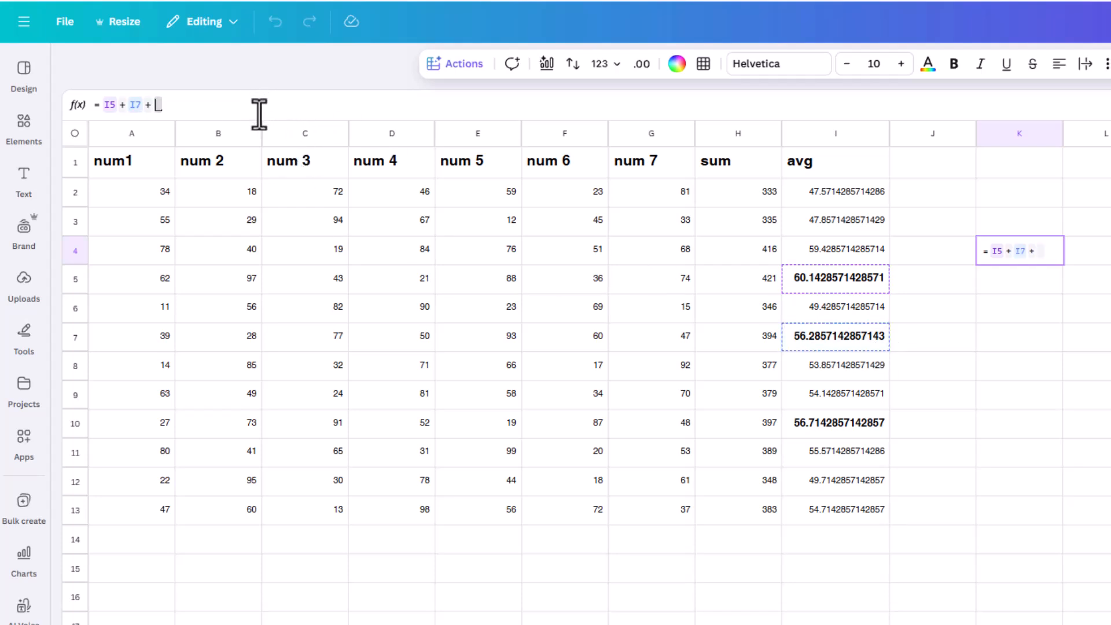
click(850, 425)
key(Return)
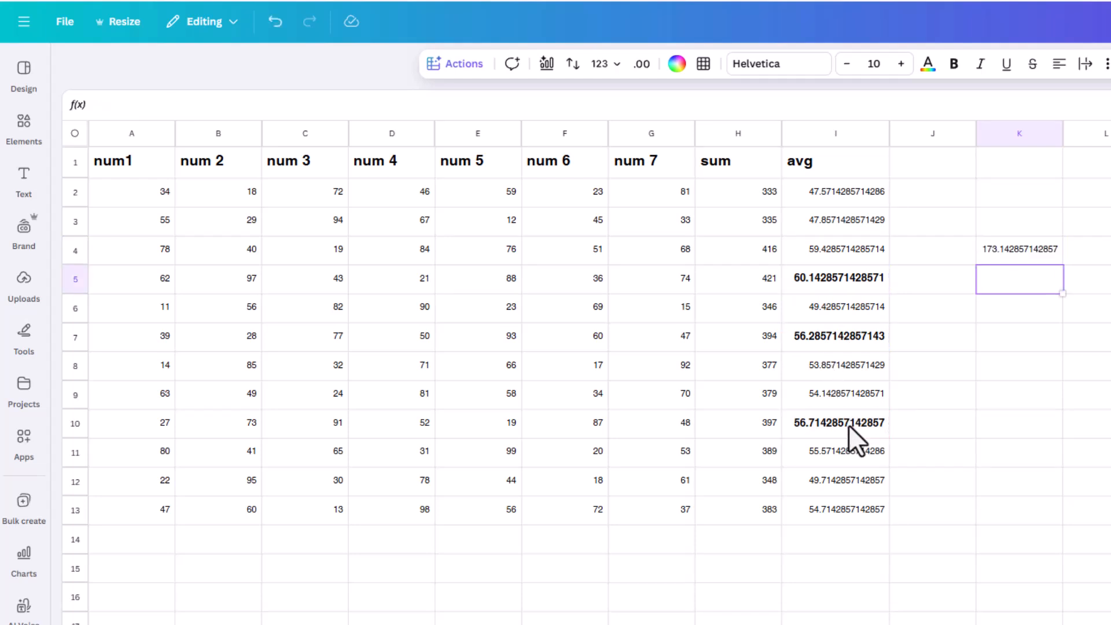
key(Up)
key(Down)
key(Up)
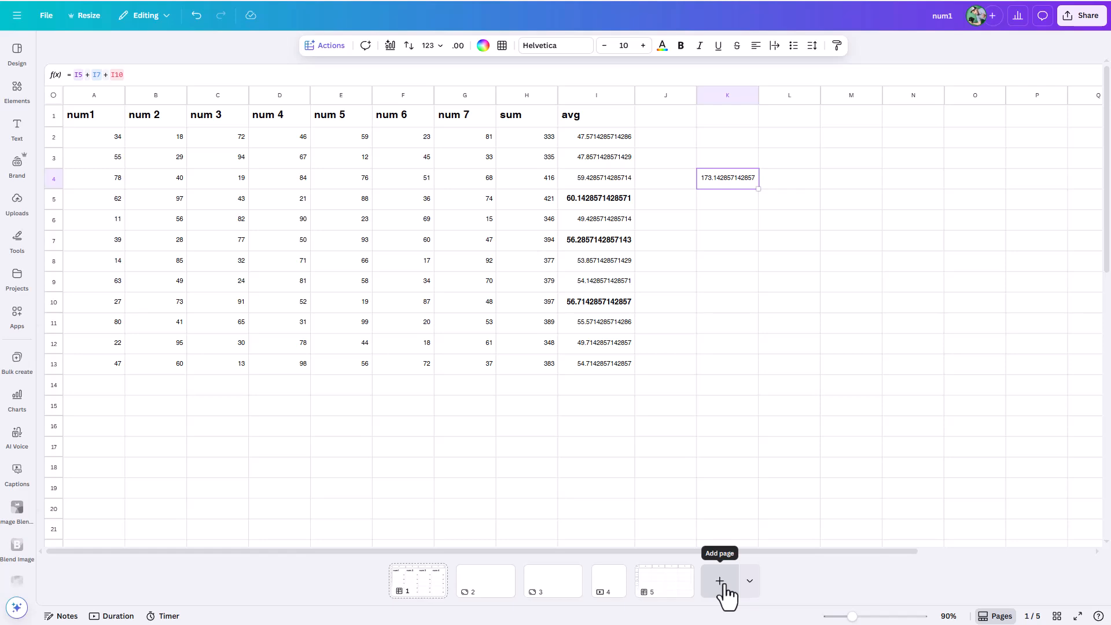
Step: View the page types that can be added to the design and close the list
click(750, 584)
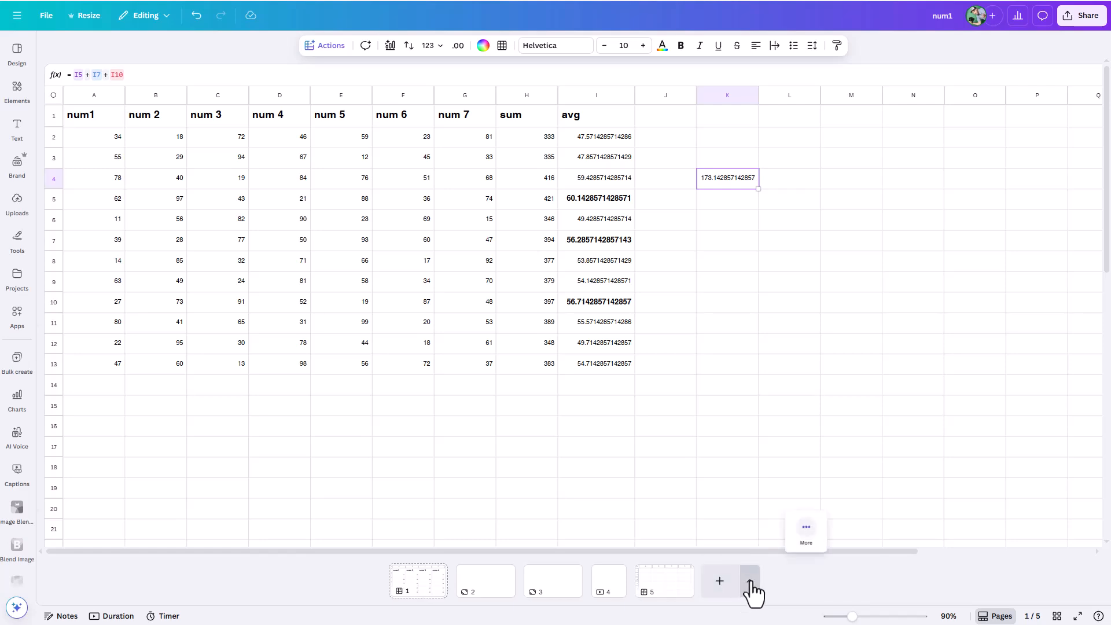
click(849, 360)
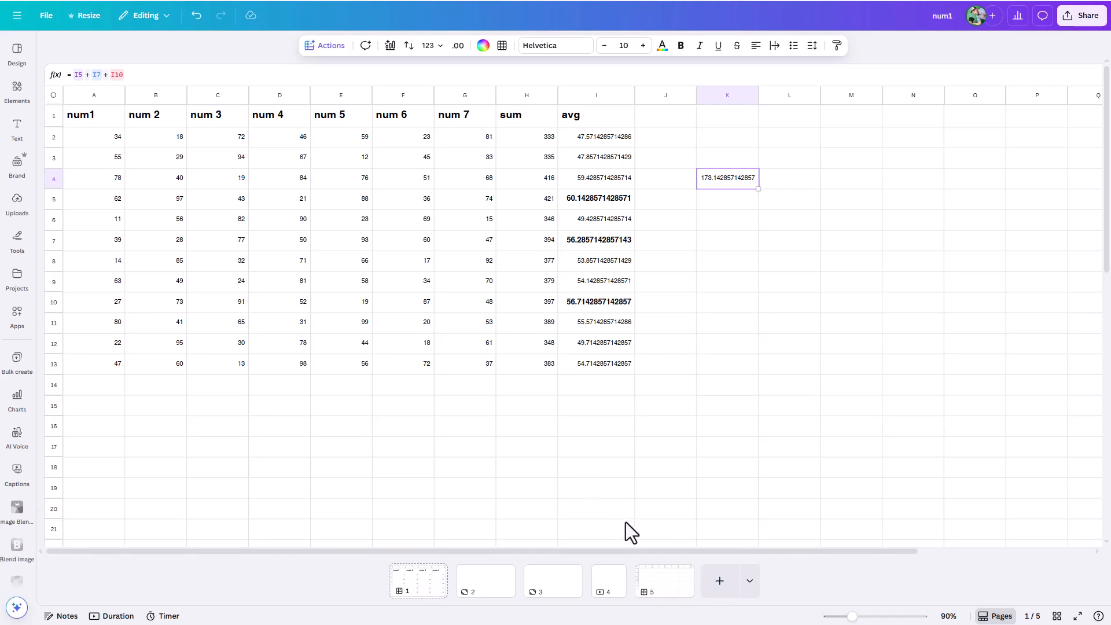
Step: Add a new blank sheet page to the design and open its Import data options
click(719, 581)
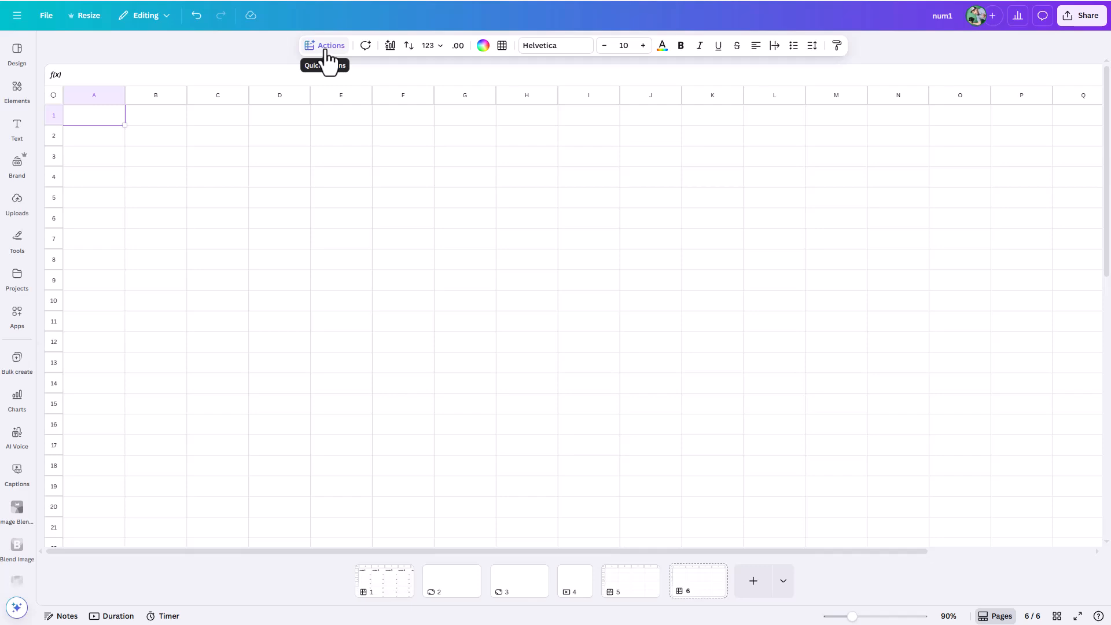
click(325, 51)
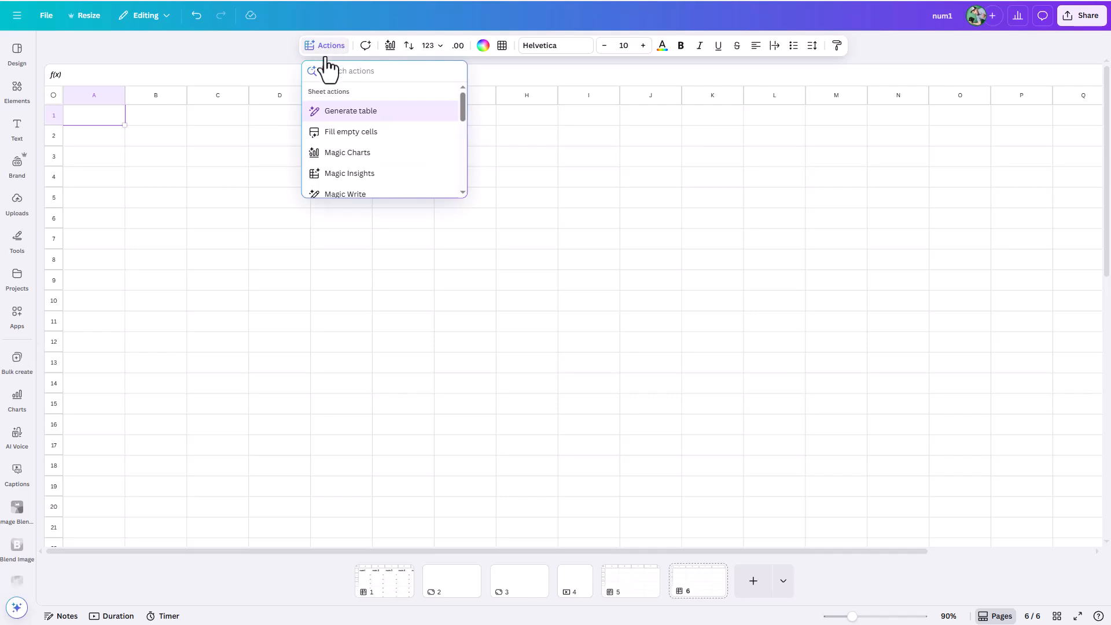
scroll(341, 121, down, 1)
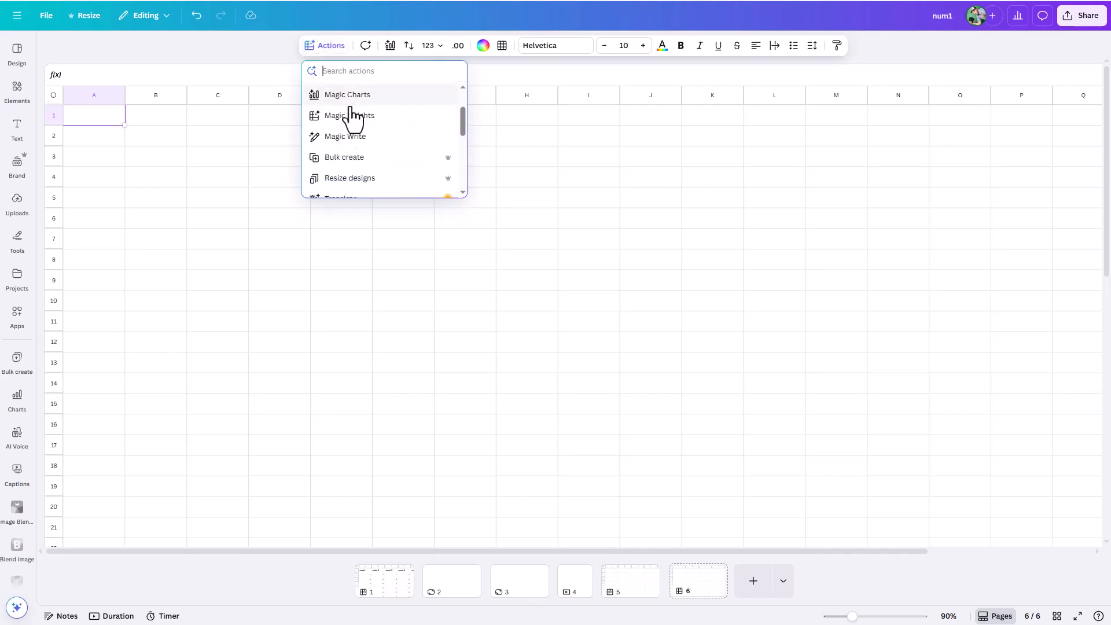
scroll(350, 117, down, 1)
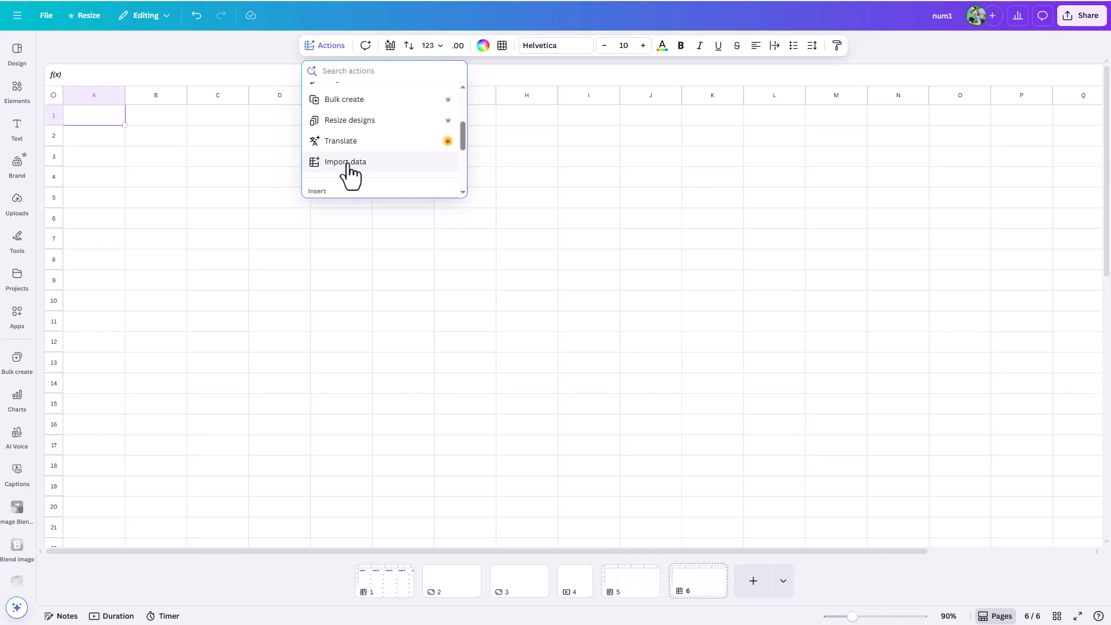
click(348, 164)
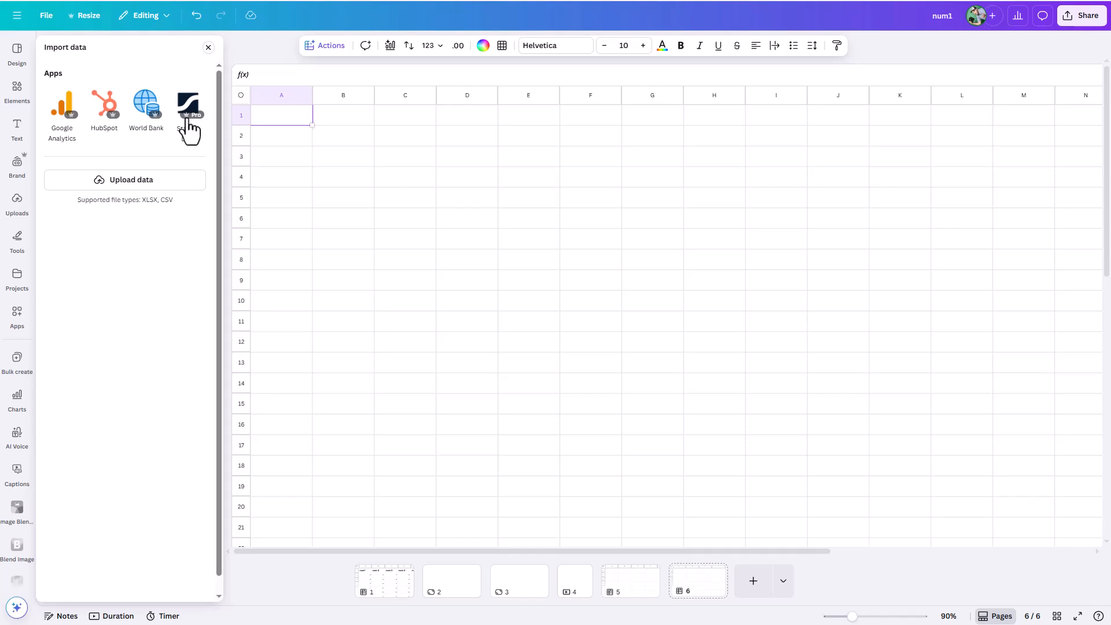
Step: Upload the IndianaFever2024Stats Excel workbook as the data to import
click(145, 184)
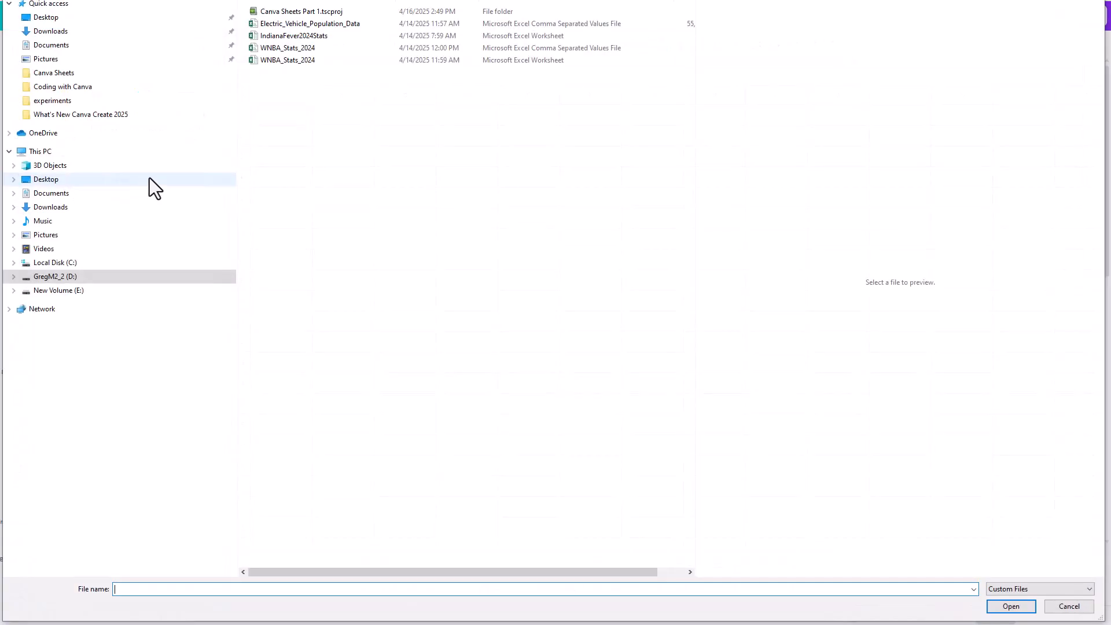
click(303, 38)
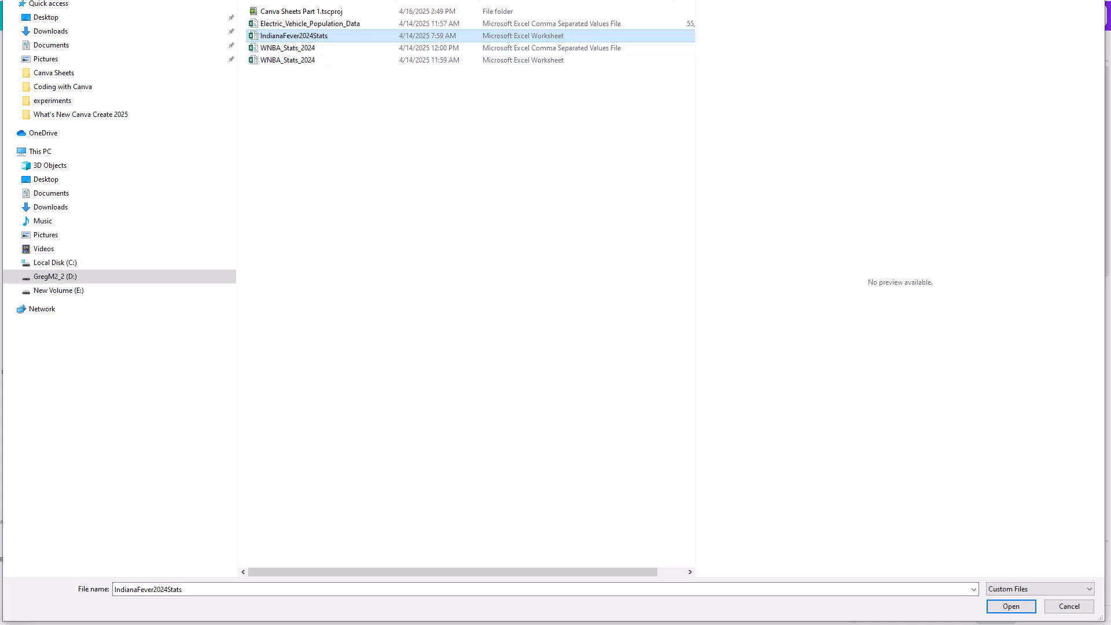
click(1011, 607)
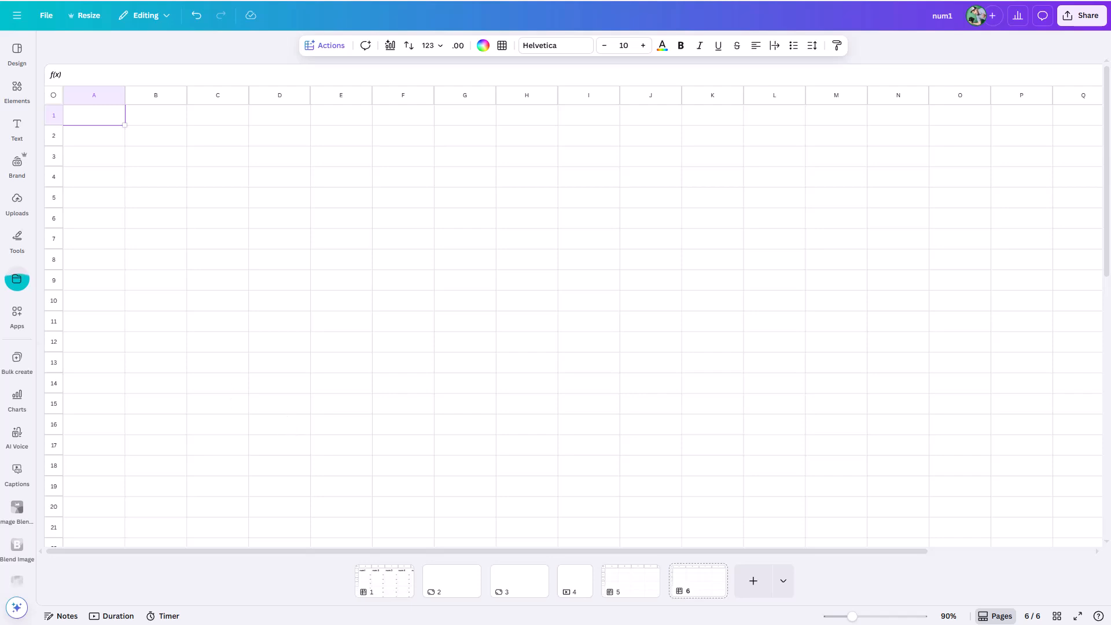
Step: Replace the blank sheet on page 6 with the uploaded IndianaFever2024Stats design from the projects, closing the project list
click(18, 289)
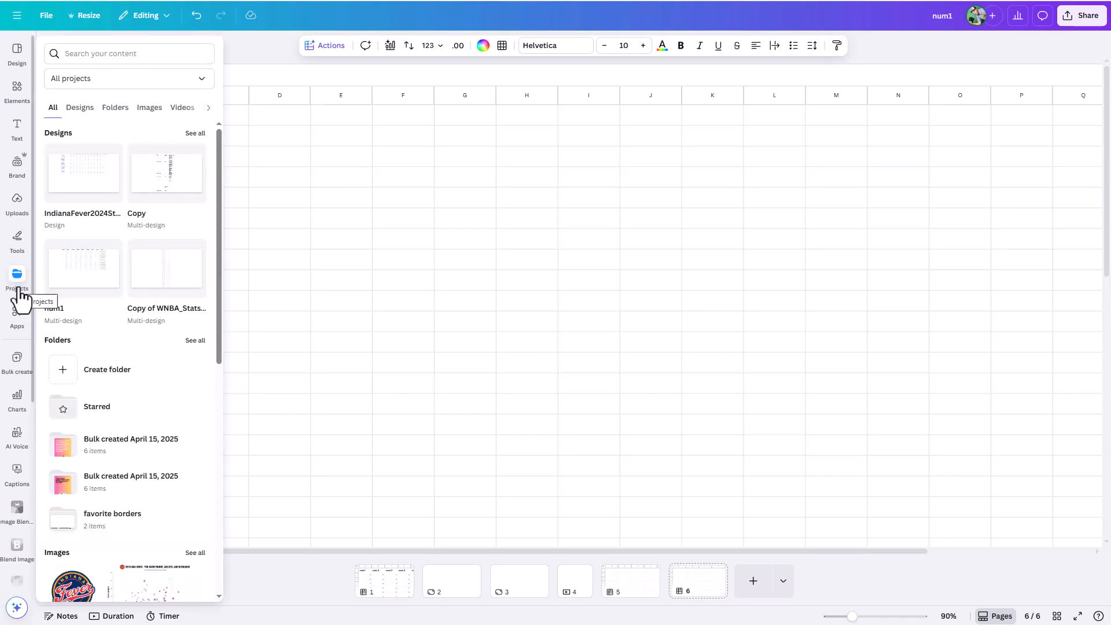
click(84, 191)
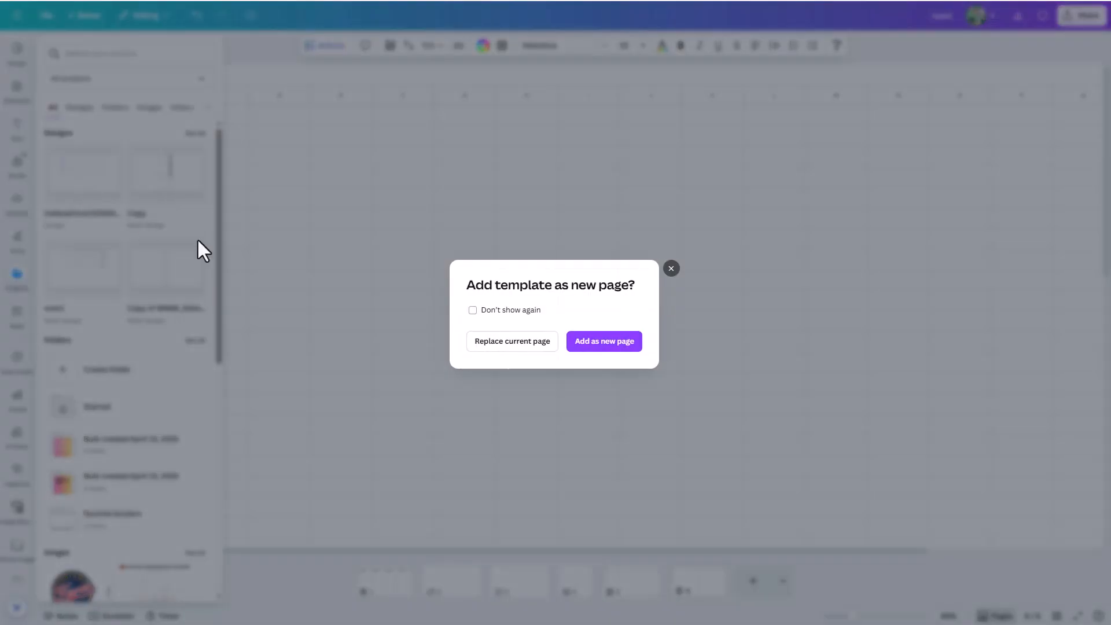
click(523, 346)
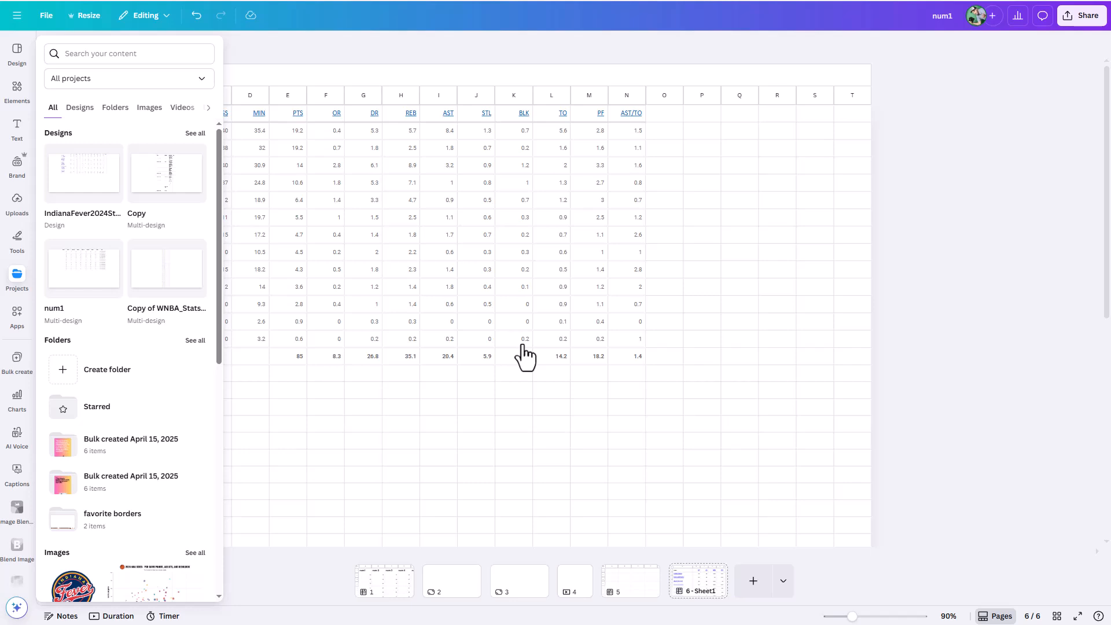
click(386, 423)
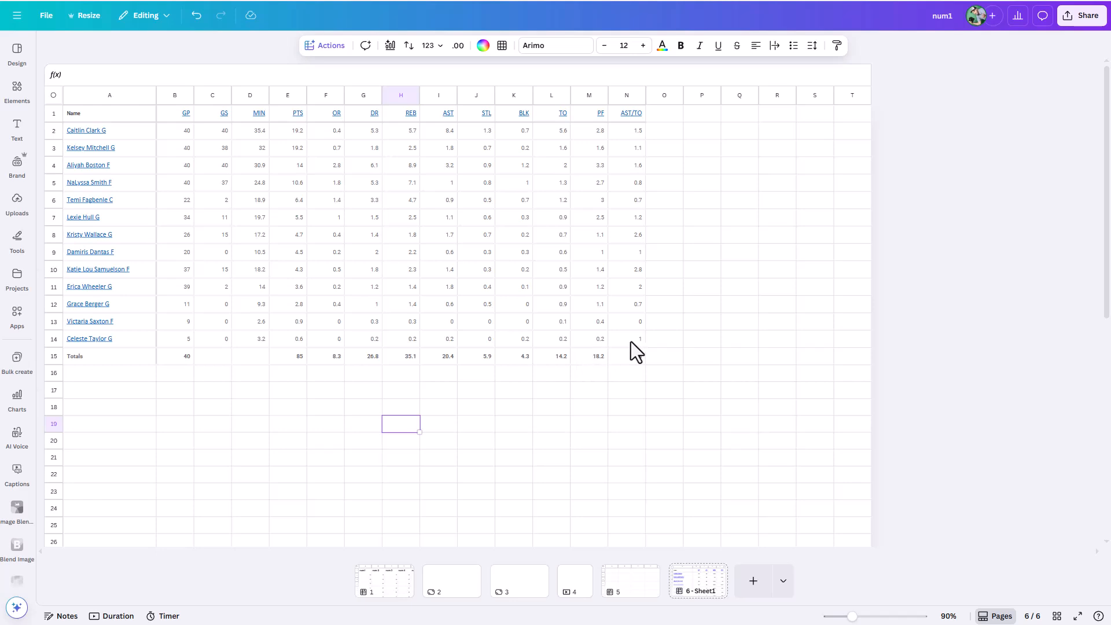
Step: Create a Magic Charts bar chart from the player stats in A1:N14 and place it on the sheet around rows 11 to 25
drag(633, 340, 82, 112)
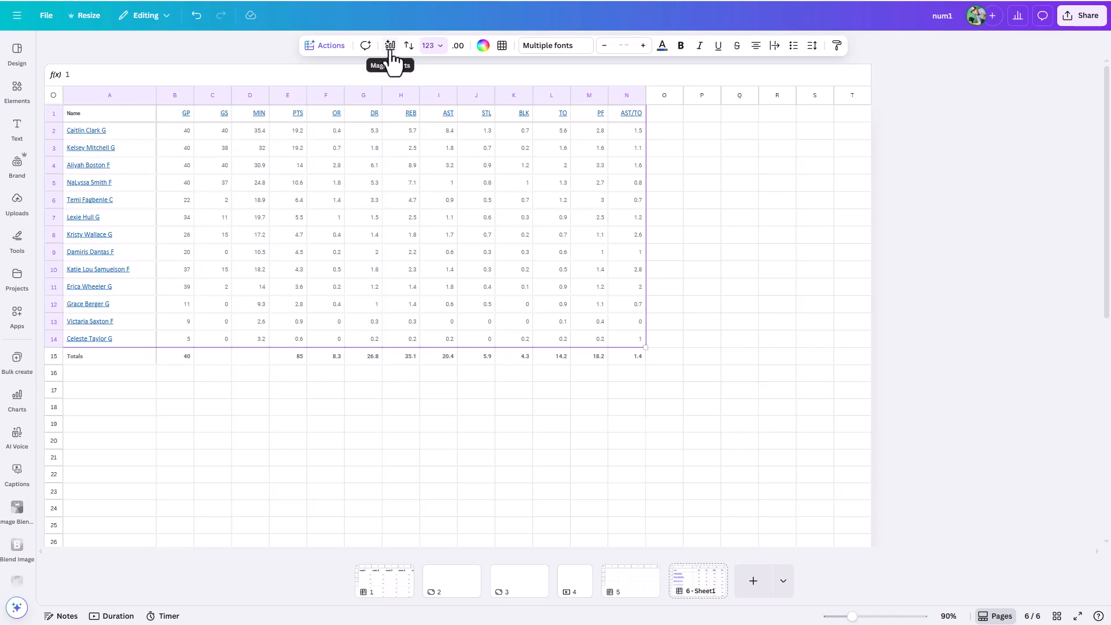
click(327, 47)
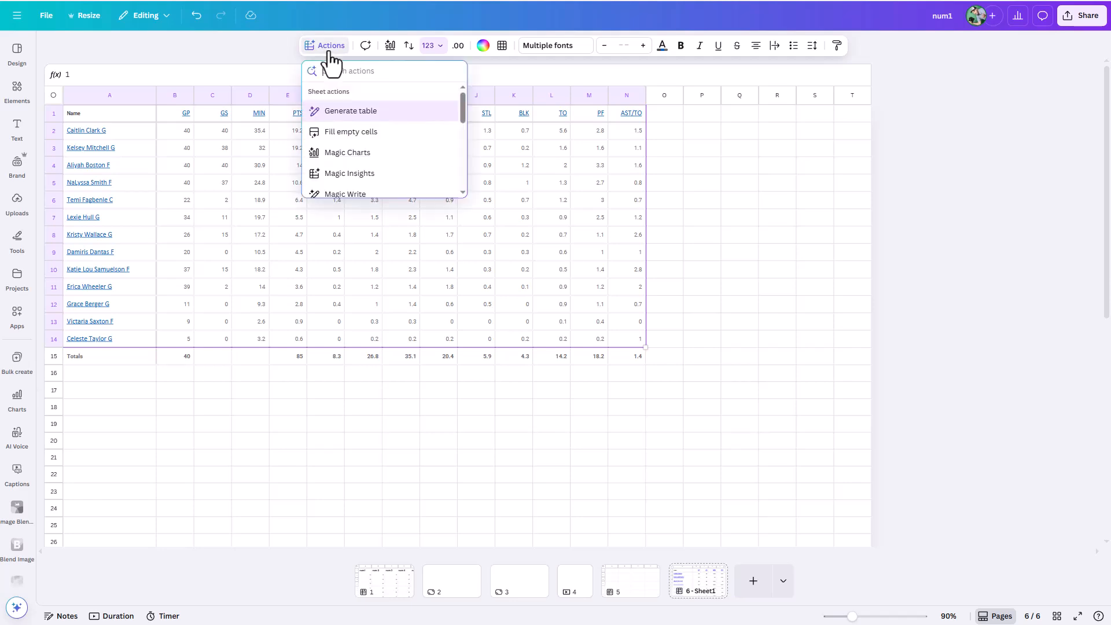
click(391, 49)
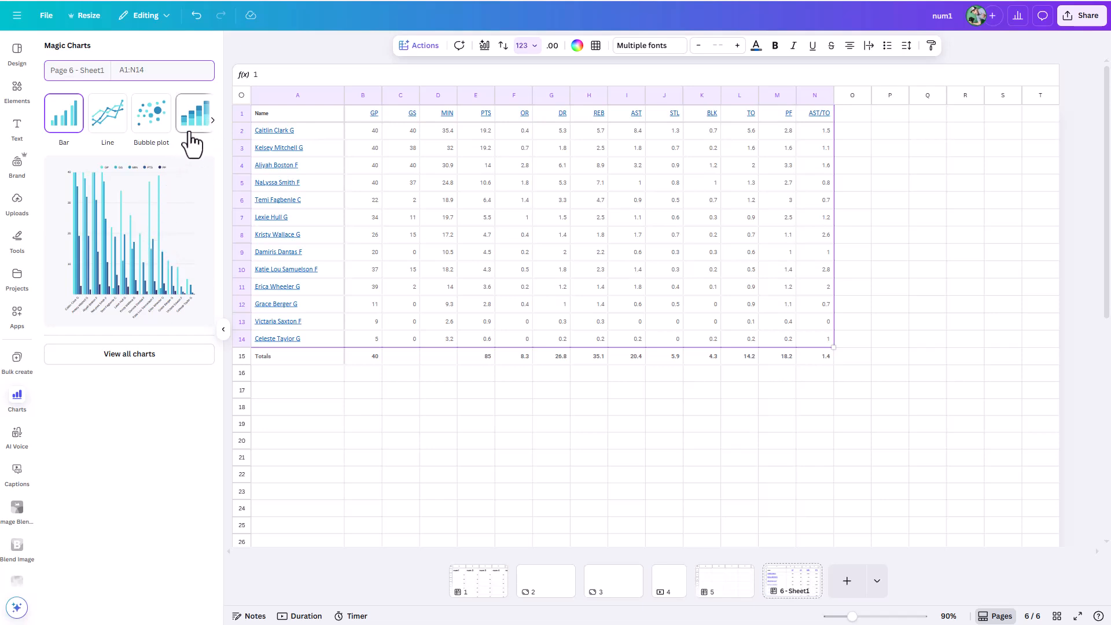
click(150, 353)
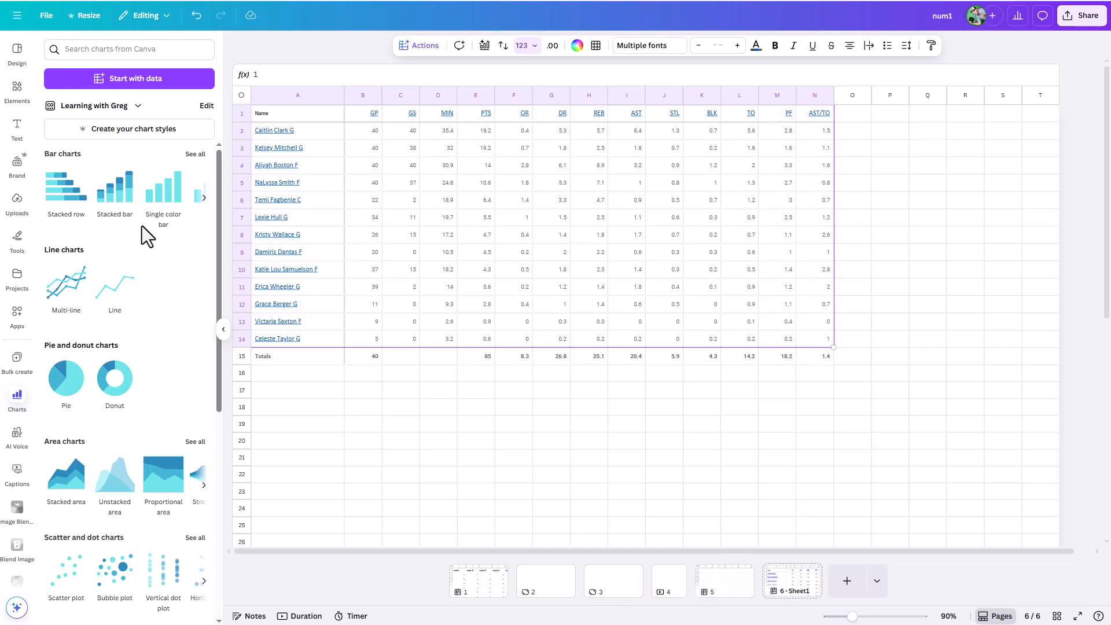
click(485, 46)
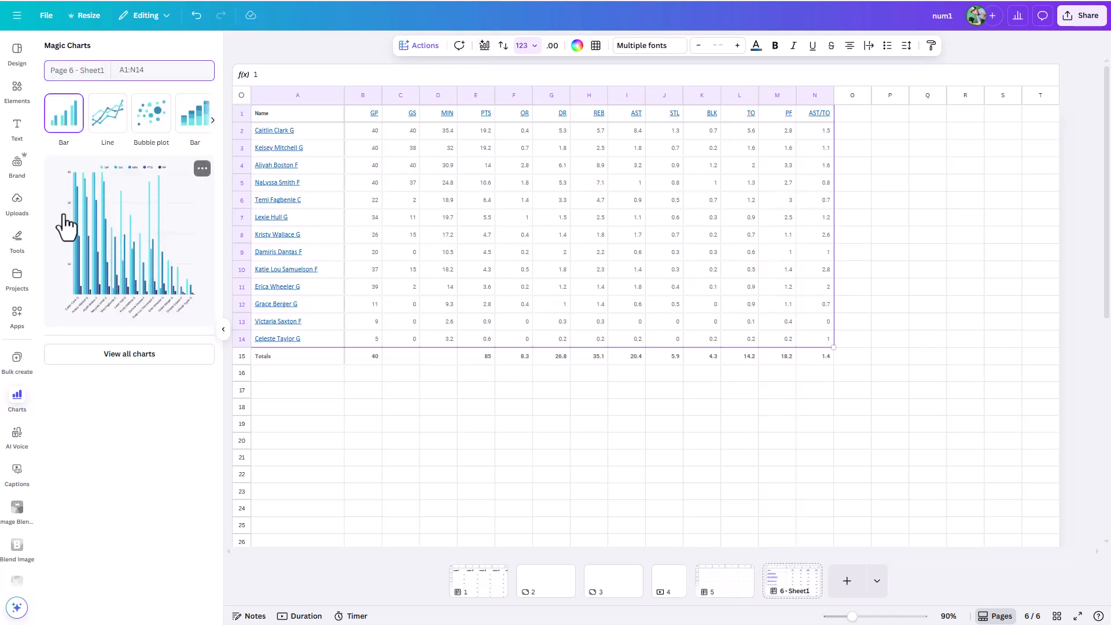
drag(116, 267, 597, 418)
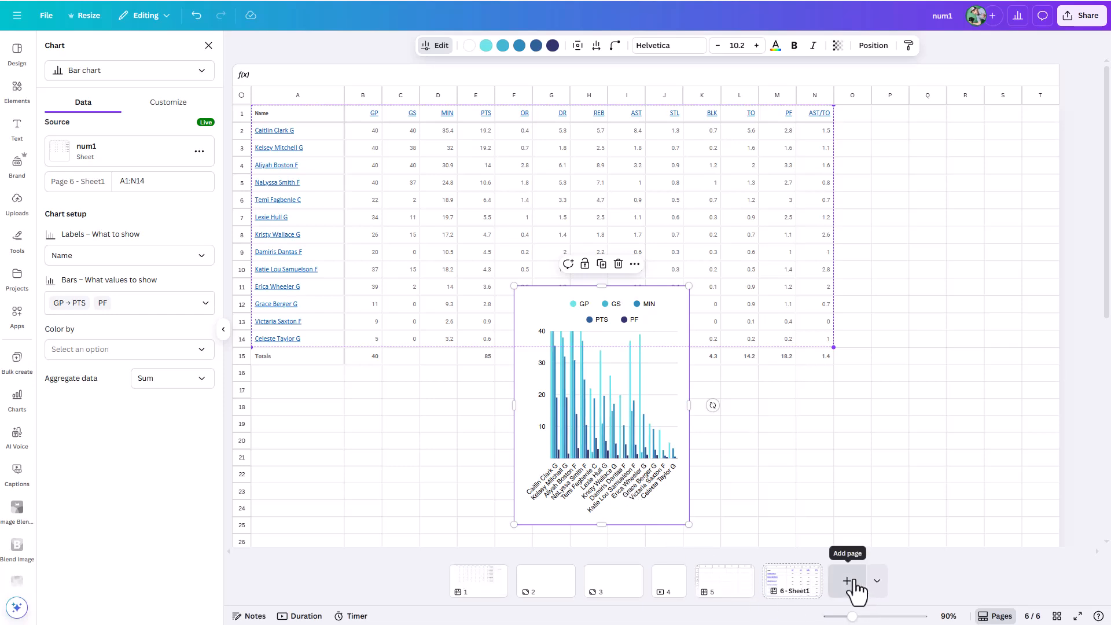
Step: Add a presentation page after the stats sheet and paste a copy of the bar chart onto it
click(874, 582)
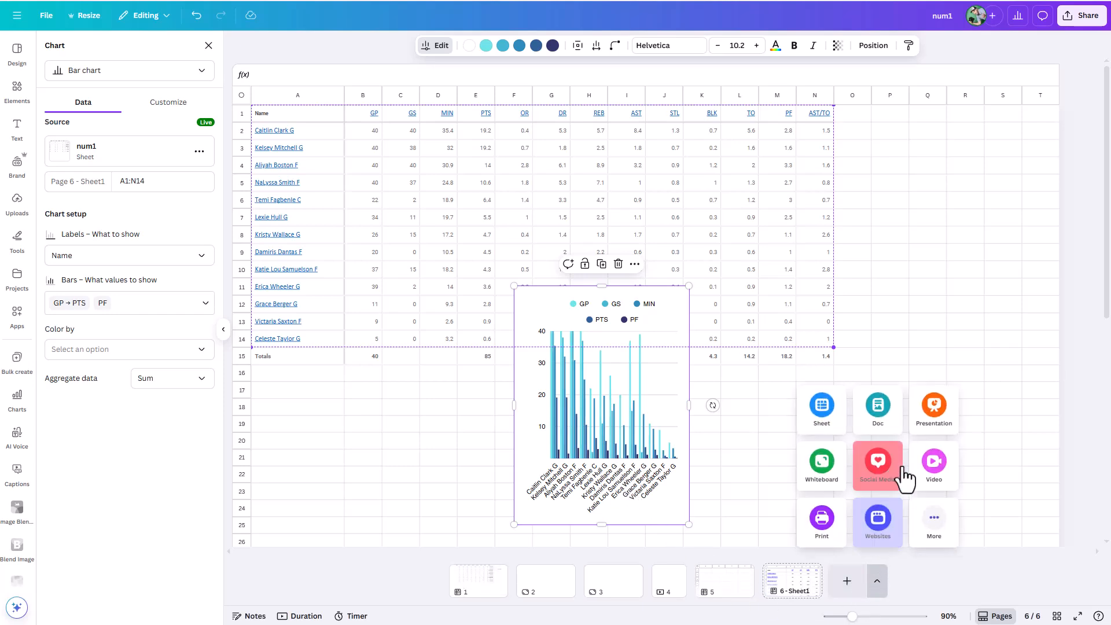
click(938, 420)
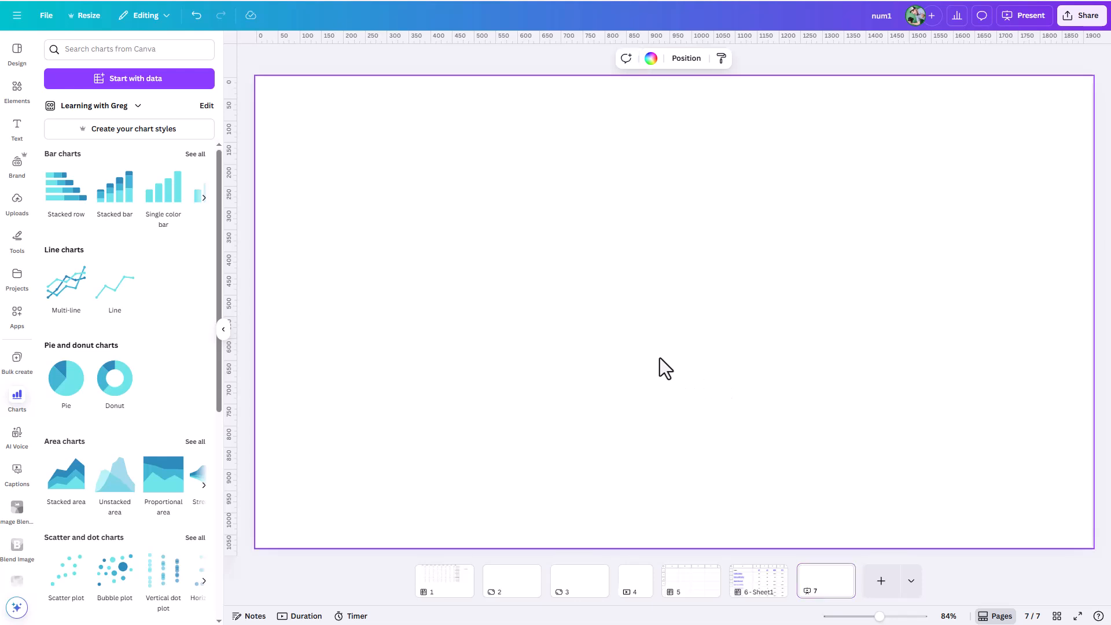
key(ctrl+v)
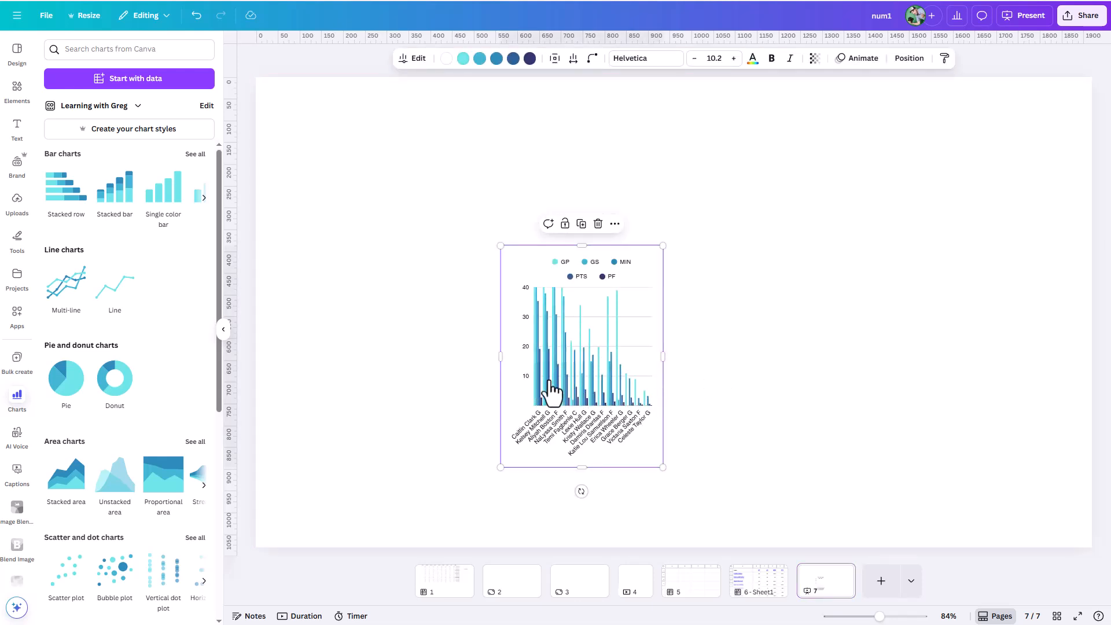
Step: Widen the pasted bar chart in both directions and extend it upward until it fills most of the presentation page
drag(503, 356, 313, 363)
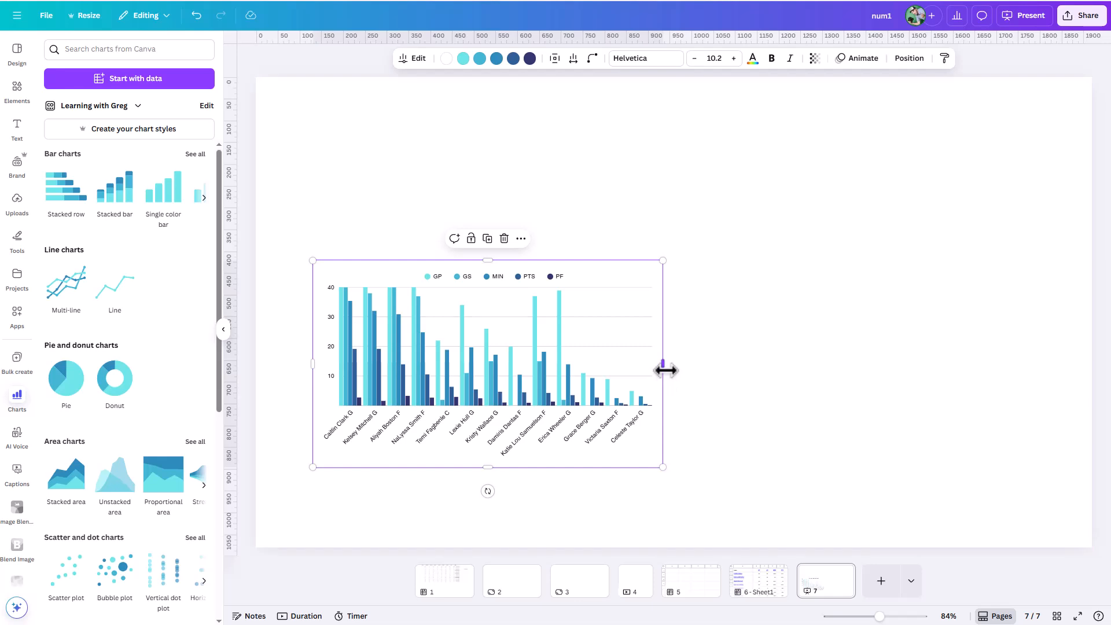
drag(665, 369, 1047, 366)
drag(686, 259, 684, 98)
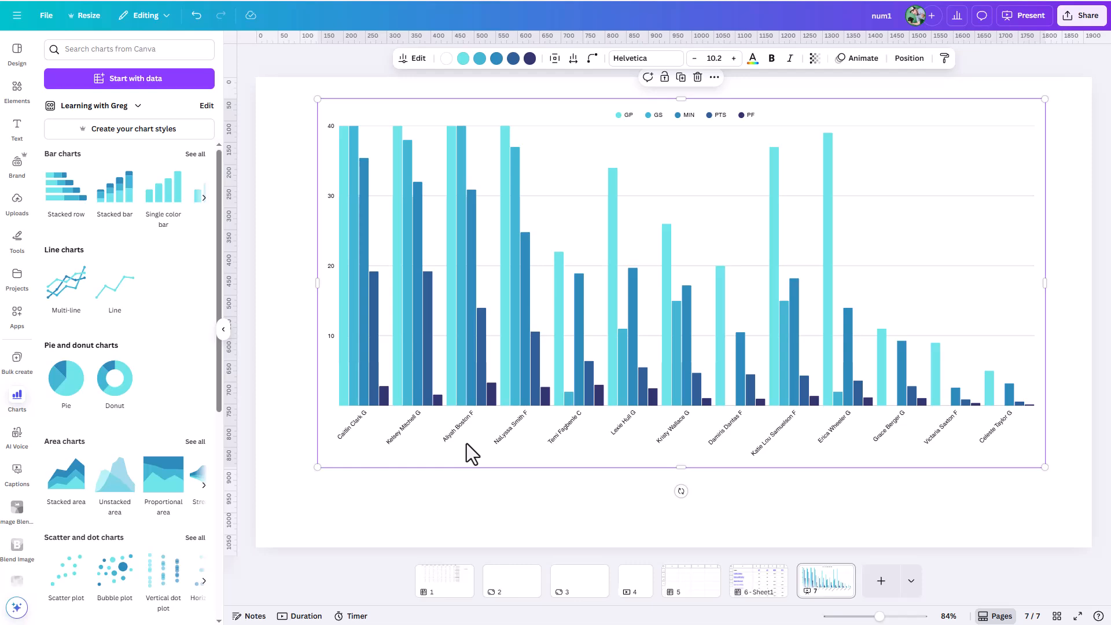
Step: Compare the sheet with the presentation chart, then check the chart's linked source range on Page 6 - Sheet1 and its source options
click(757, 593)
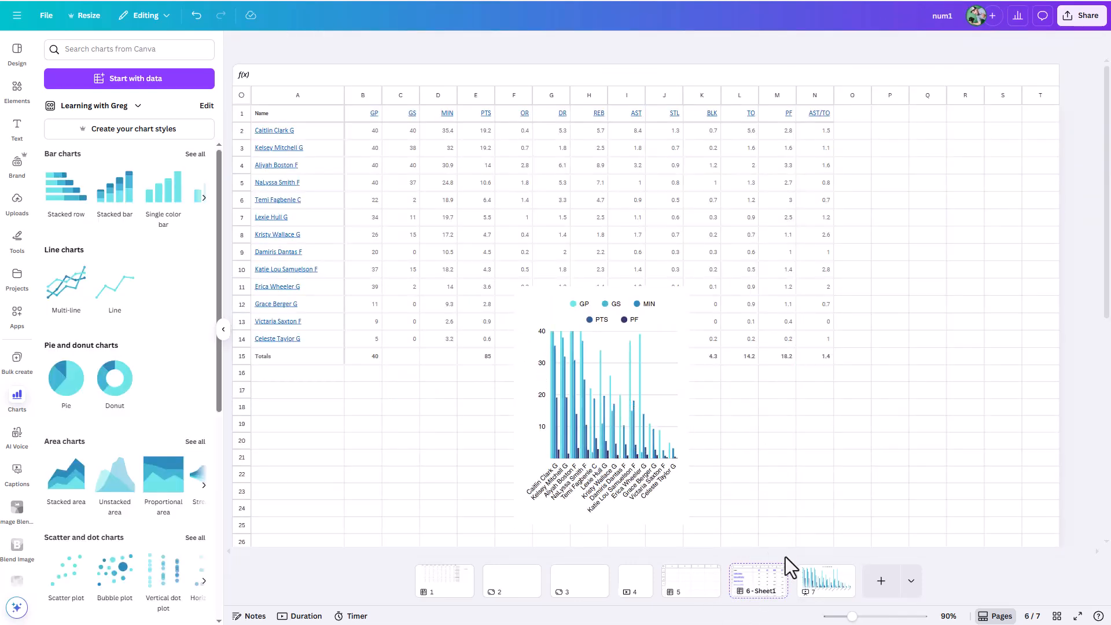
click(814, 588)
click(584, 328)
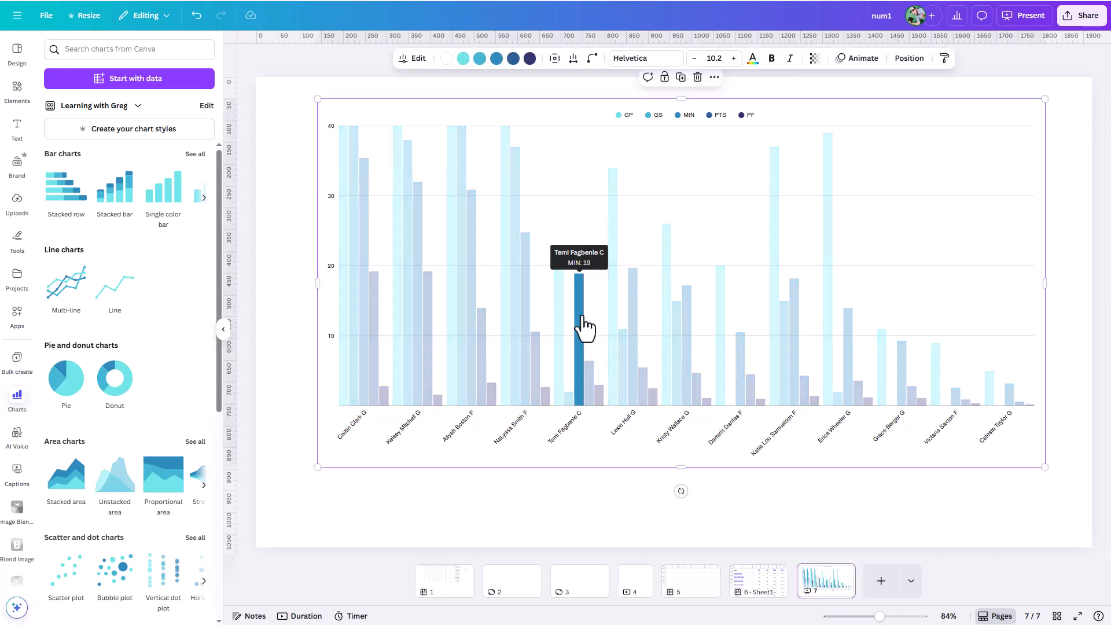
click(411, 58)
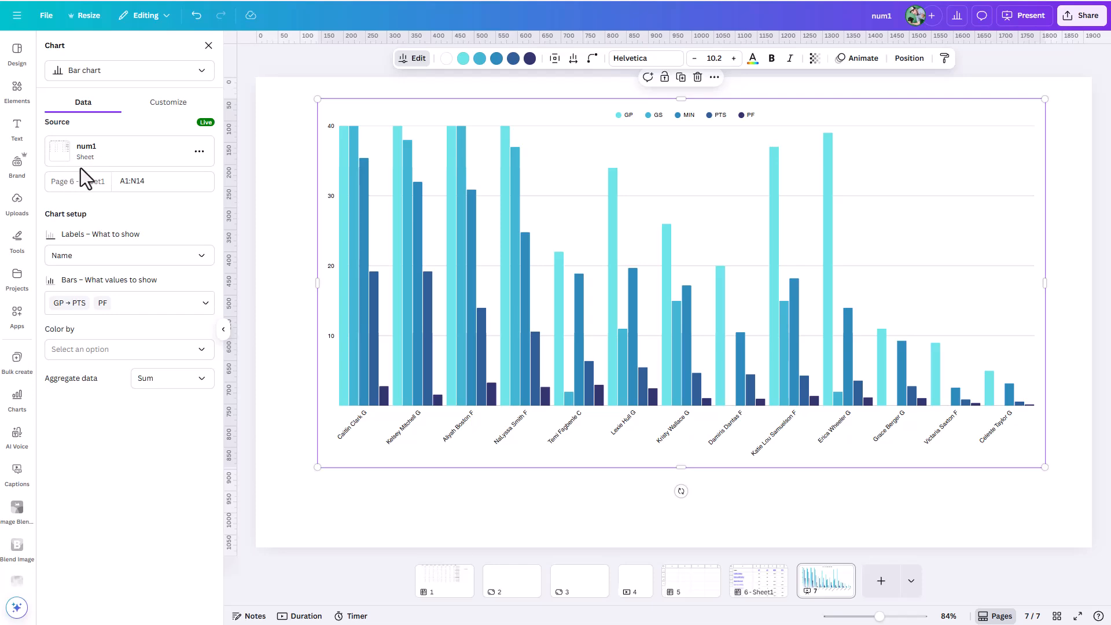
click(89, 150)
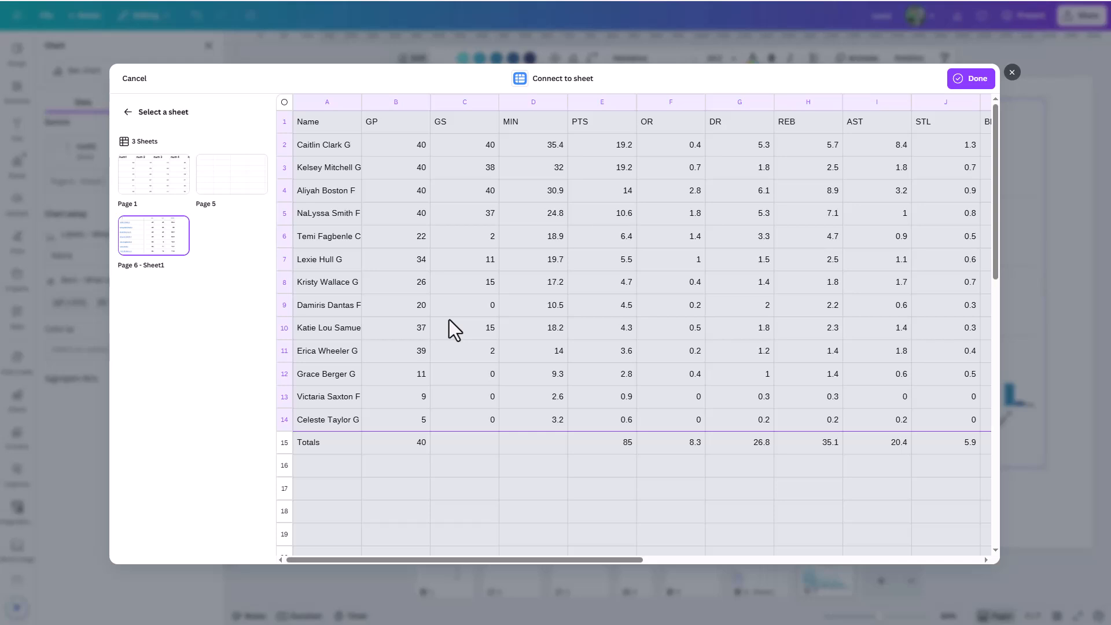
click(970, 80)
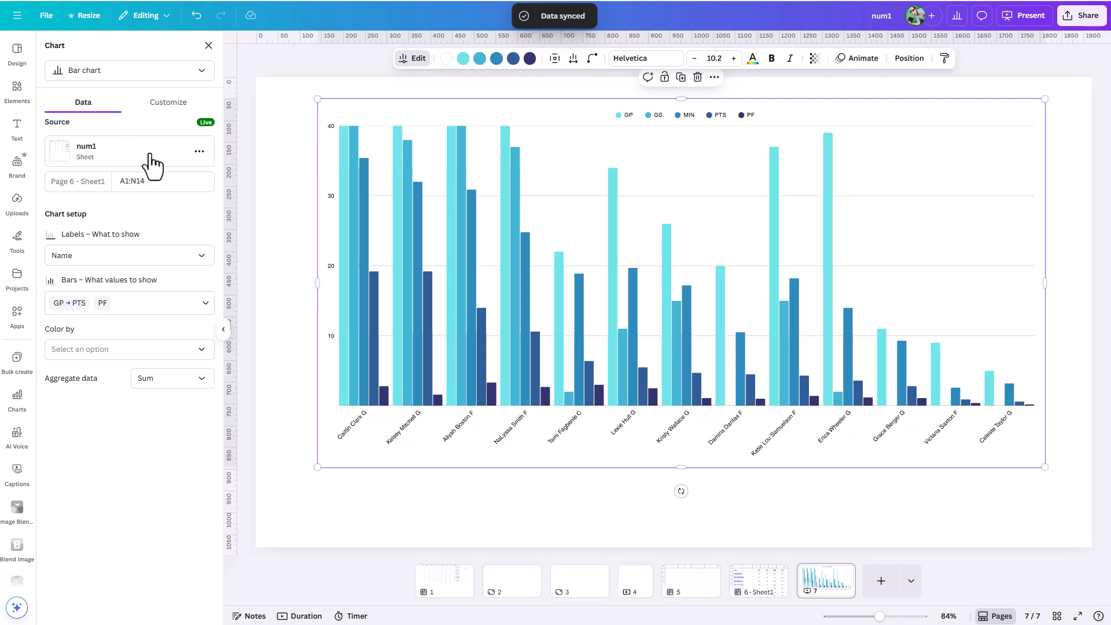
click(198, 152)
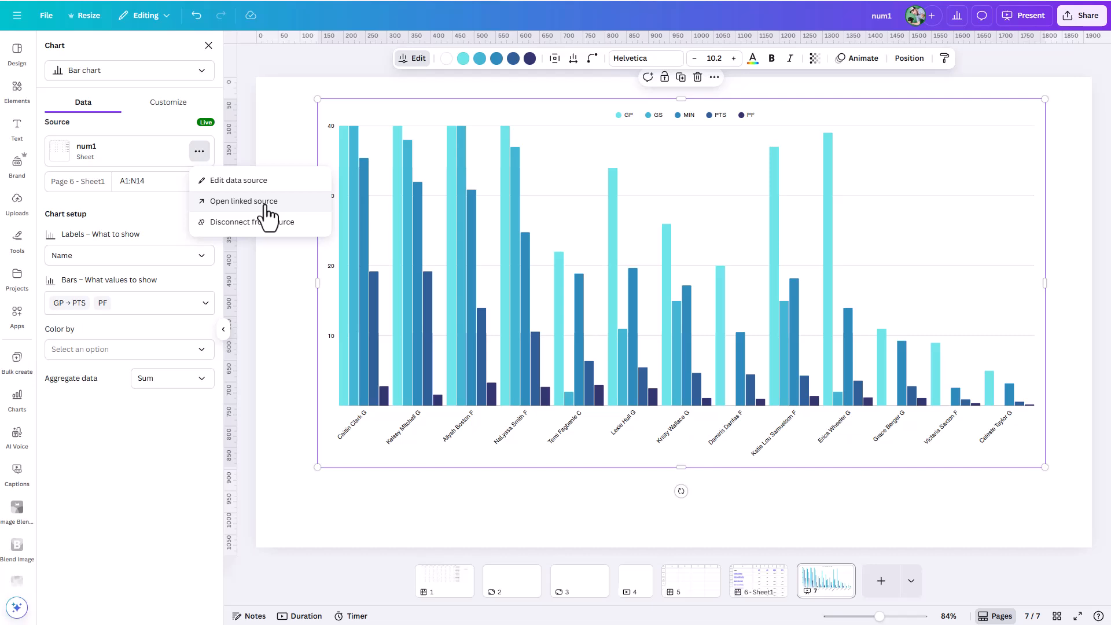
click(833, 514)
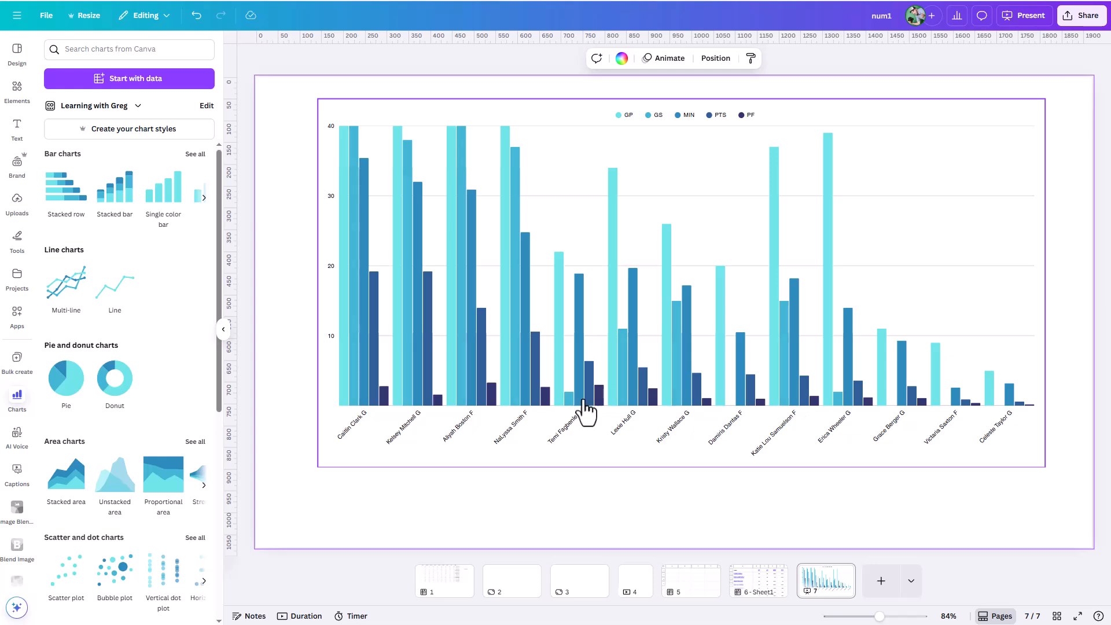
Step: Set the presentation bar chart's padding to 55 and deselect the chart
mouse_move(666, 399)
click(860, 428)
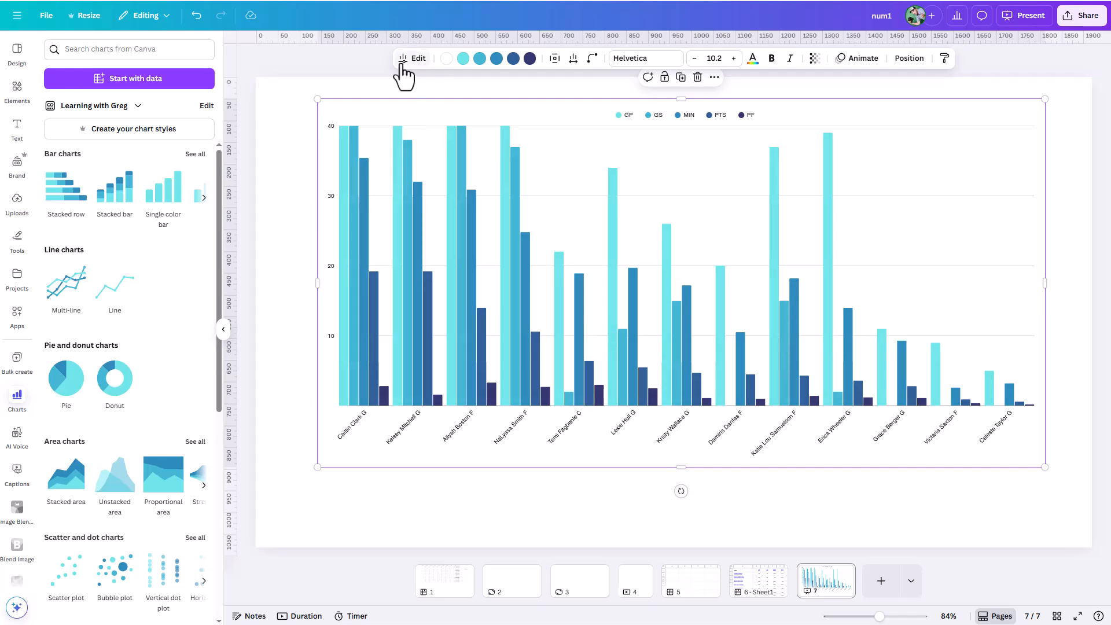
click(554, 59)
mouse_move(525, 101)
mouse_down()
mouse_move(554, 102)
mouse_move(544, 102)
mouse_up()
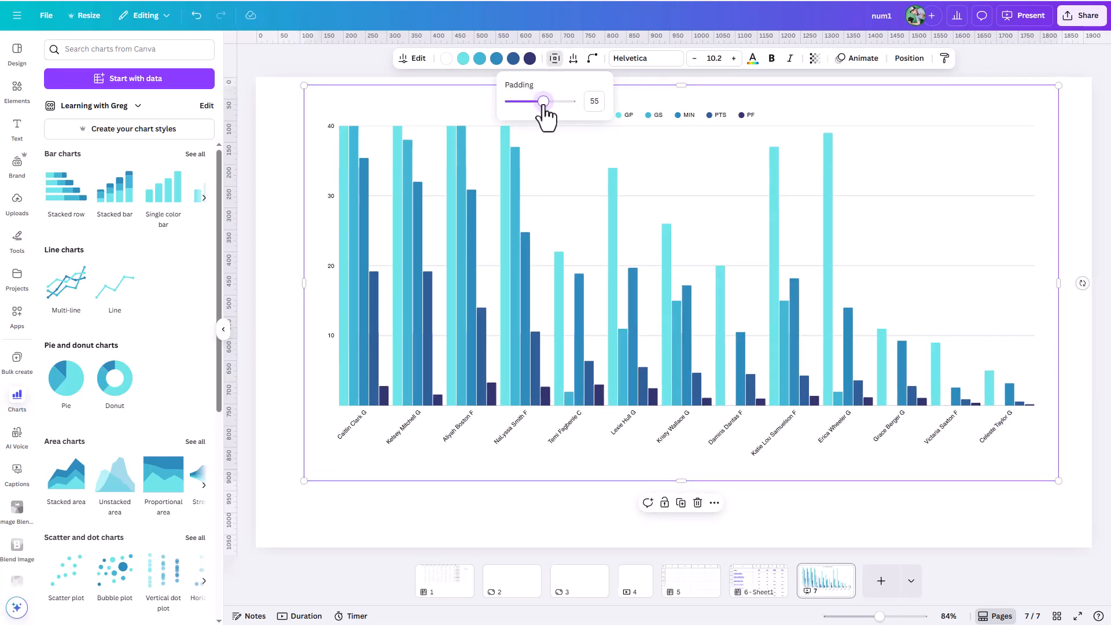
click(263, 110)
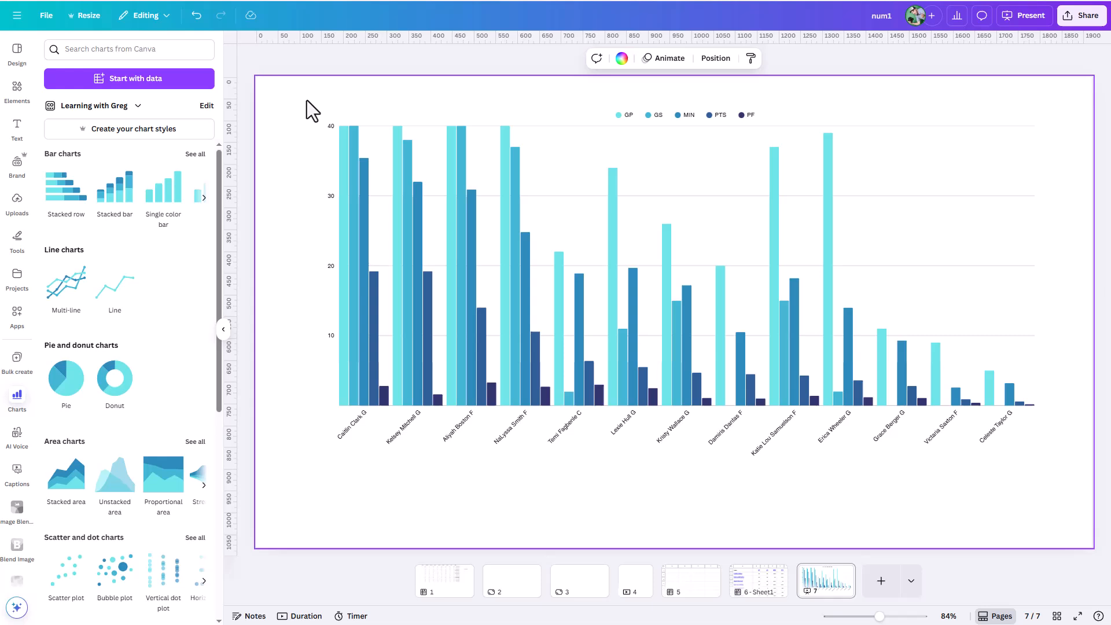
Step: Change the presentation page's background to a light gray document color and reselect the chart
click(622, 59)
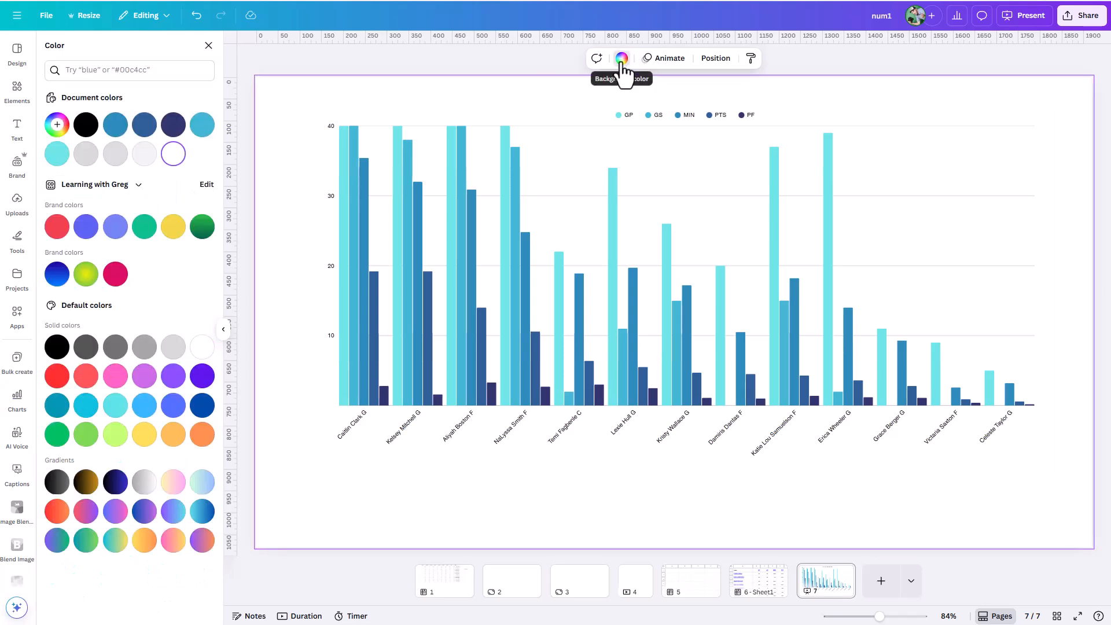
click(115, 153)
click(550, 236)
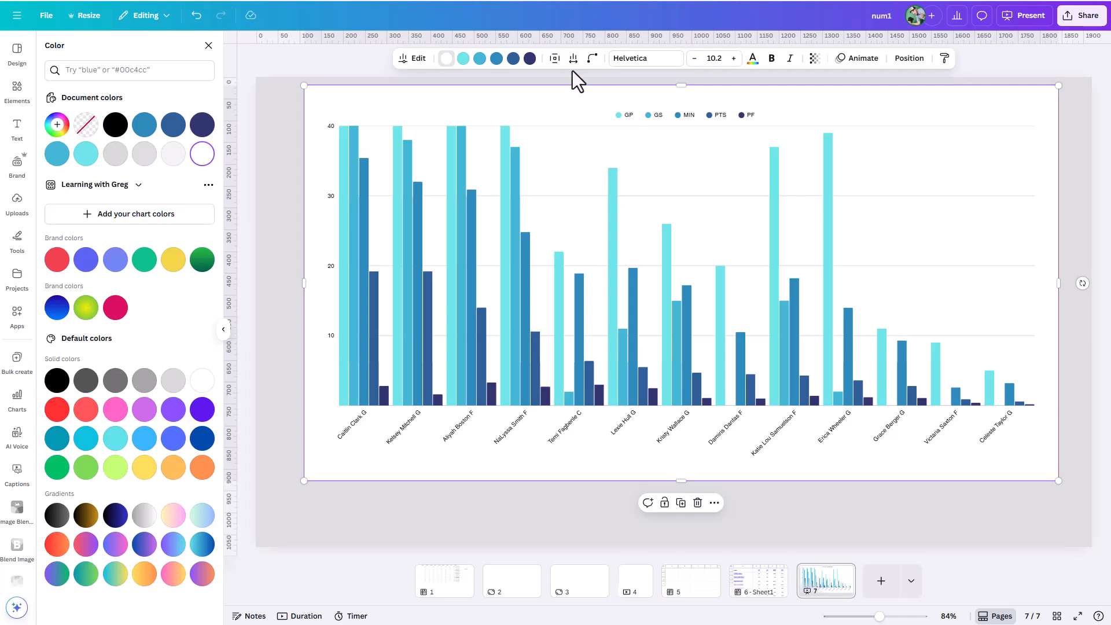
Step: Set the presentation bar chart's padding to 49 and its column spacing to 24
click(554, 58)
drag(564, 101, 542, 118)
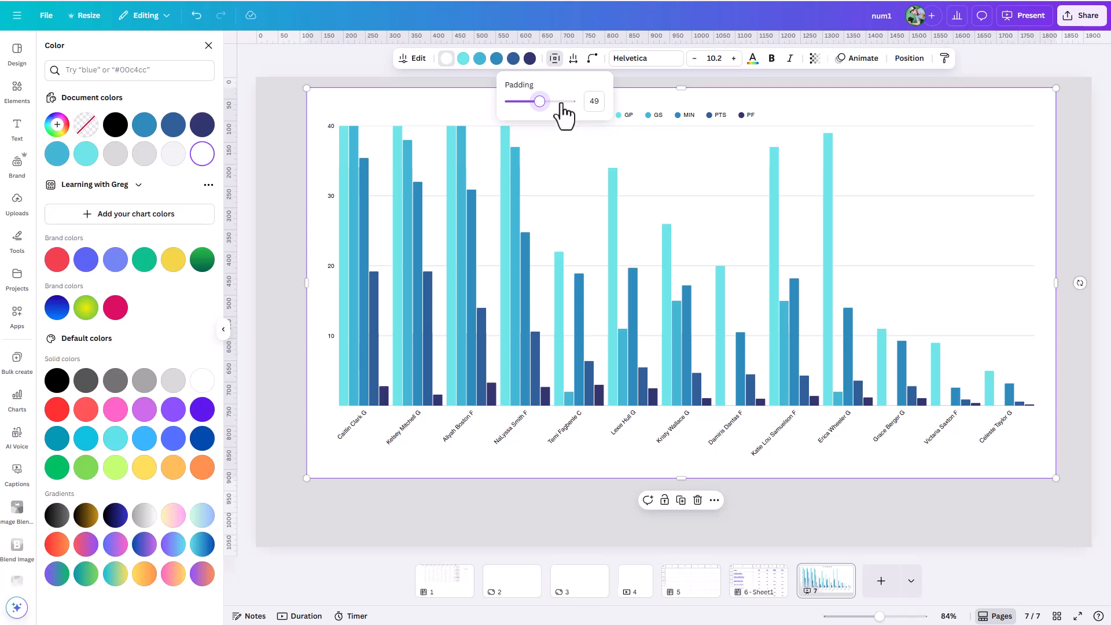
click(572, 60)
mouse_move(543, 101)
mouse_down()
mouse_move(572, 103)
mouse_move(543, 102)
mouse_up()
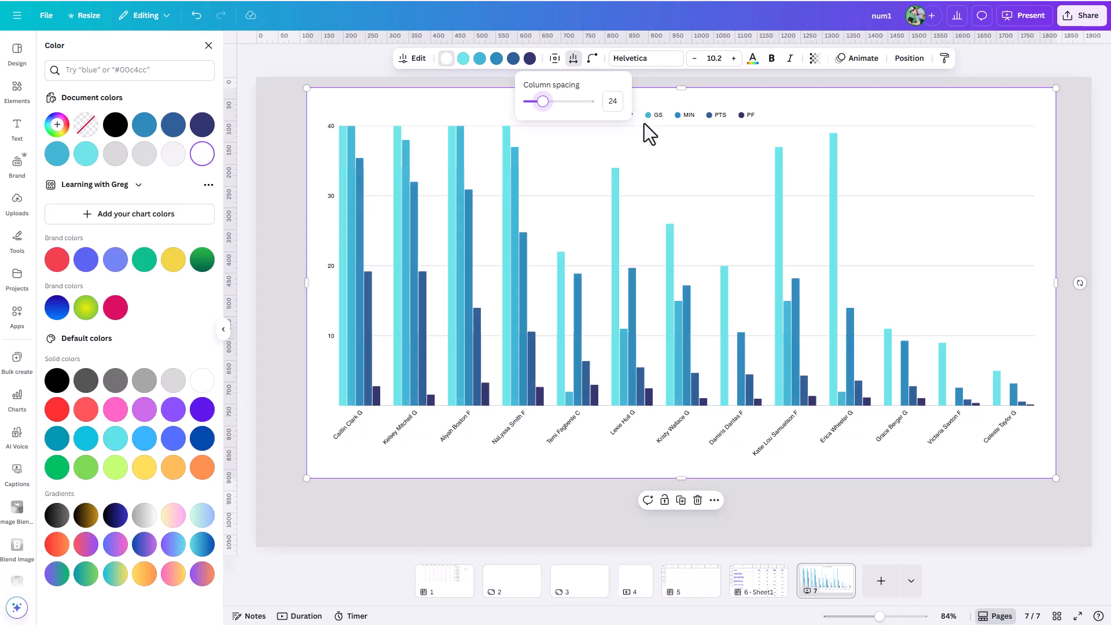
Step: Recolor the chart's GP bars with the orange default solid color
click(464, 59)
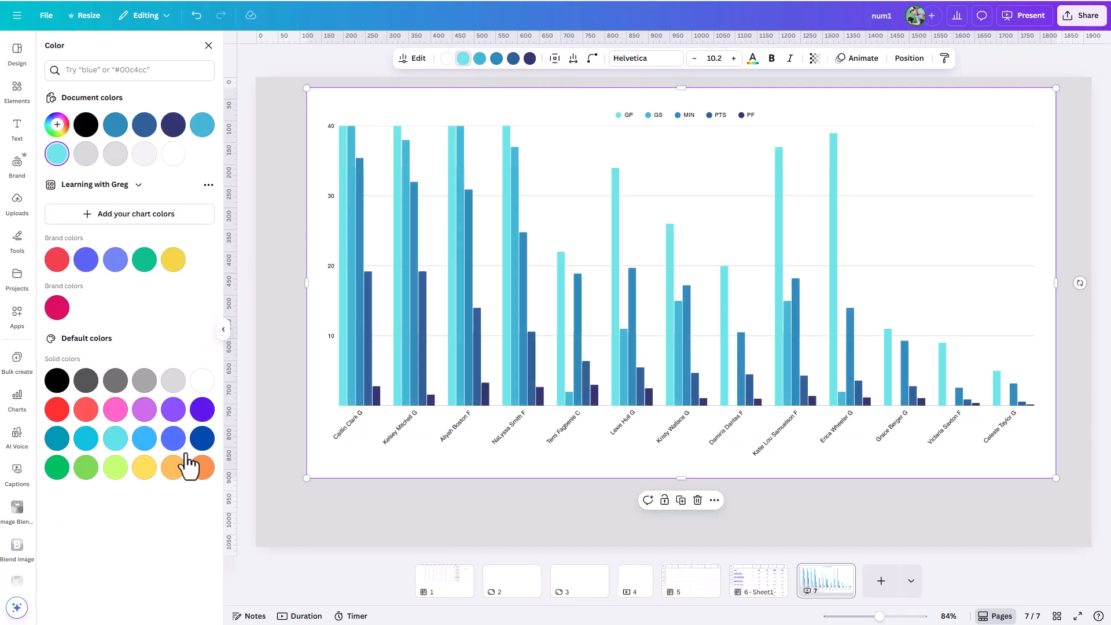
click(202, 467)
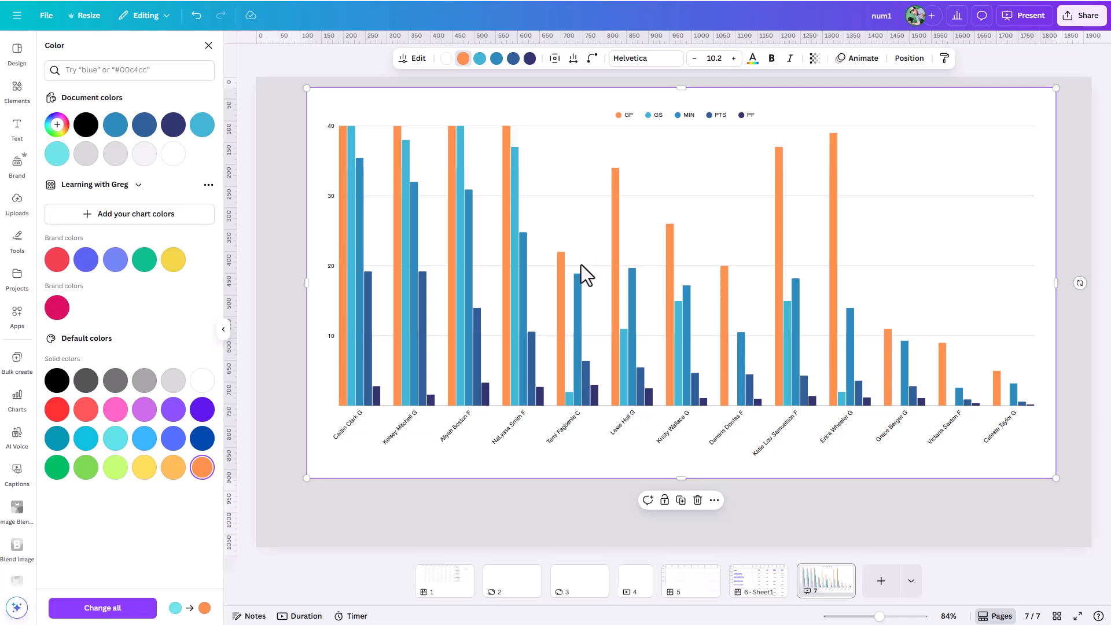
Step: Try the chart as a stacked bar chart and return it to the regular bar chart type
click(413, 58)
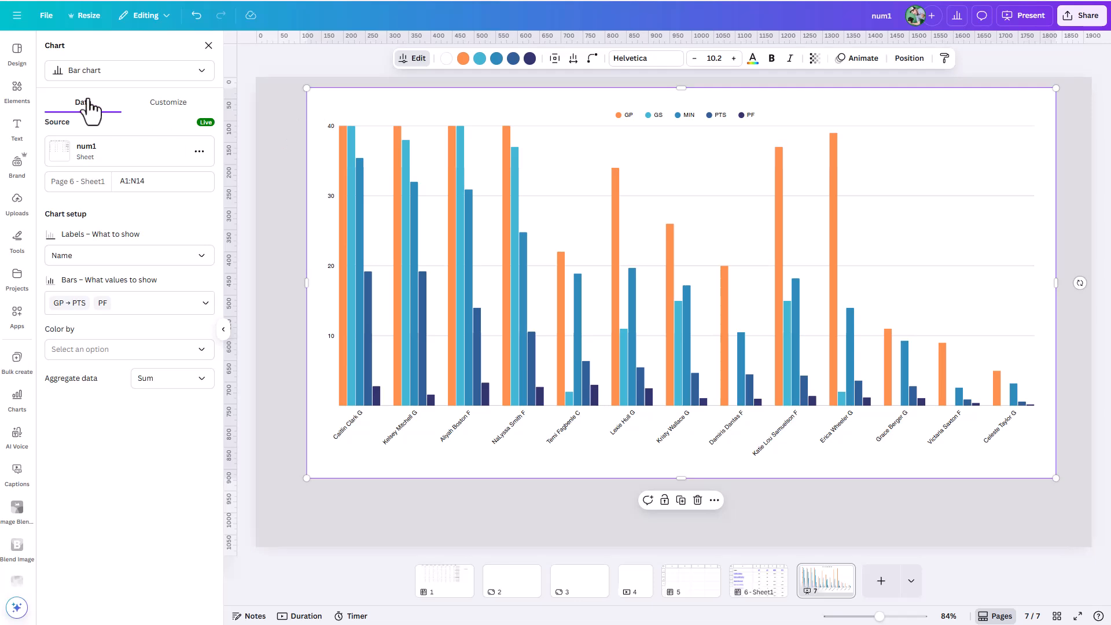
click(177, 104)
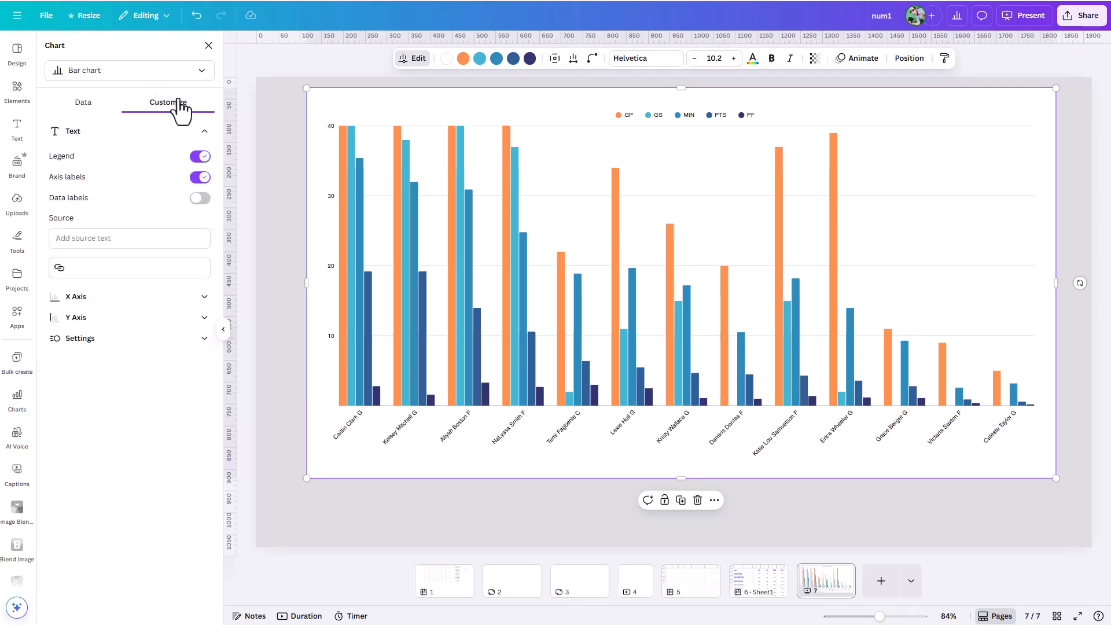
click(79, 105)
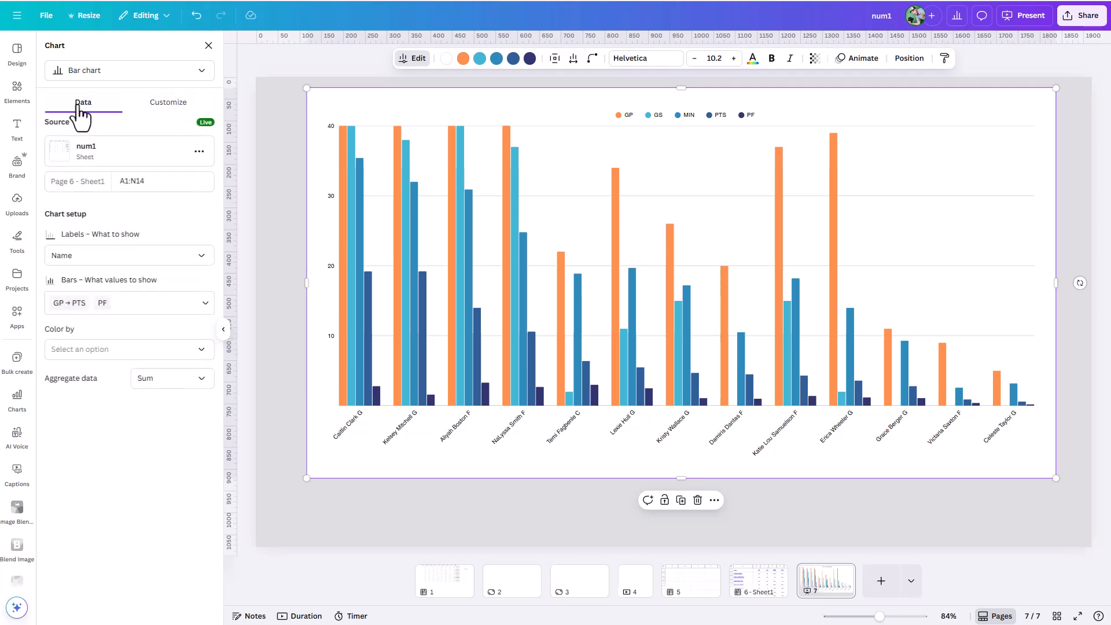
click(192, 74)
click(157, 120)
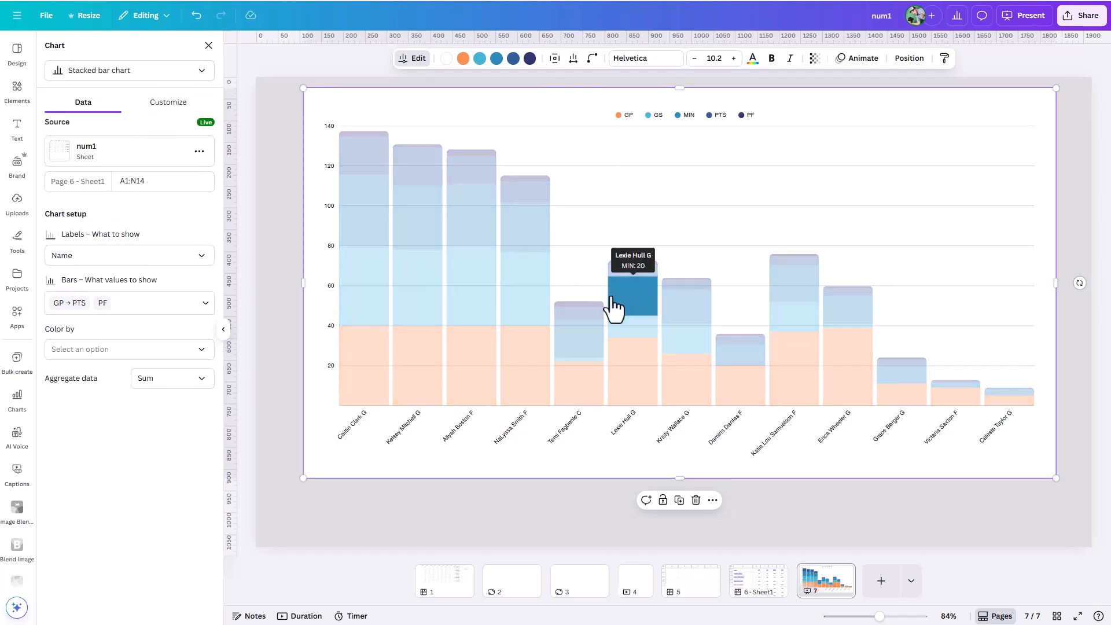
click(202, 72)
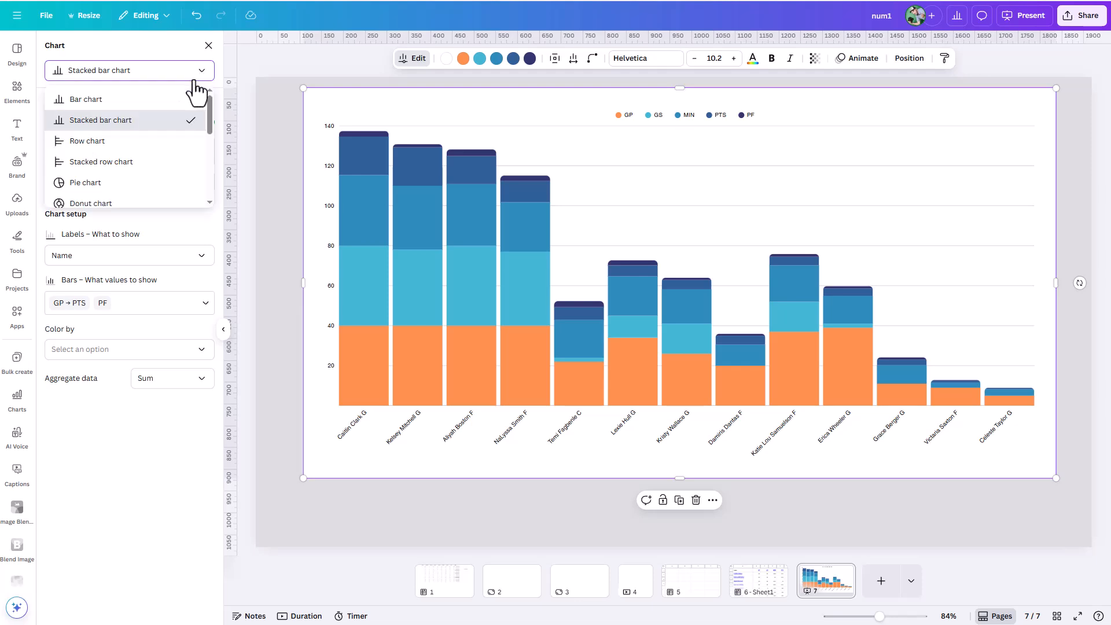
click(119, 100)
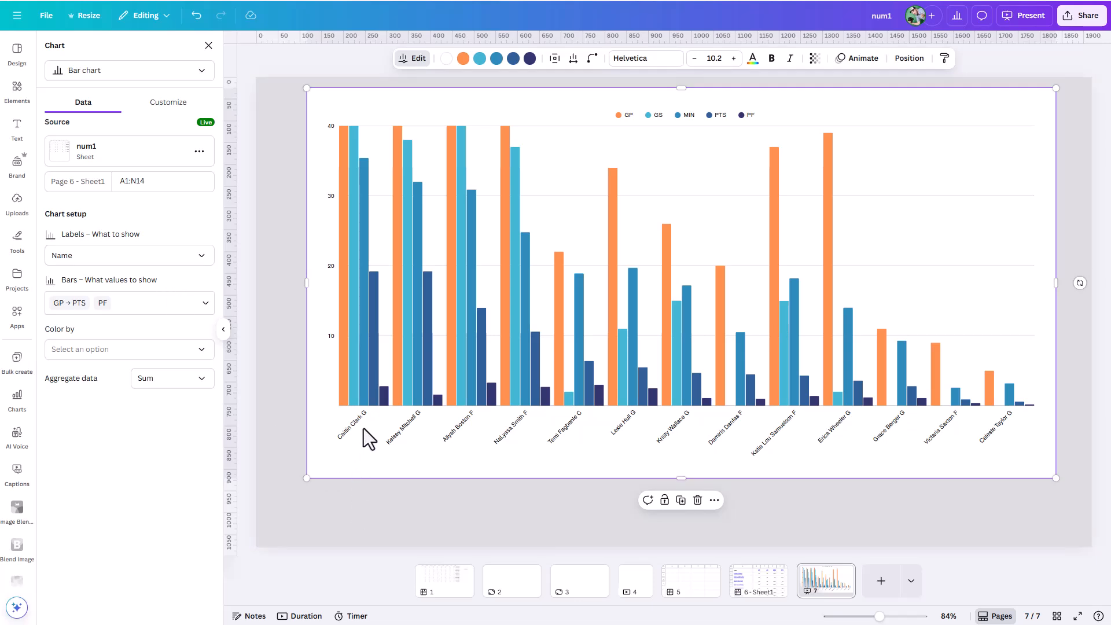
Step: Try GP as the chart's label column and restore Name as the labels
click(176, 256)
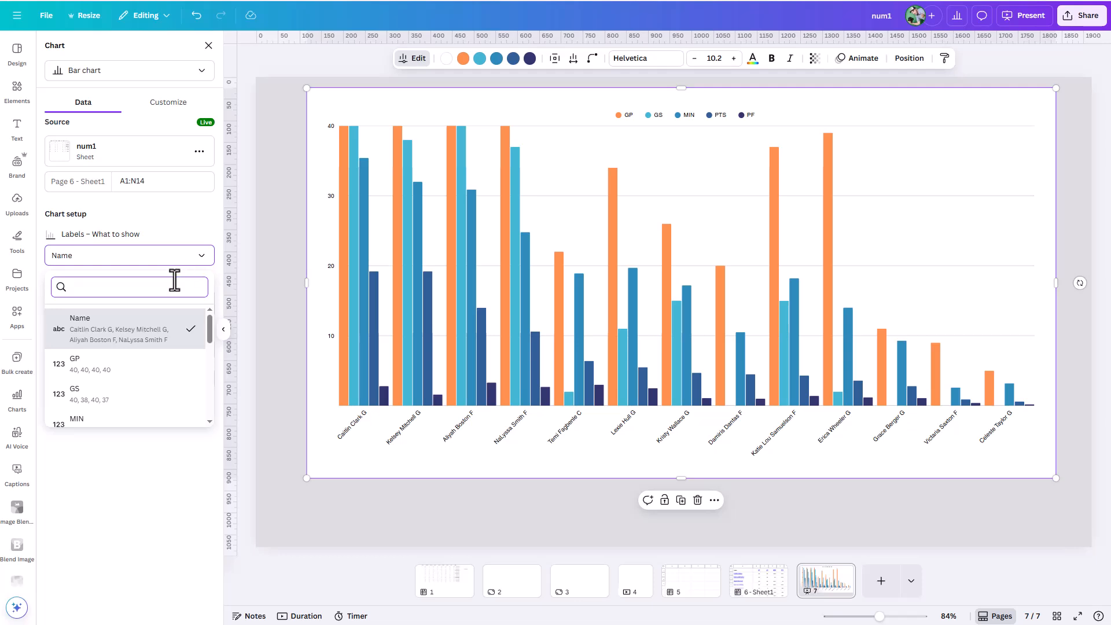
click(173, 373)
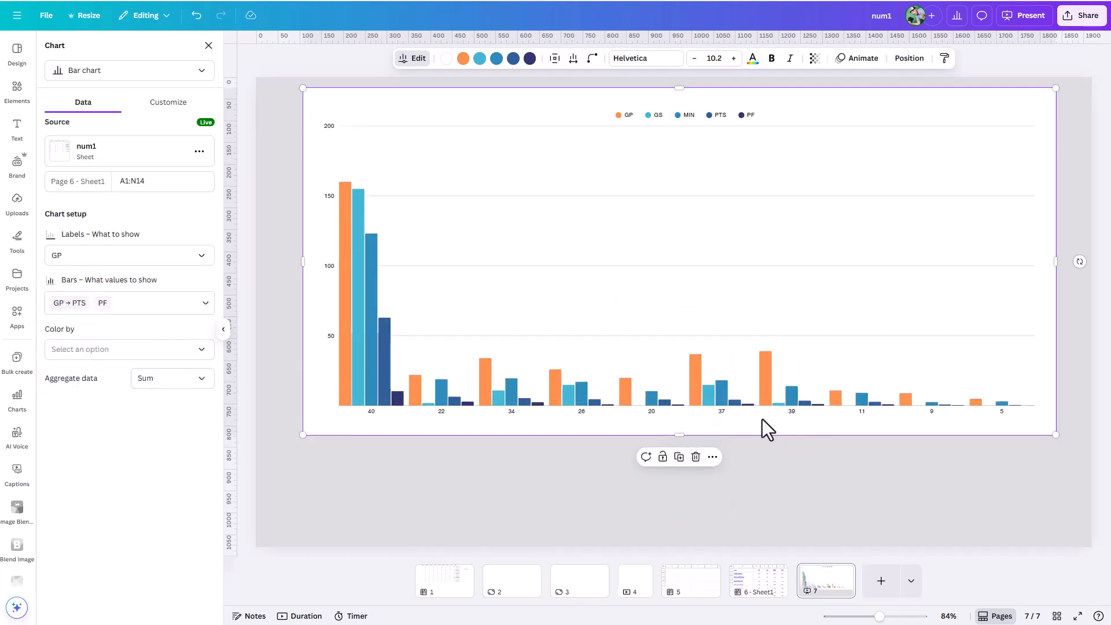
click(192, 307)
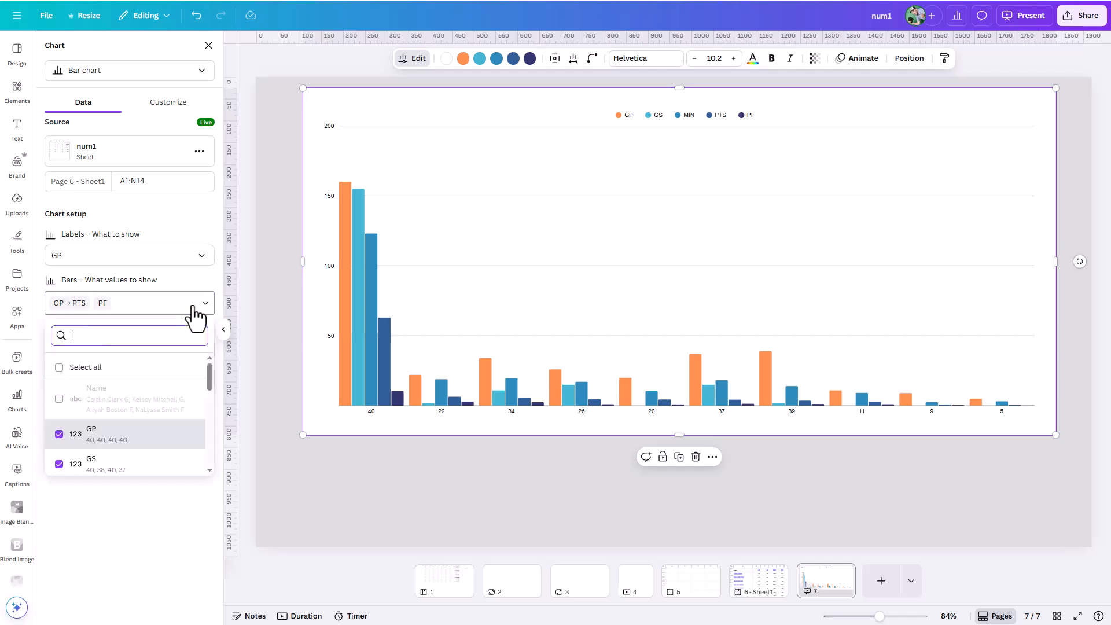
click(185, 255)
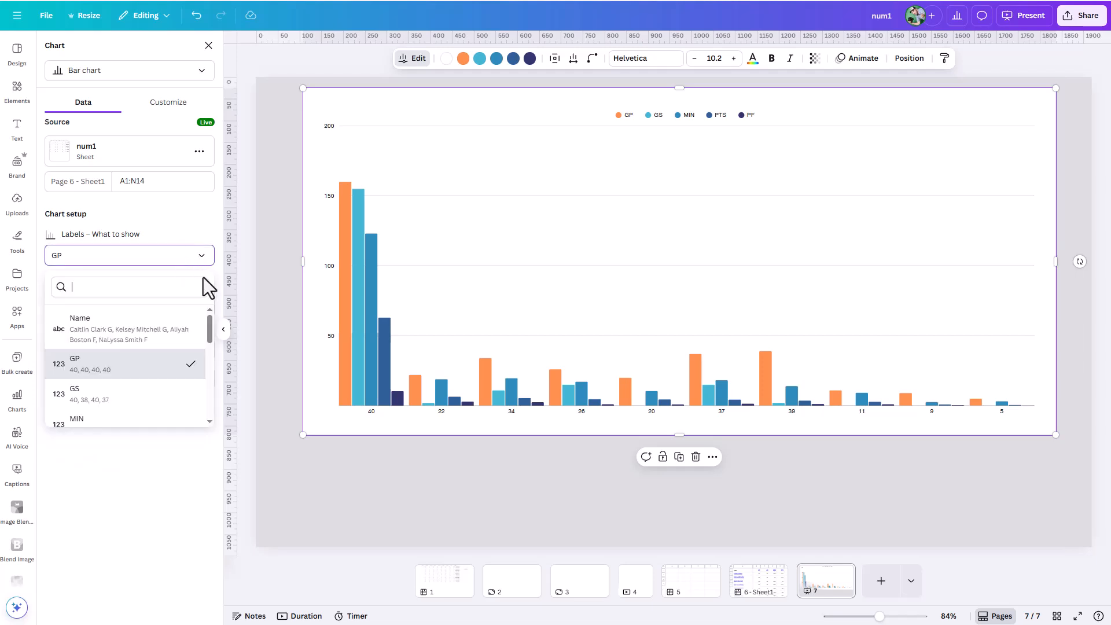
click(171, 334)
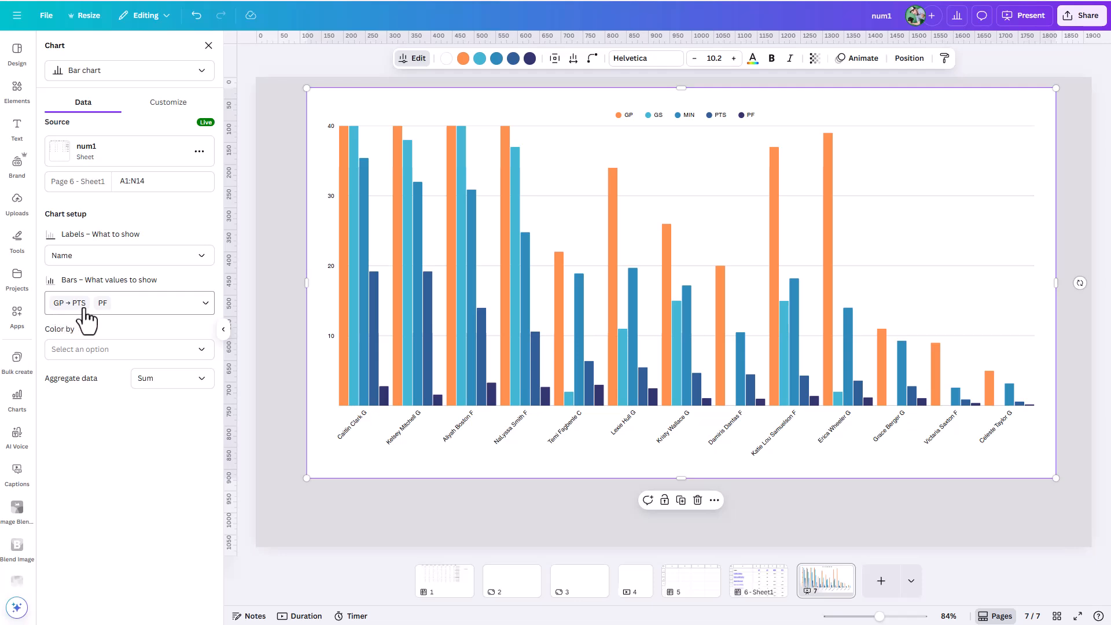
Step: Remove the GP, GS and MIN columns from the values shown as bars in the chart
click(205, 310)
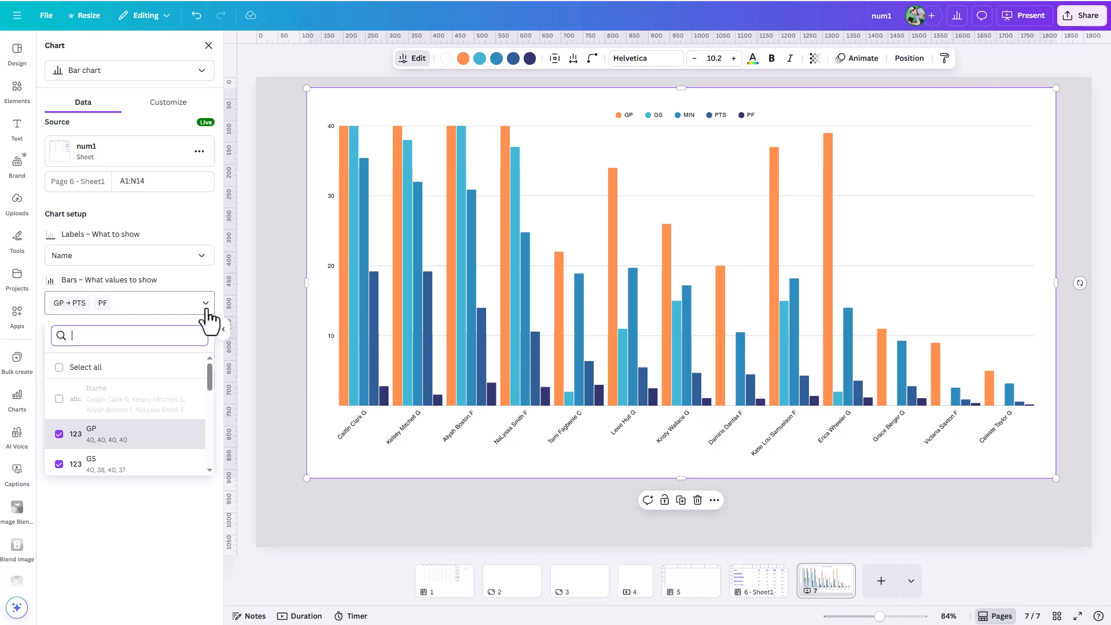
click(59, 434)
scroll(62, 445, down, 3)
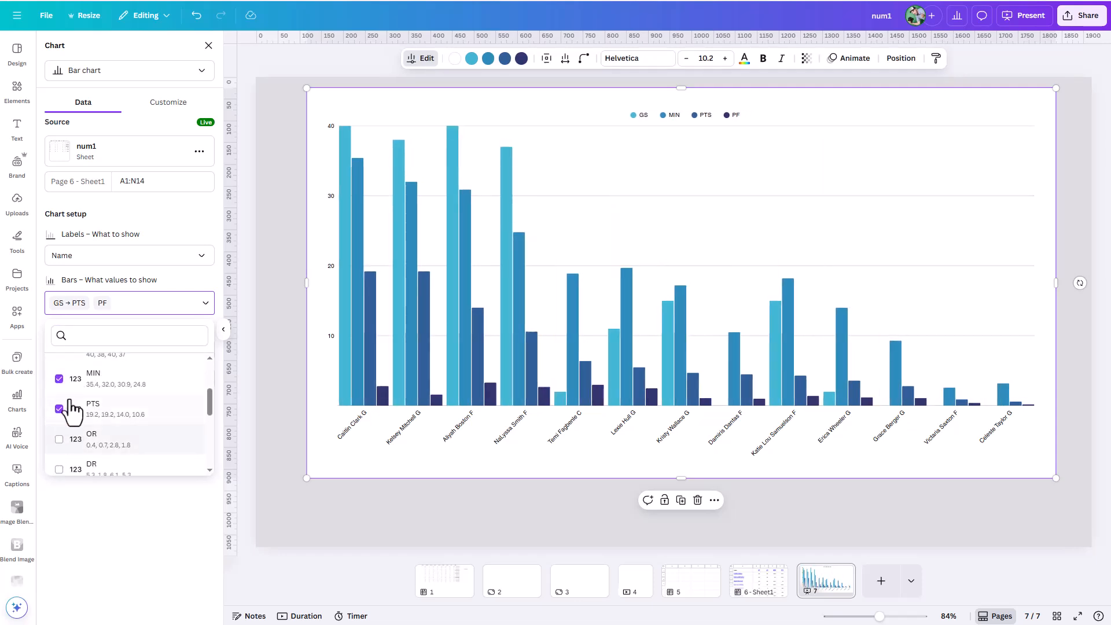
scroll(68, 405, up, 2)
click(59, 406)
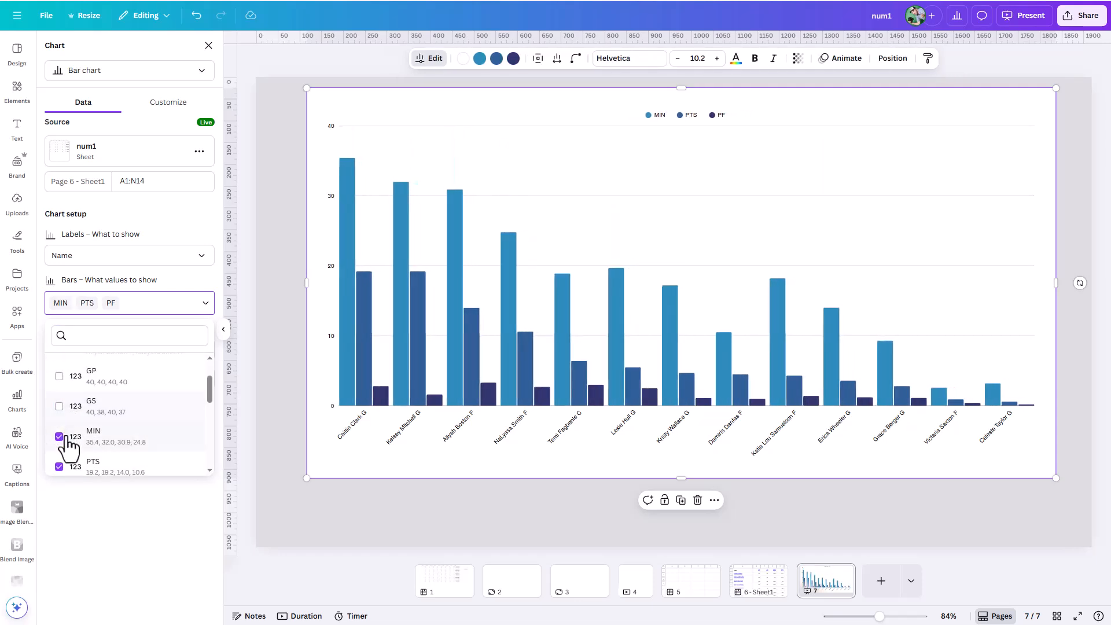
click(59, 437)
Step: Add the REB and AST columns to the chart's bar values and remove PF
scroll(61, 442, down, 2)
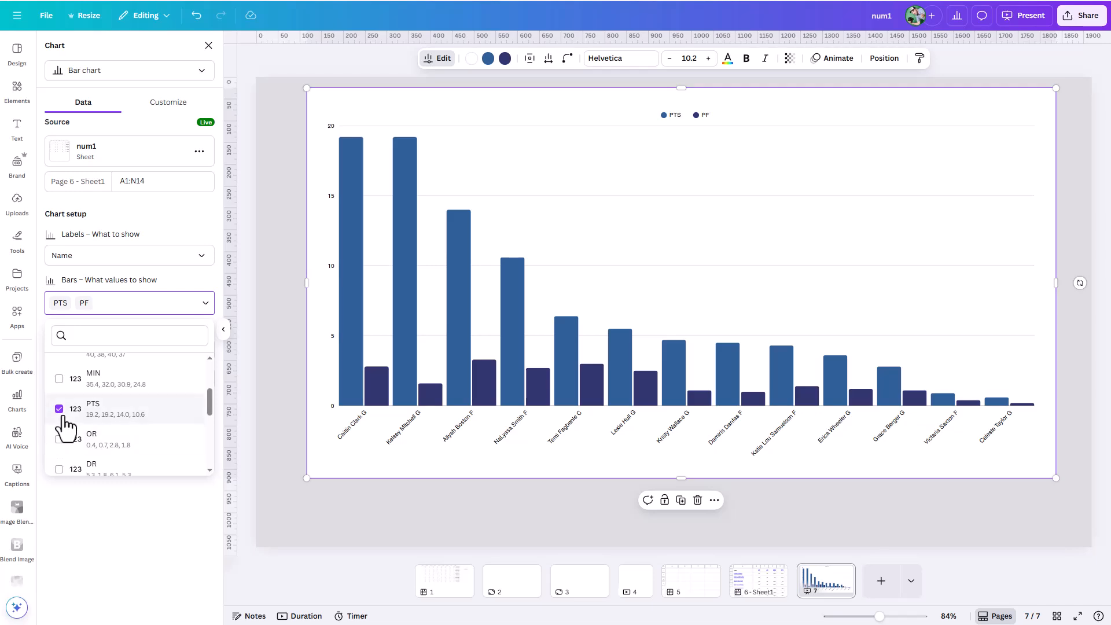
scroll(79, 431, down, 2)
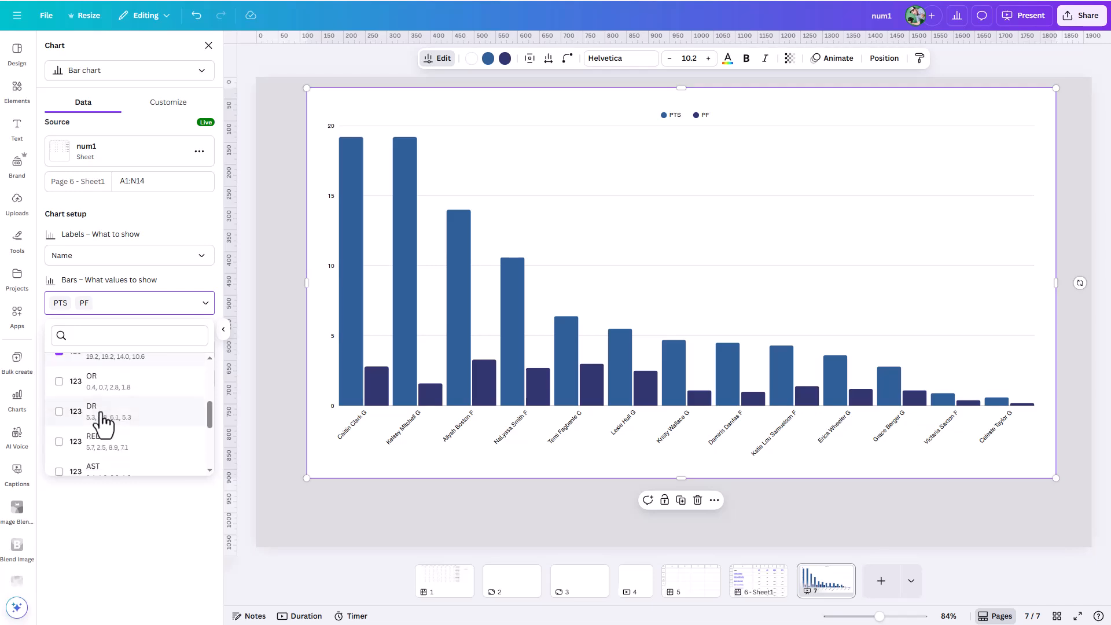
click(71, 442)
scroll(69, 428, down, 2)
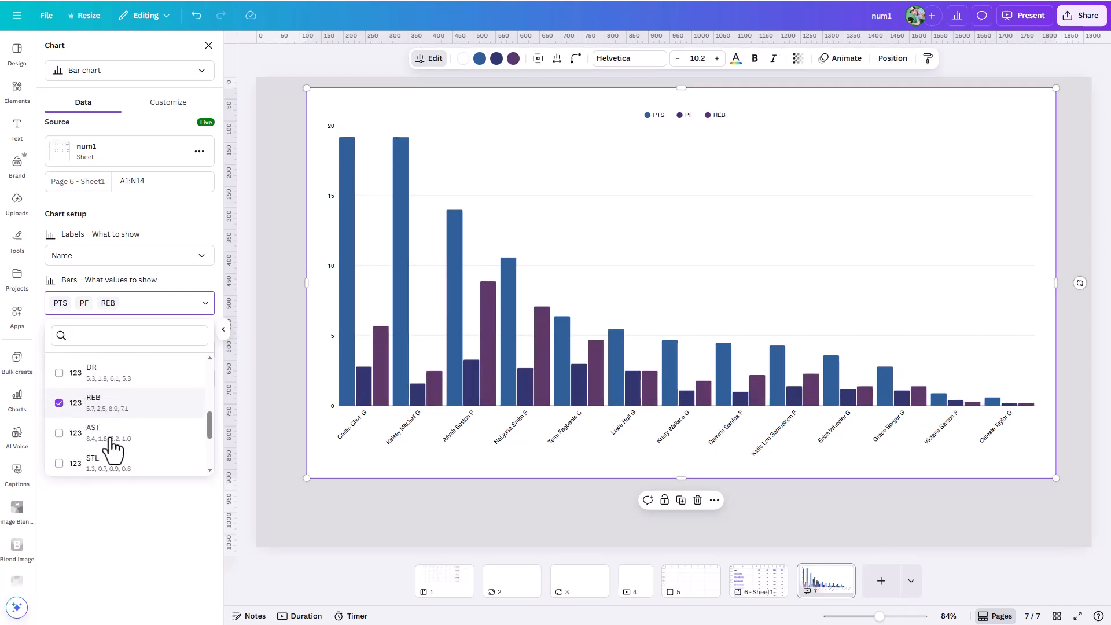
click(60, 414)
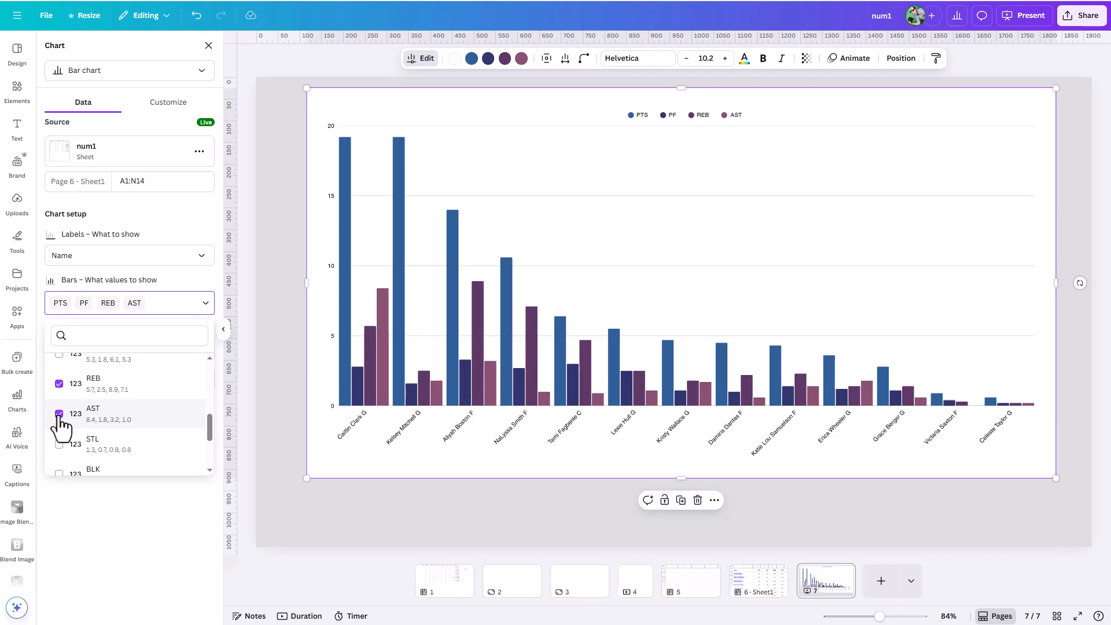
scroll(62, 420, down, 4)
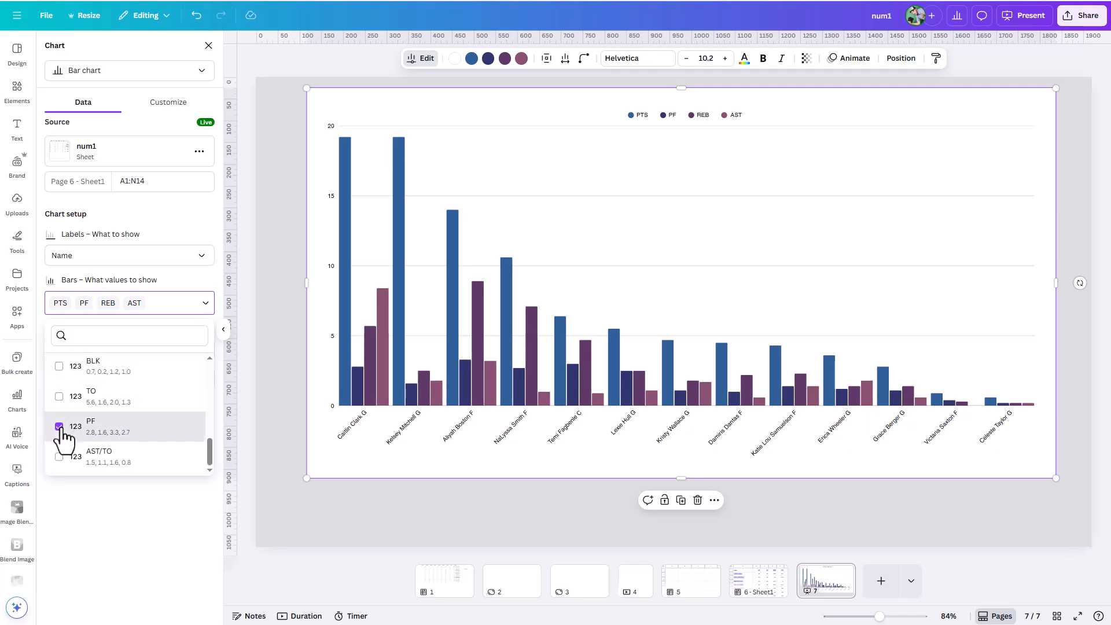
click(60, 427)
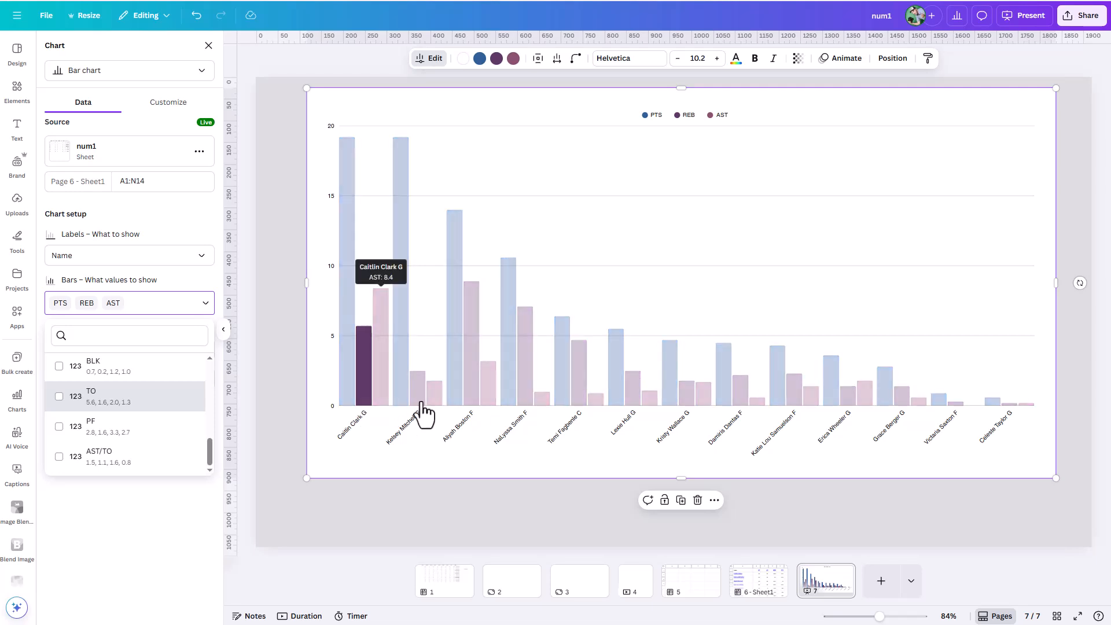
click(503, 410)
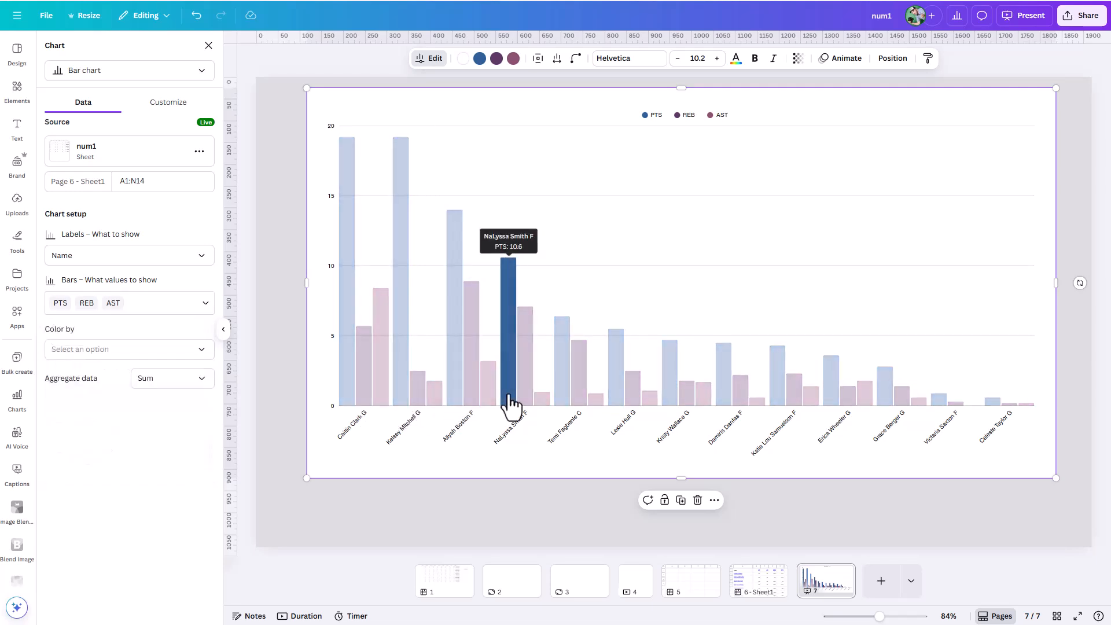
Step: Set the chart's column spacing to 17 and recolor the PTS bars with the green brand color
click(555, 63)
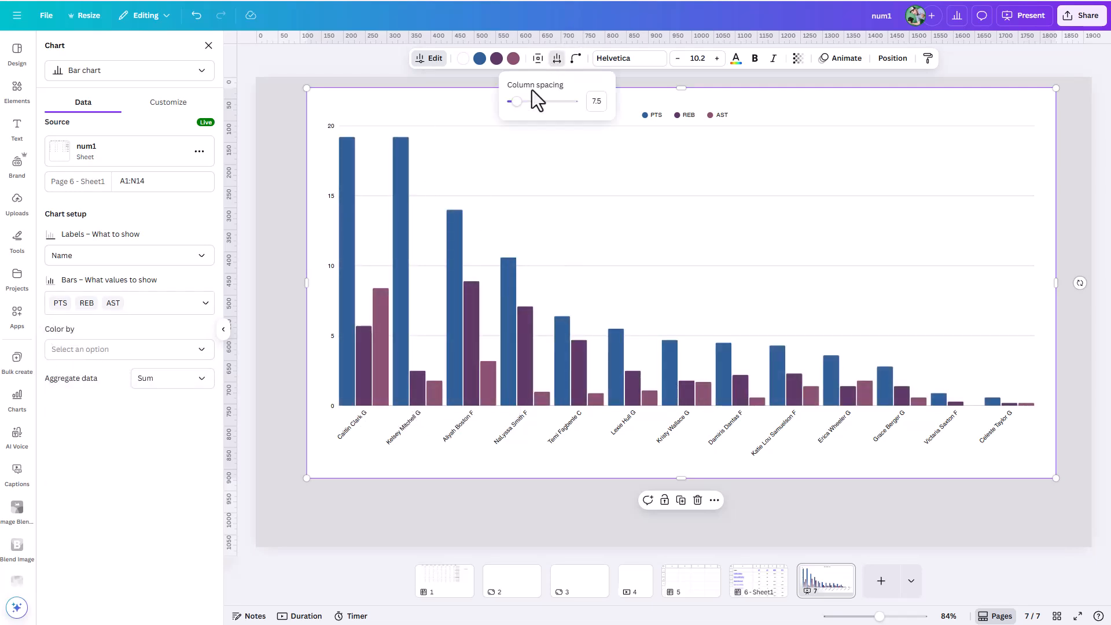
drag(516, 105, 523, 107)
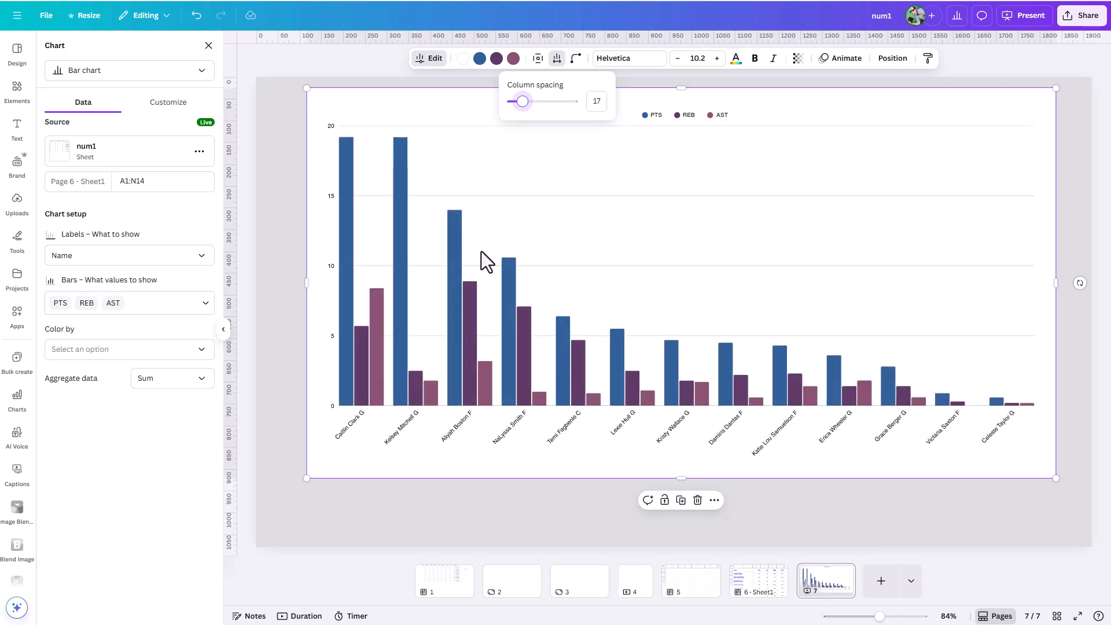
key(ctrl+z)
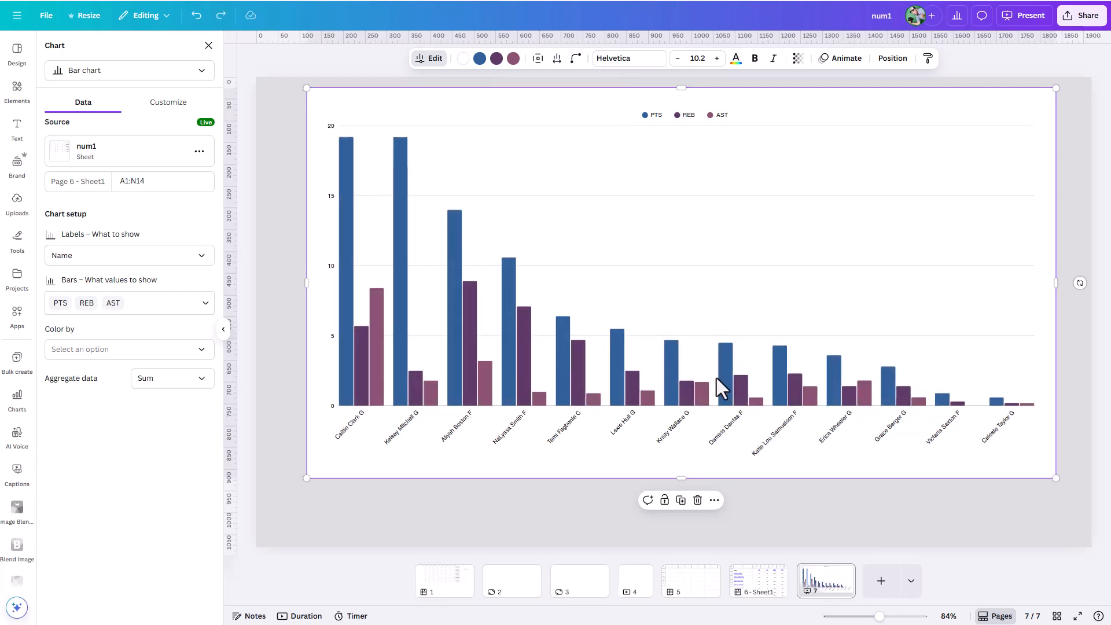
click(480, 59)
click(144, 288)
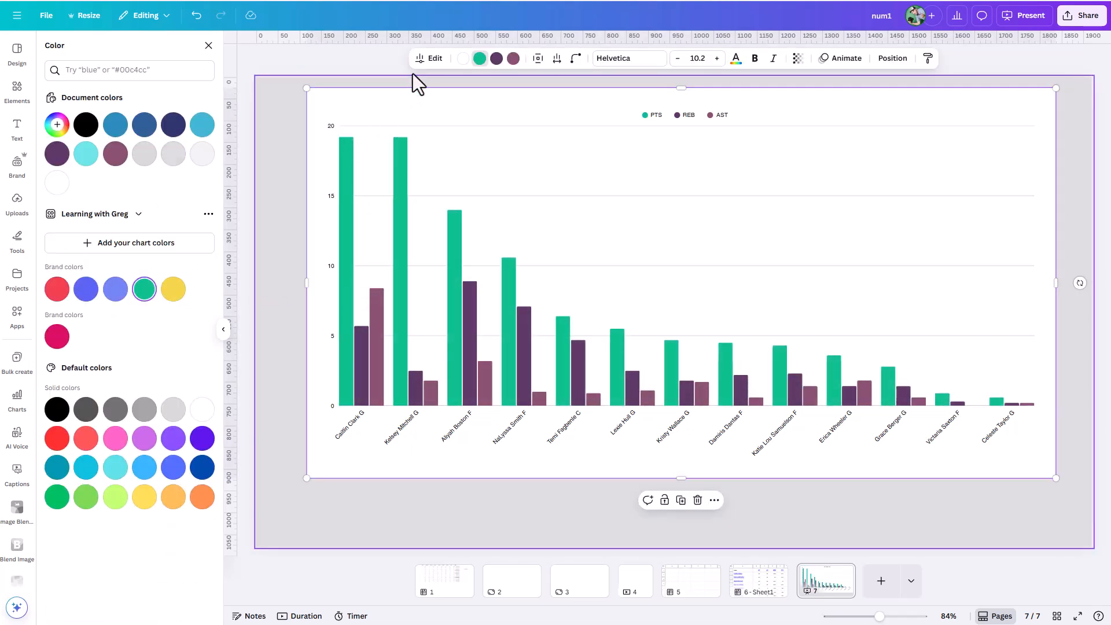
Step: Color the chart's bars by the Name column and undo that color grouping
click(431, 59)
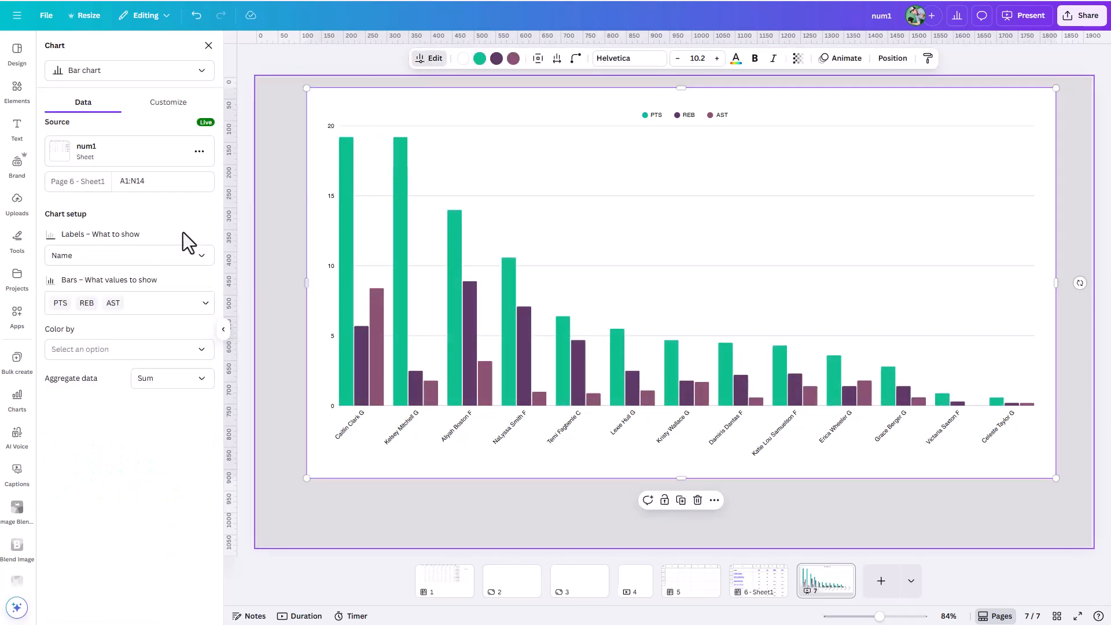
click(151, 361)
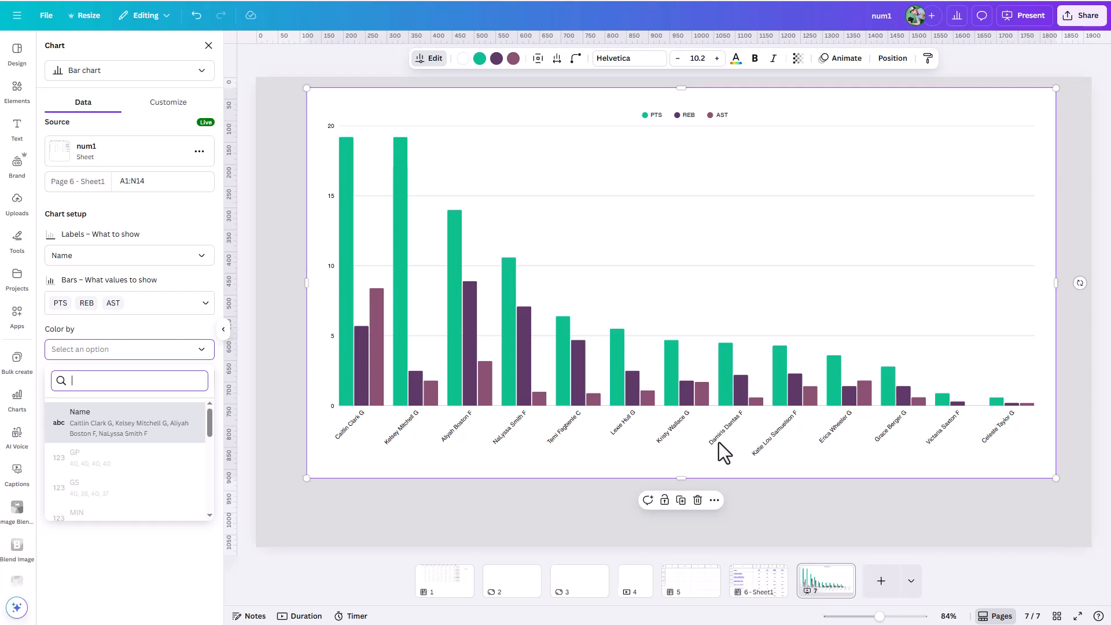
click(99, 429)
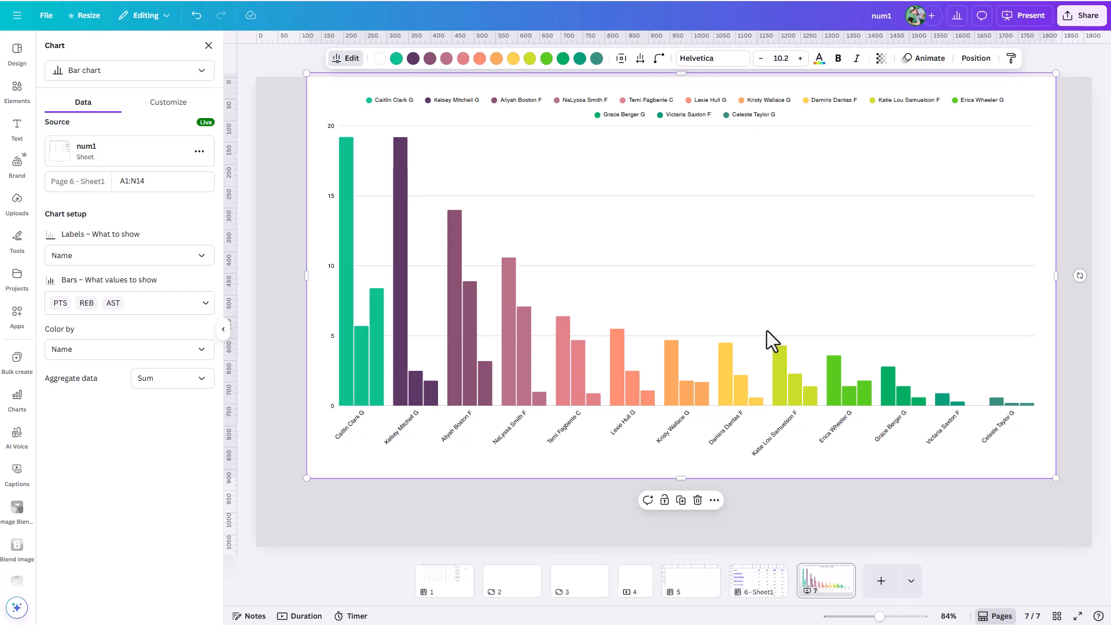
key(ctrl+z)
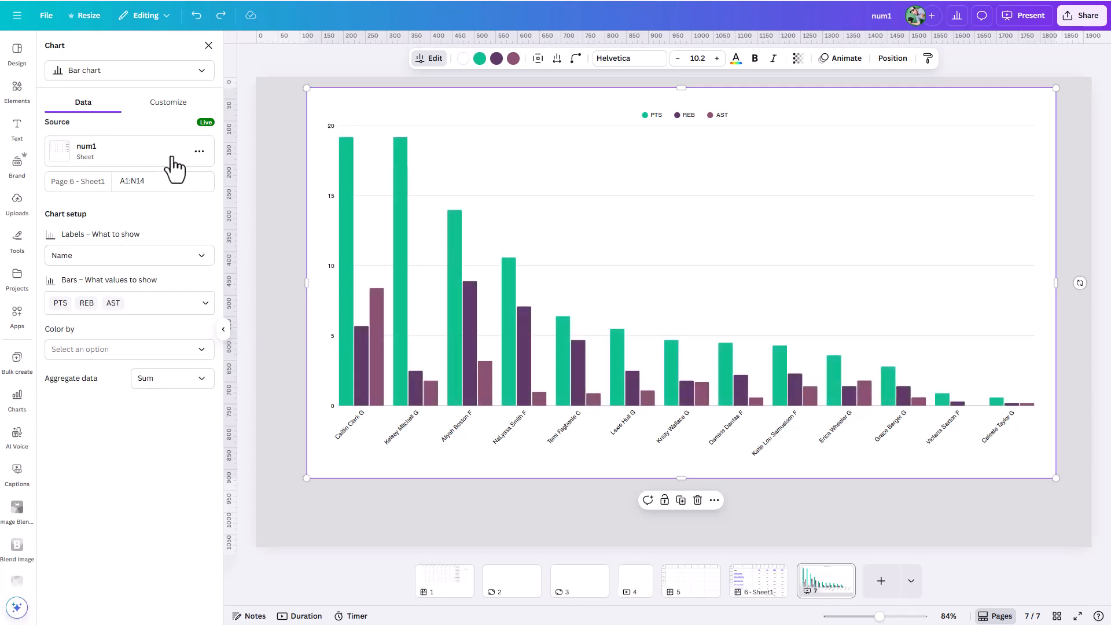
Step: Hide and restore the chart's legend, and turn off its axis labels
click(169, 105)
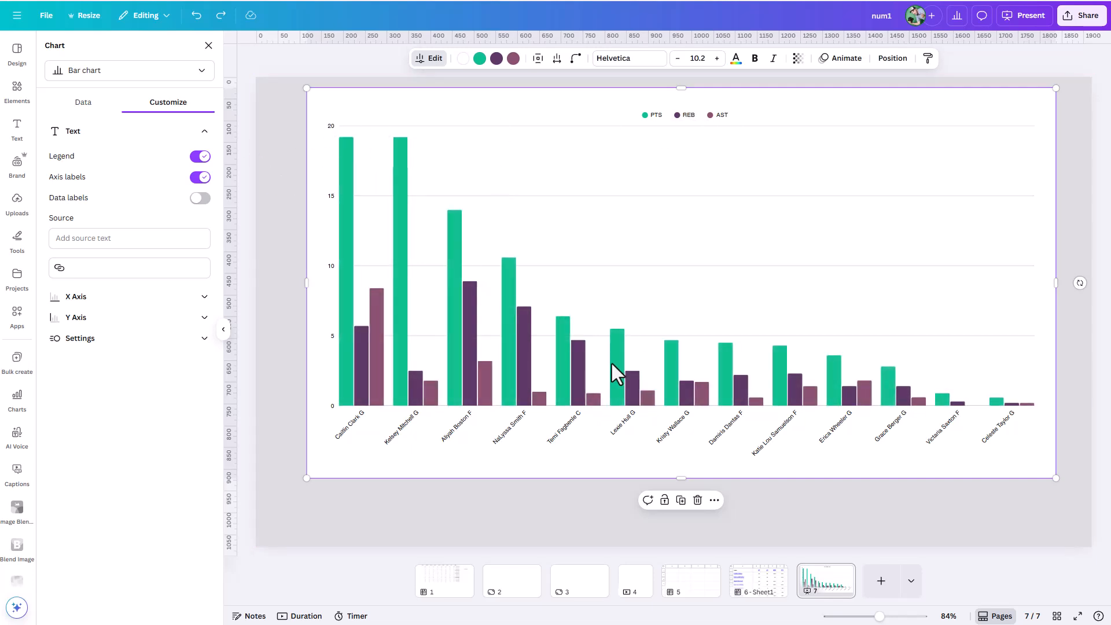
click(198, 158)
click(200, 158)
click(200, 178)
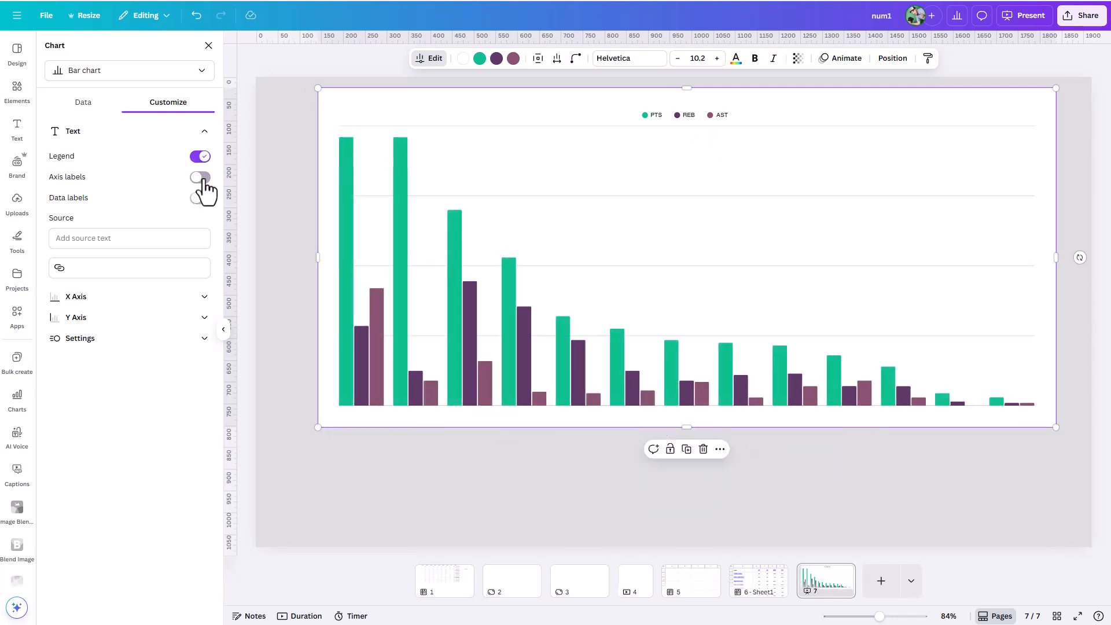
Step: Turn the chart's axis labels back on and title the Y axis "Points, Rebounds, and Assist"
click(201, 177)
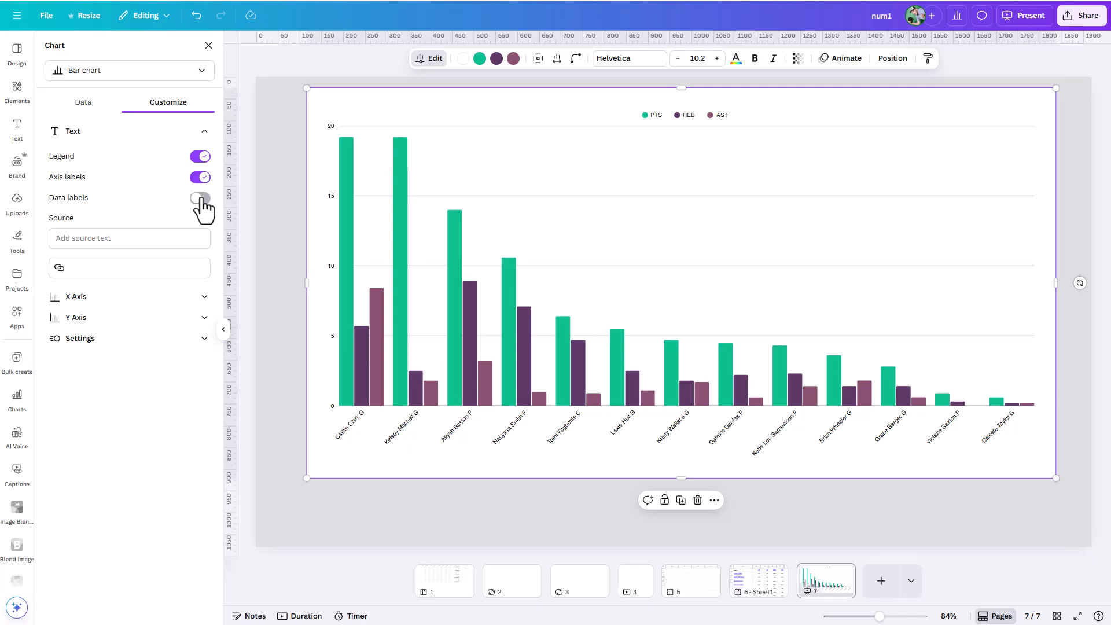
click(202, 327)
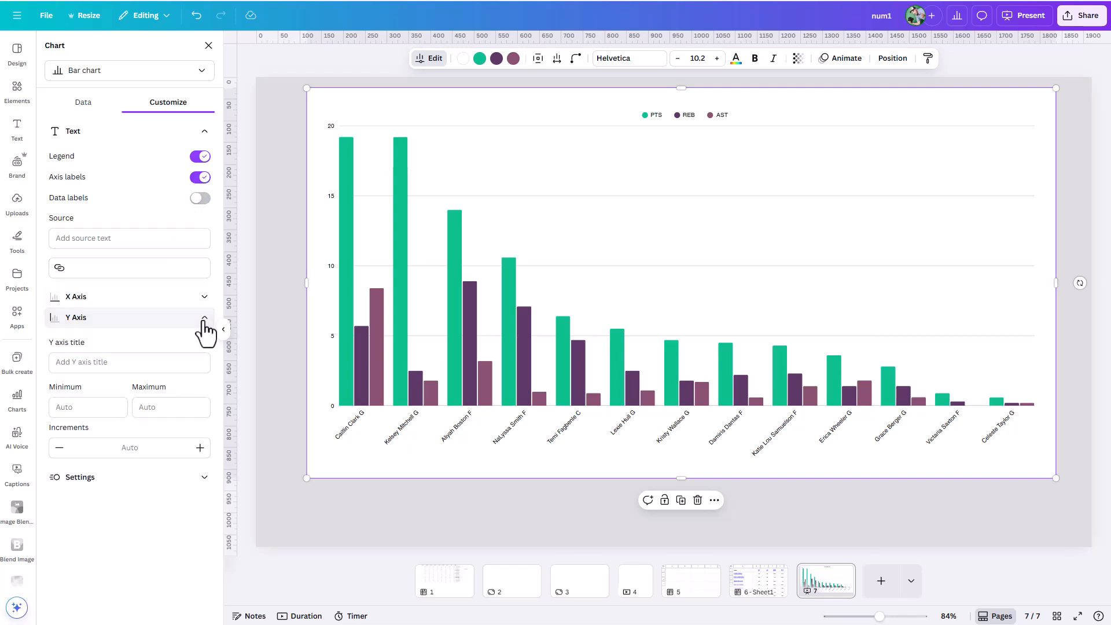
click(107, 364)
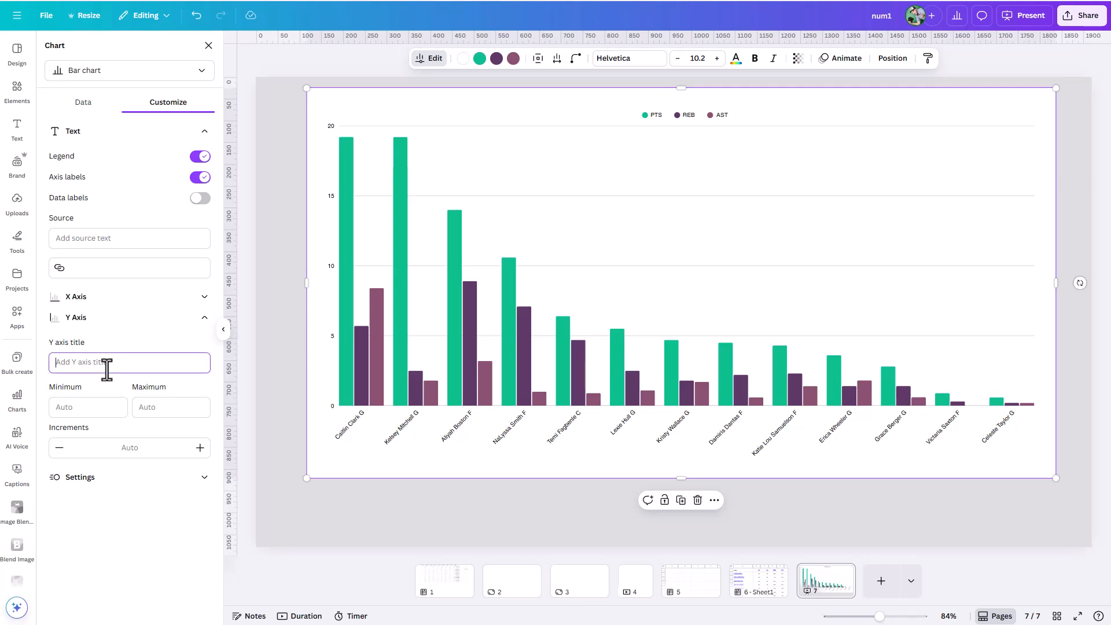
text(P)
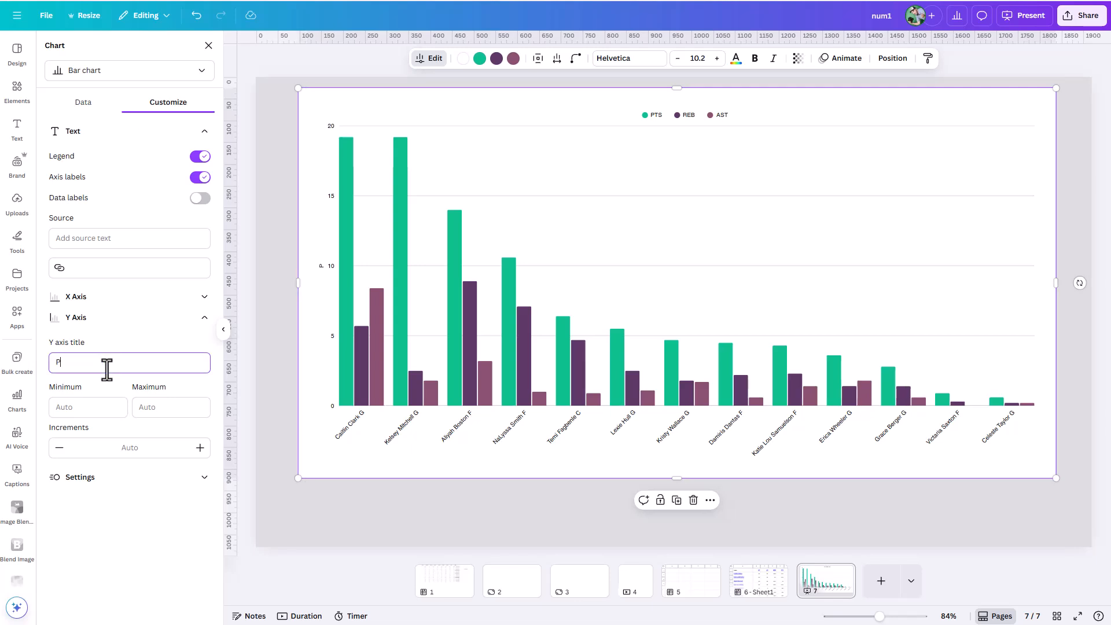
text(oints, Rebounds, and Assist)
click(183, 347)
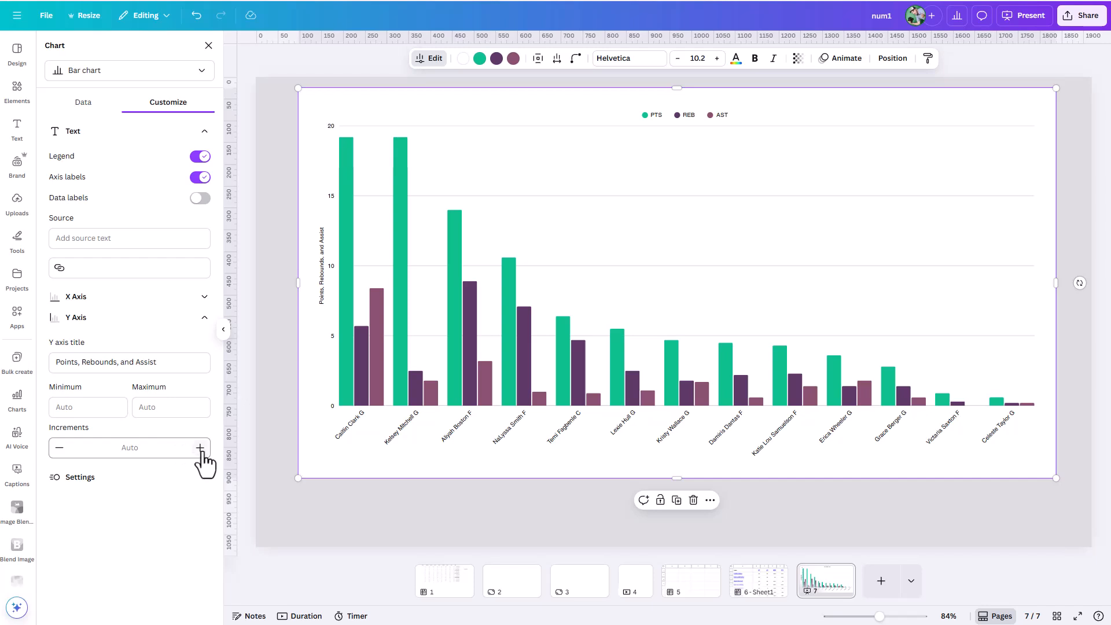
Step: Try Y-axis increments of 2, 5 and 9 on the chart and bring back the original scale
click(59, 448)
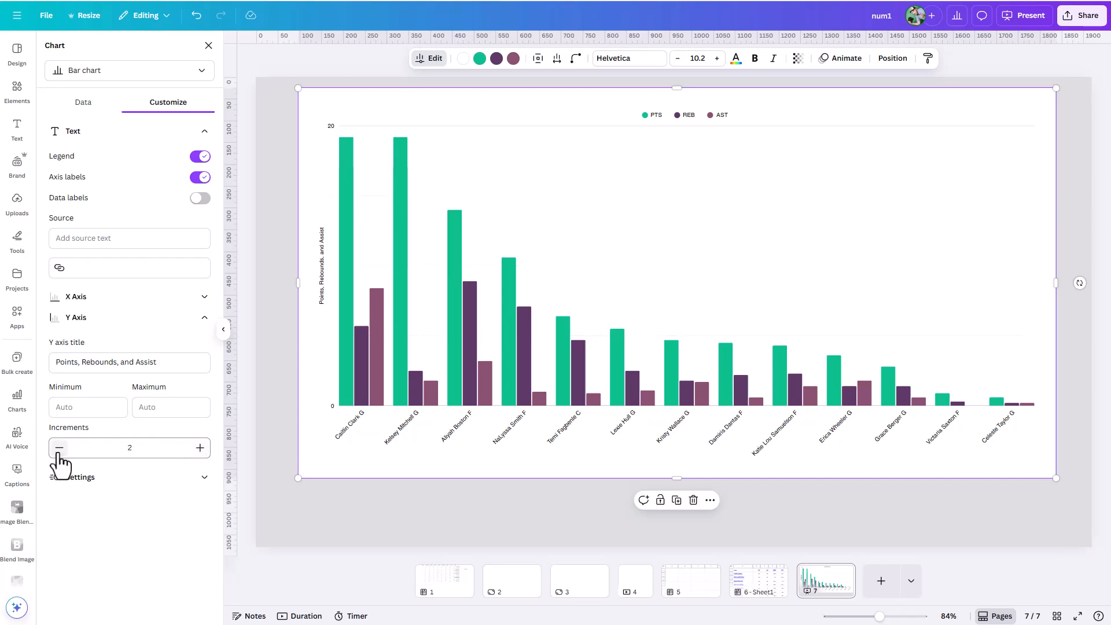
click(199, 452)
click(200, 449)
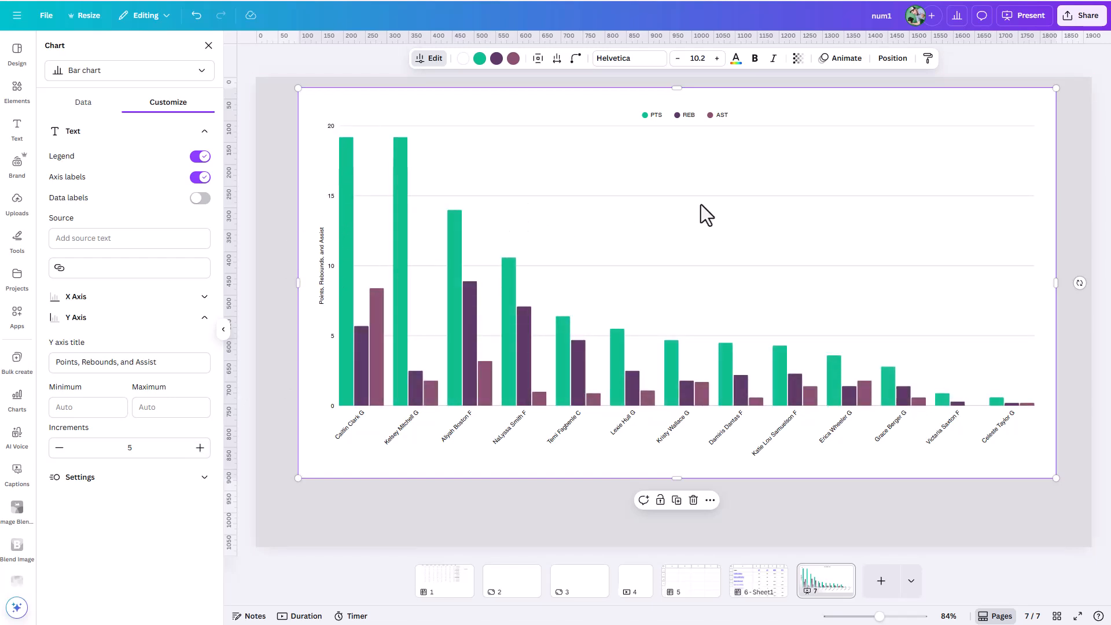
click(200, 454)
click(199, 454)
click(200, 454)
click(200, 454)
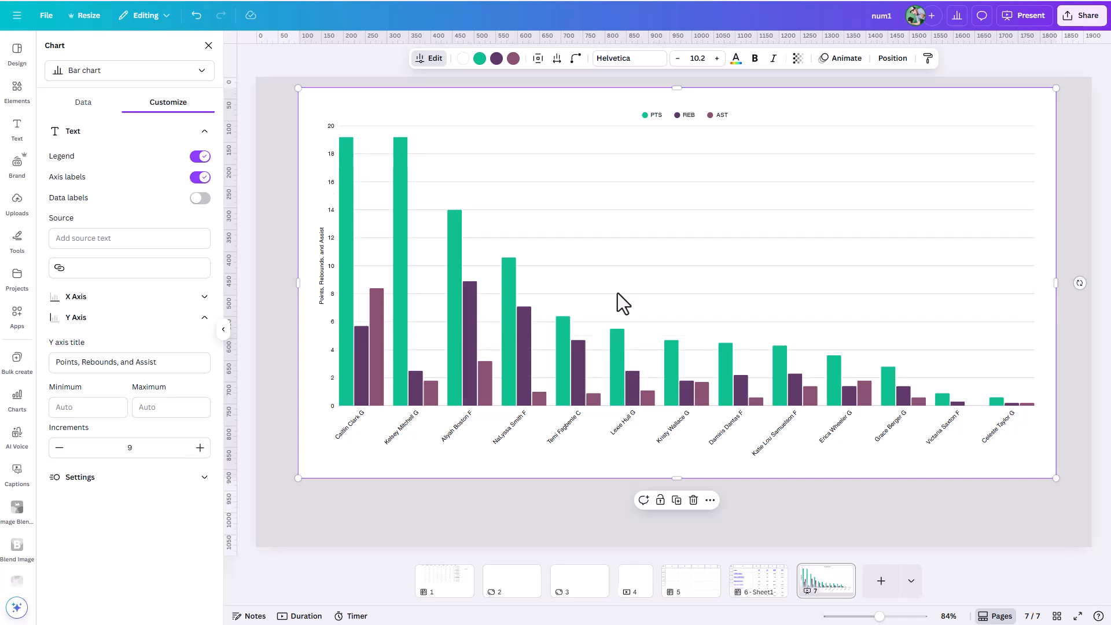
click(169, 449)
click(172, 318)
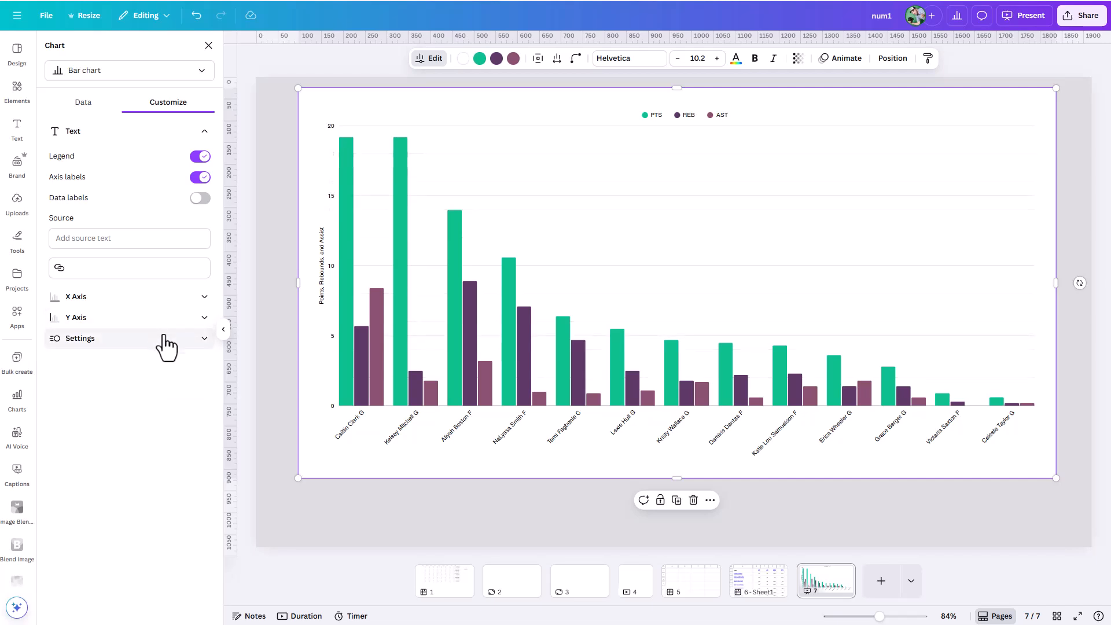
Step: Turn off the chart's grid lines, toggling them on and off to compare
click(194, 340)
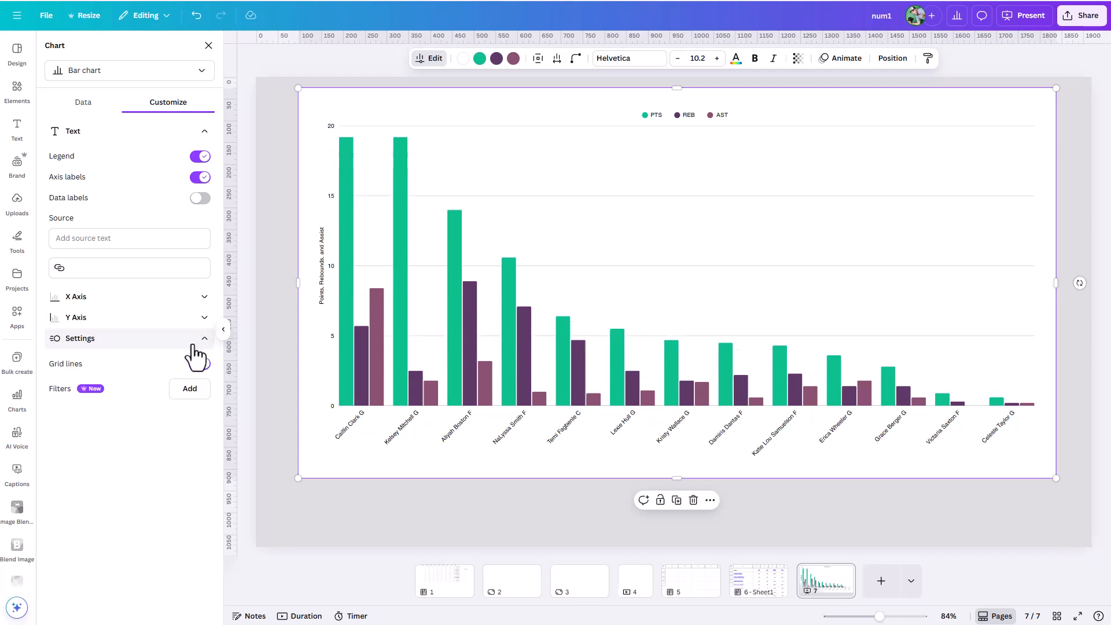
click(201, 366)
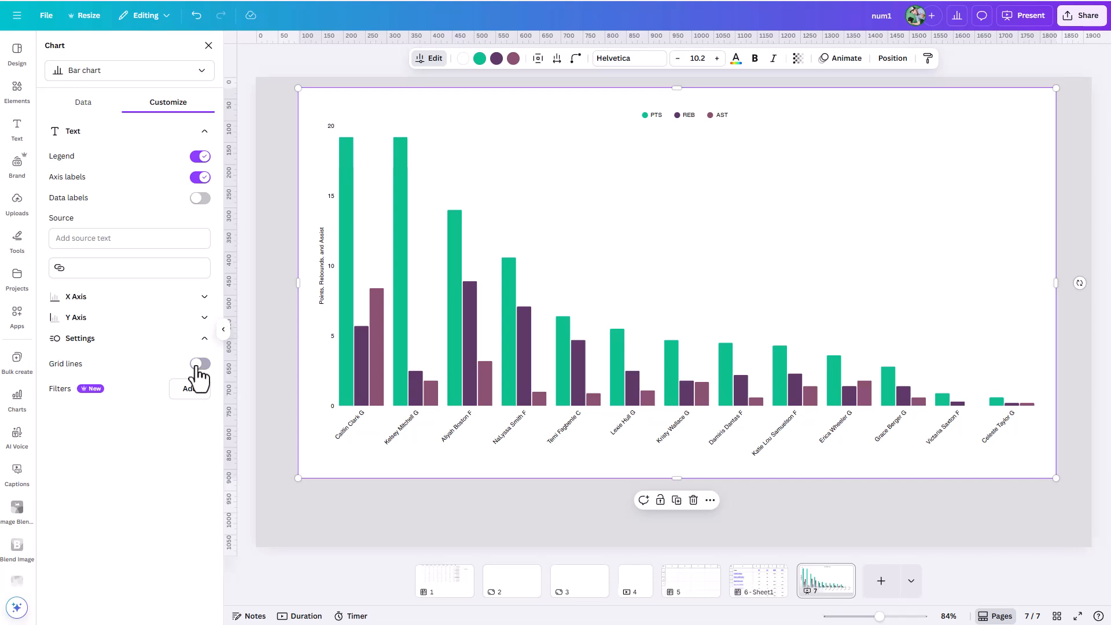
click(199, 367)
click(198, 367)
Step: Enable the chart's data labels, compare the Center, Base and End alignments, and position the labels Outside the bars
click(200, 198)
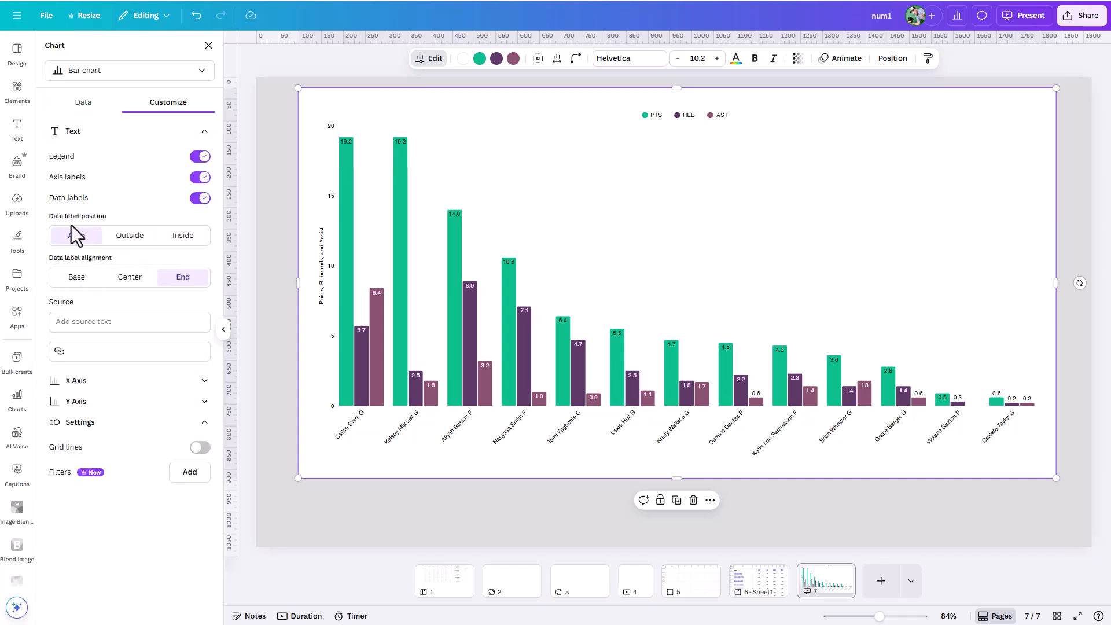
click(133, 282)
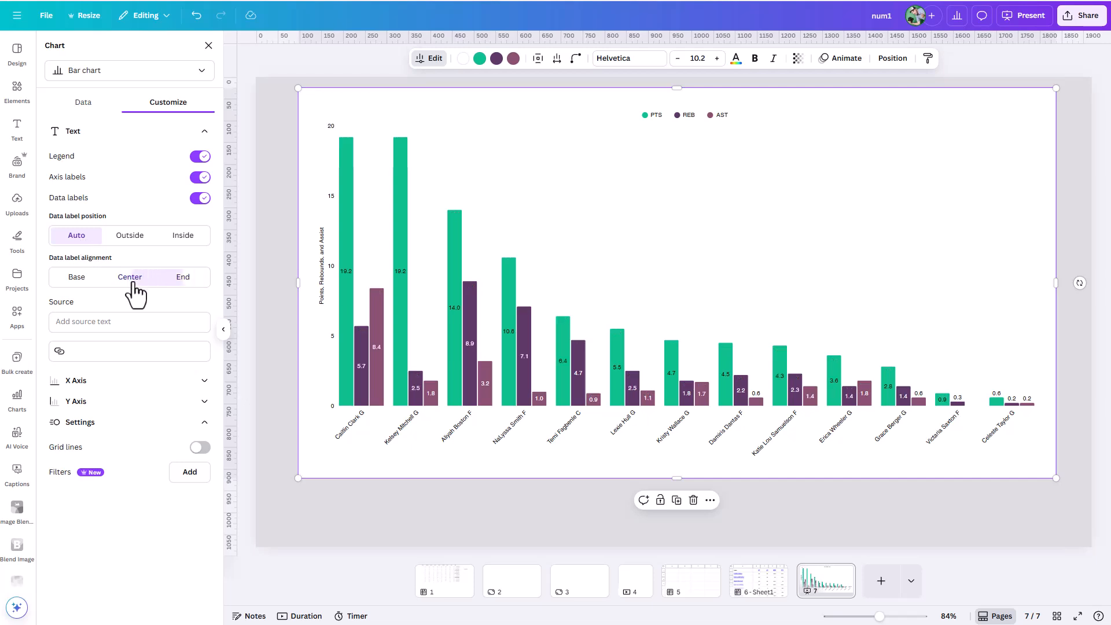
click(189, 284)
click(79, 282)
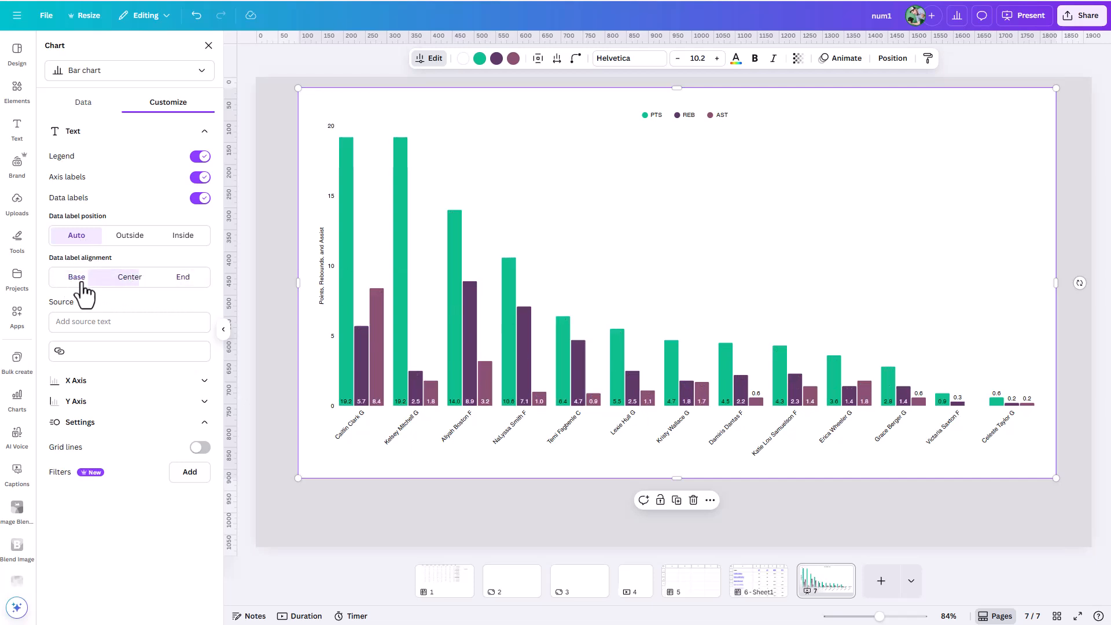
click(132, 284)
click(189, 283)
click(132, 236)
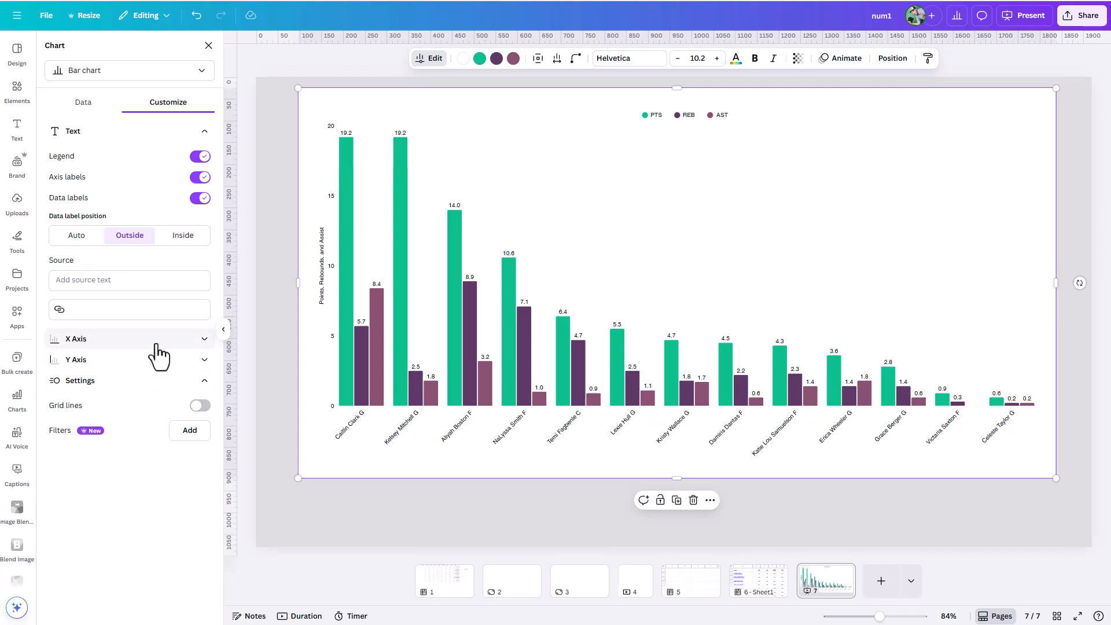
Step: Set the chart's source text to "ESPN WNBA STATS" and add a filter based on the column headers
click(85, 282)
text(ESPN W)
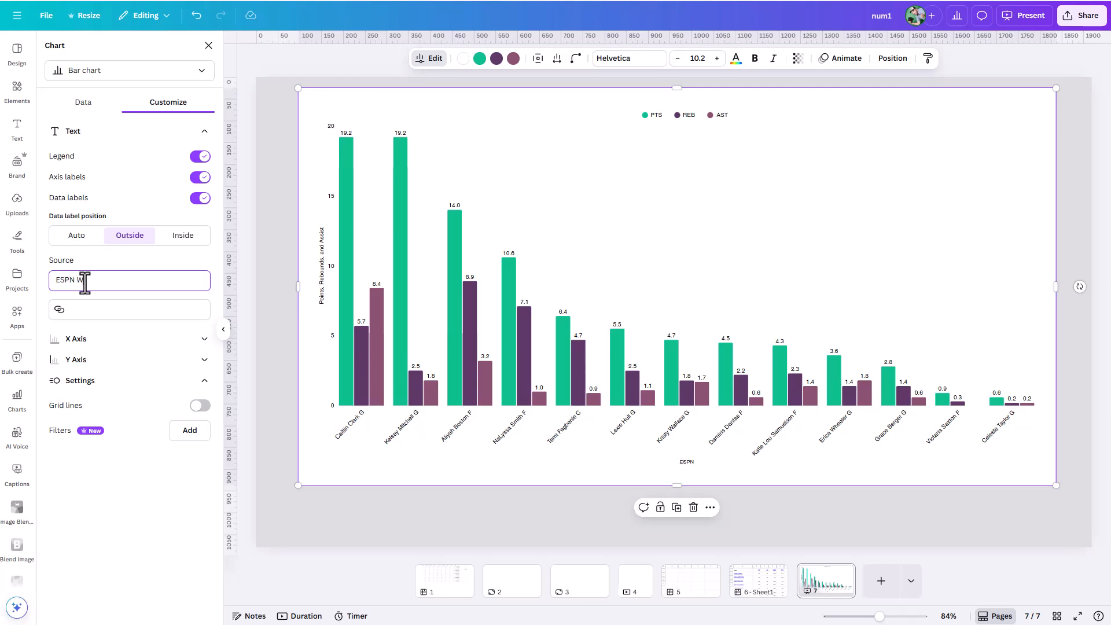
text(NBA STATS)
click(188, 435)
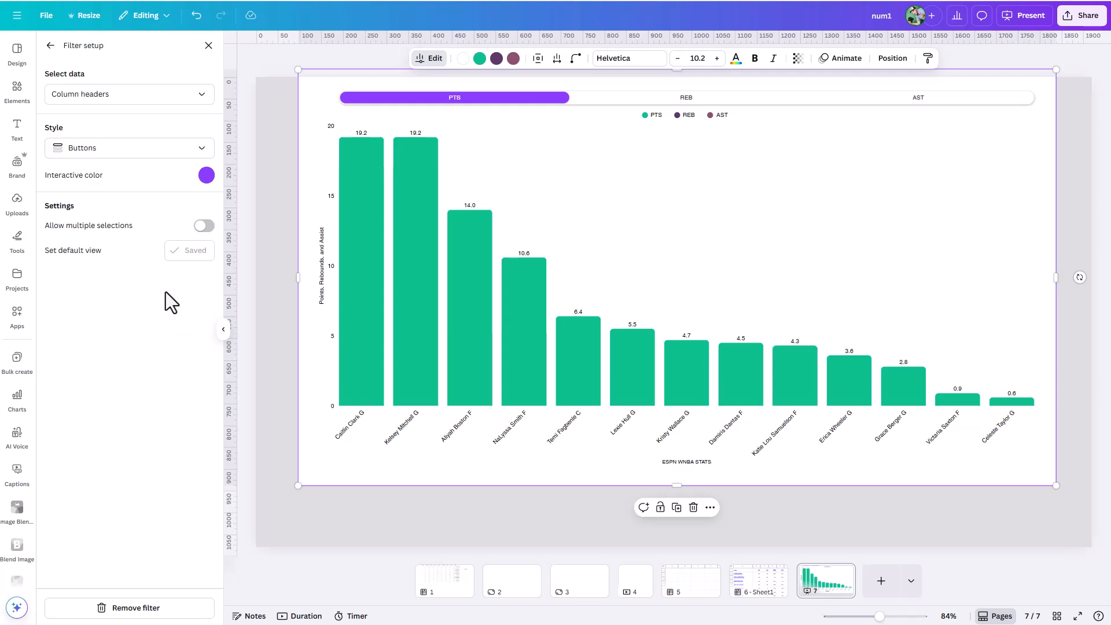
Step: Try the Range slider style for the chart filter and switch back to Buttons
click(186, 152)
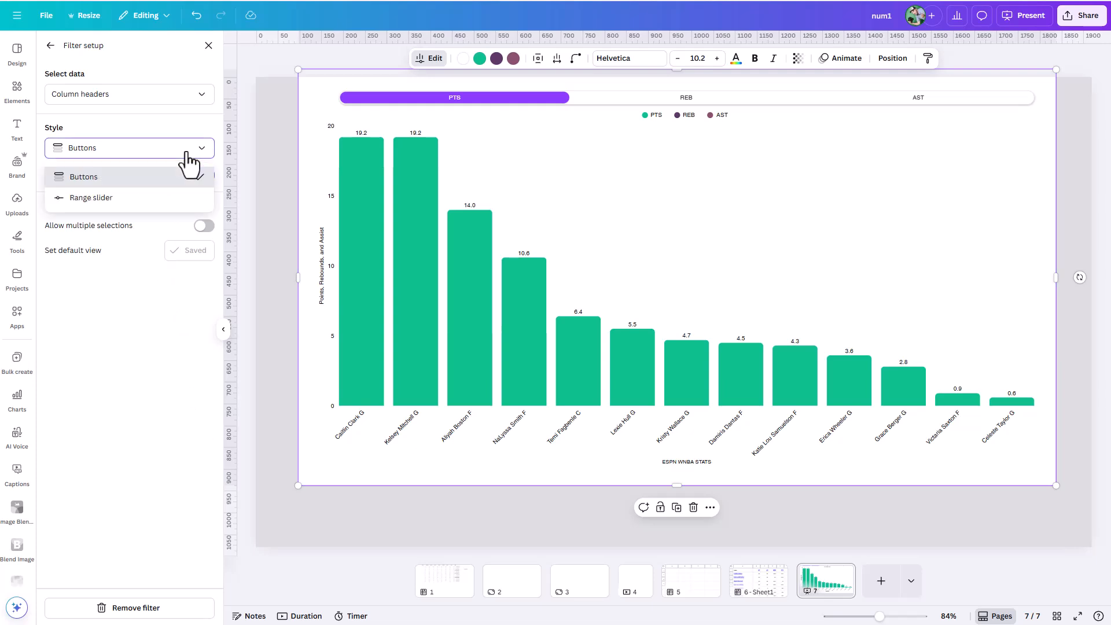
click(155, 198)
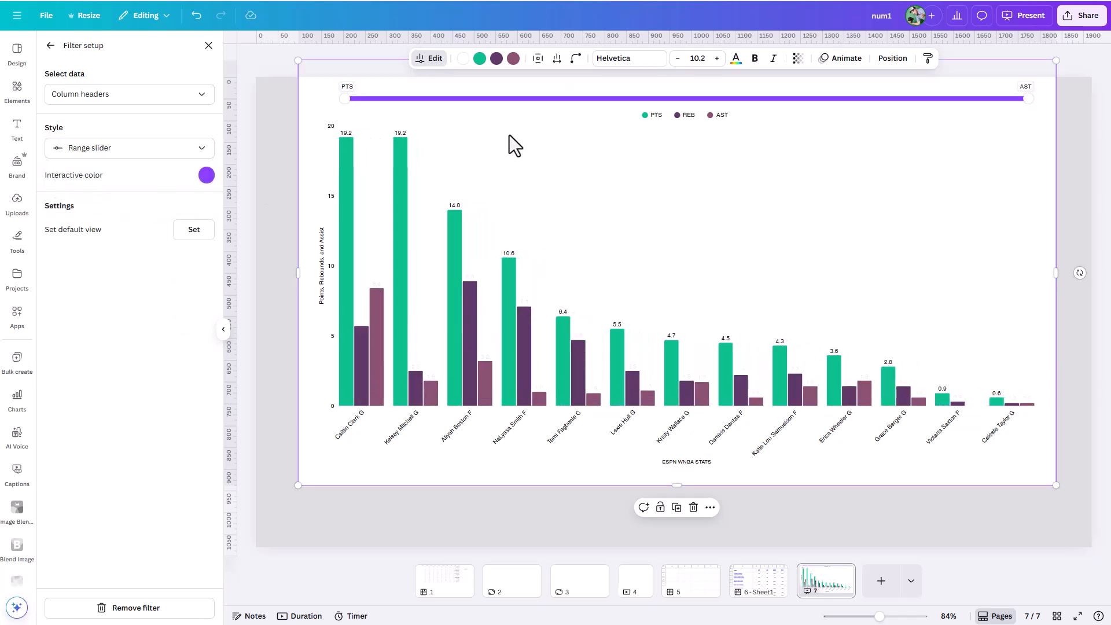
click(200, 151)
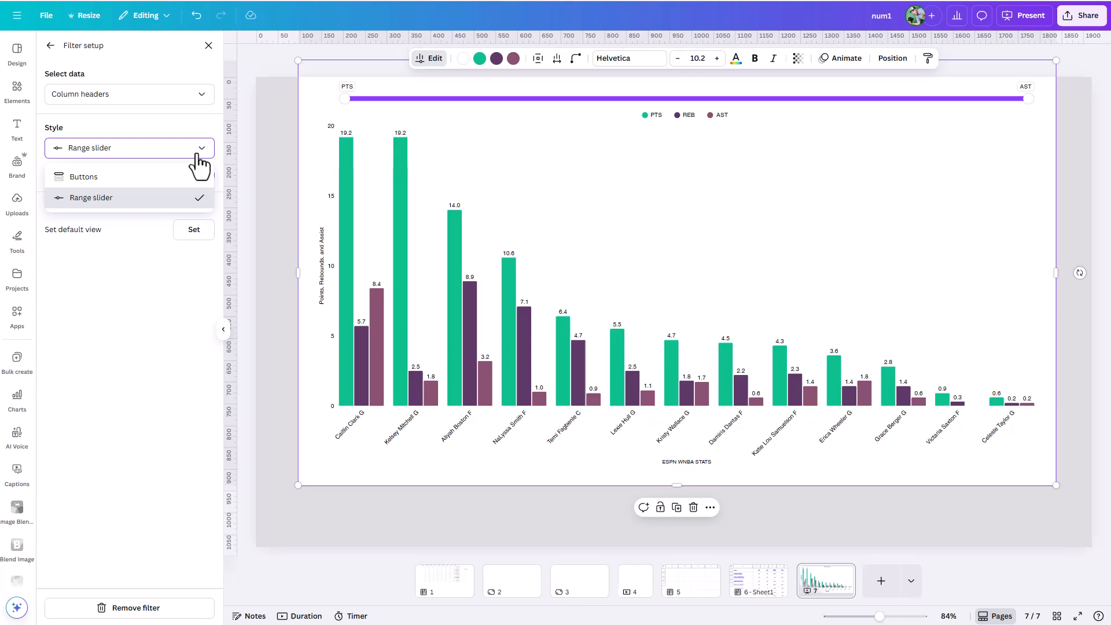
click(131, 177)
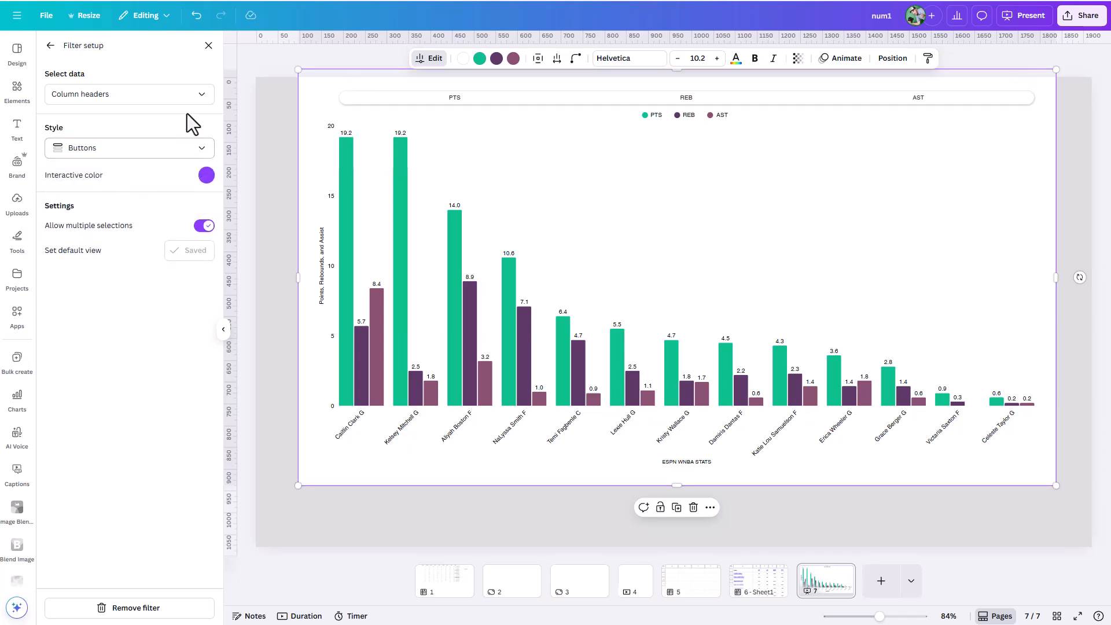
Step: Clear the filter's data selection and choose Column headers for it again
click(118, 103)
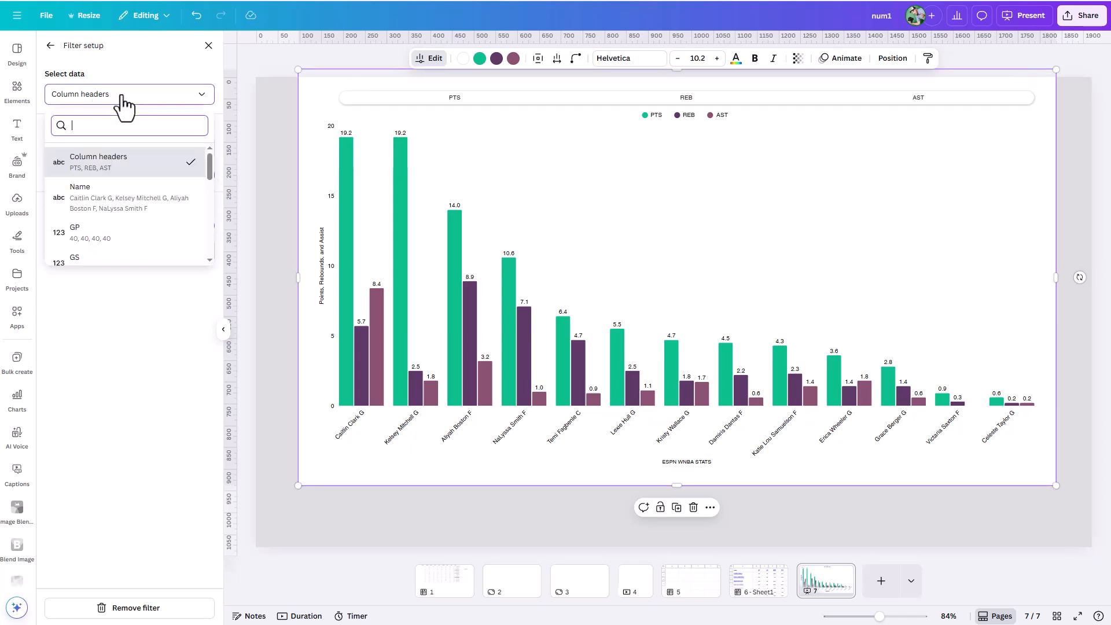
click(149, 159)
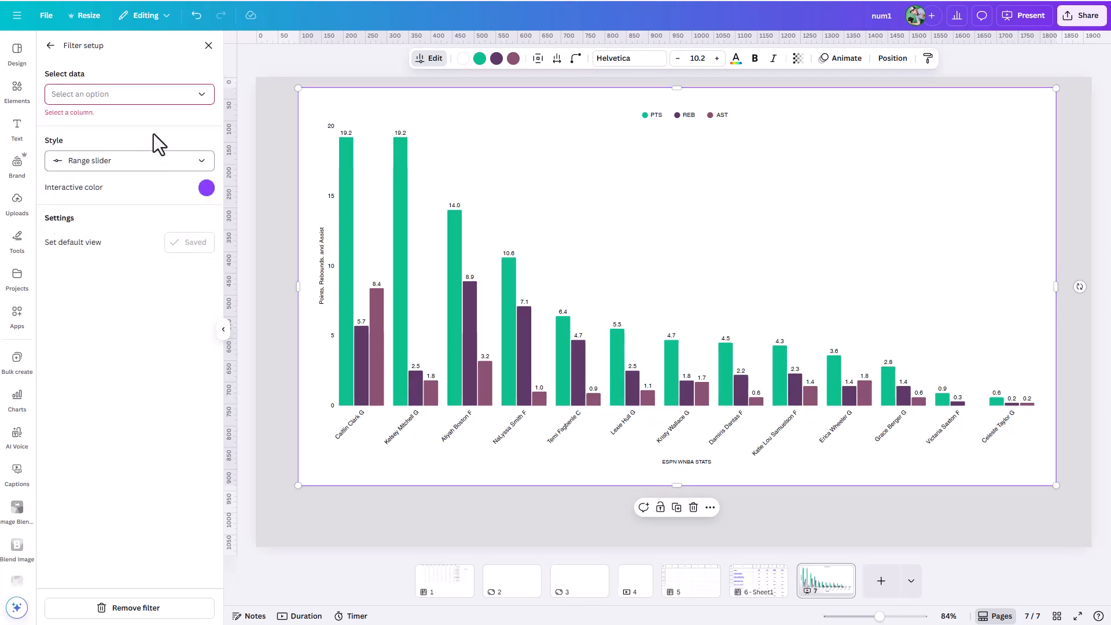
click(175, 99)
click(145, 171)
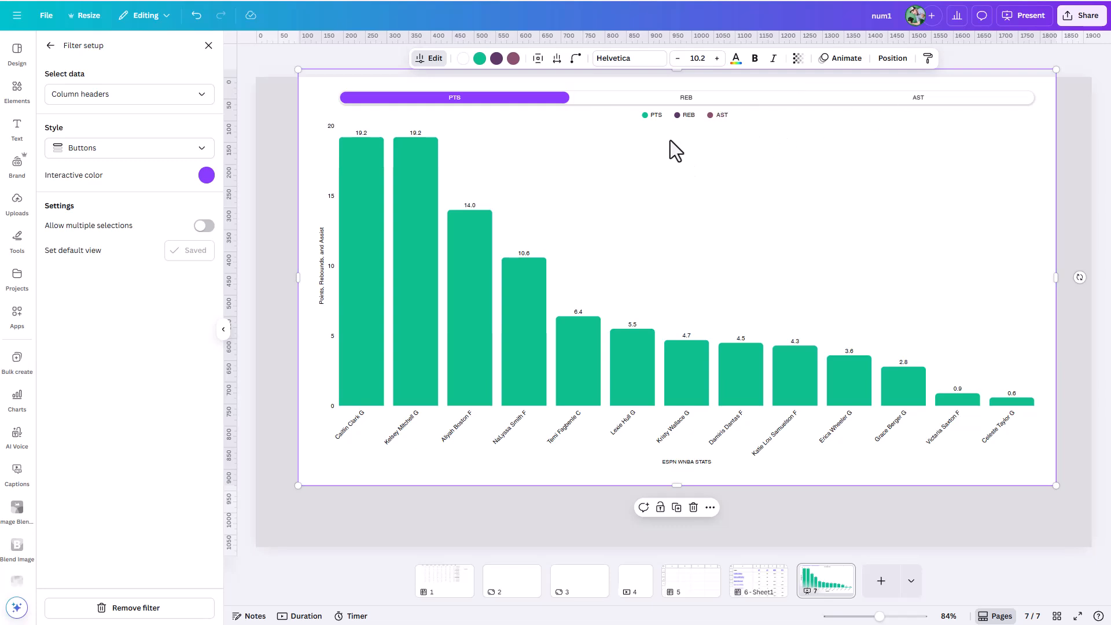
Step: Test the chart's filter by switching the bars between the REB, AST and PTS series
click(636, 99)
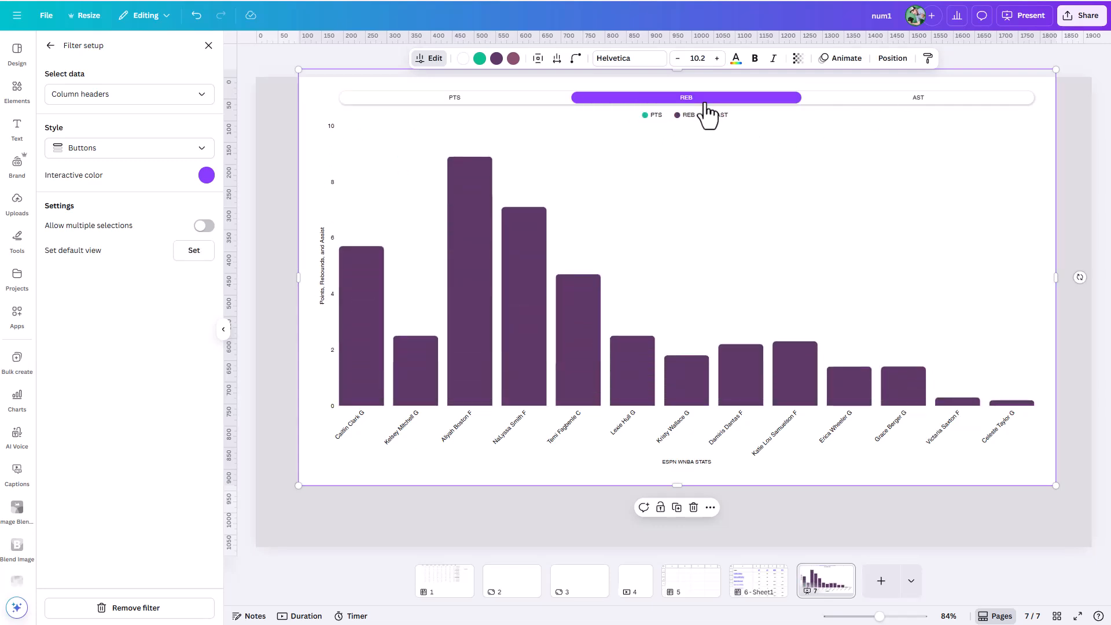
click(873, 101)
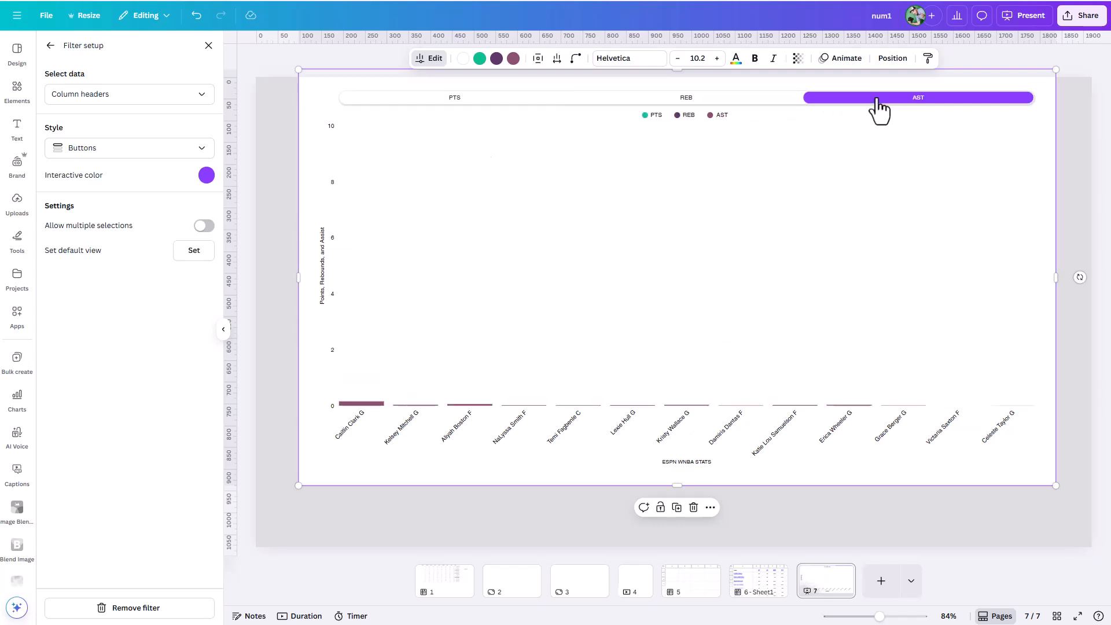
click(509, 100)
click(680, 100)
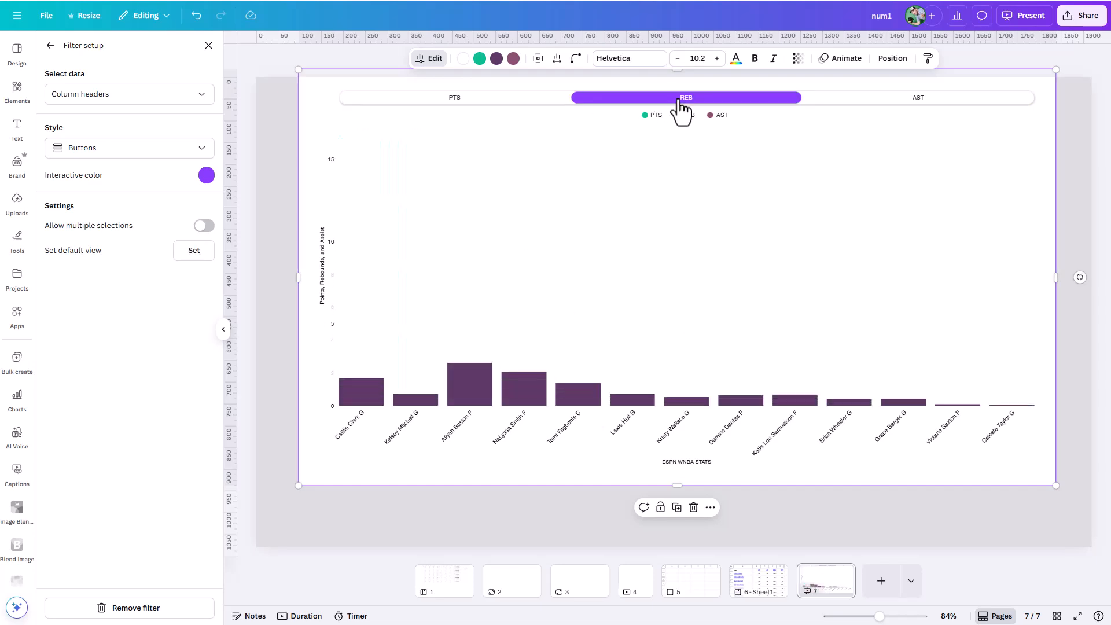
click(900, 102)
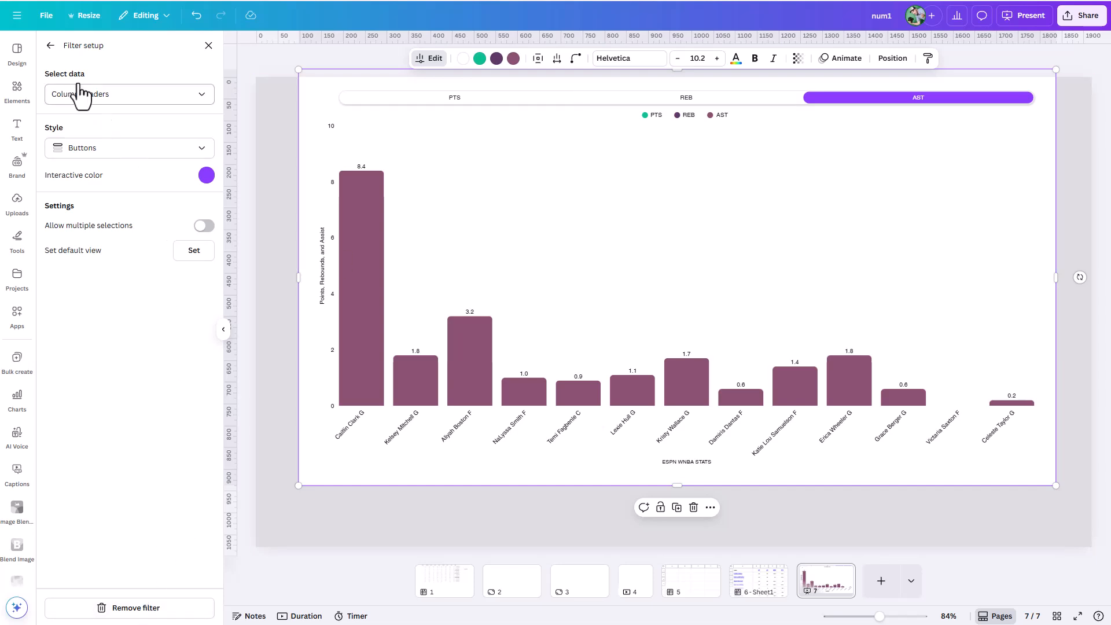
Step: Leave the filter setup and filter the chart to REB and back to PTS
click(51, 45)
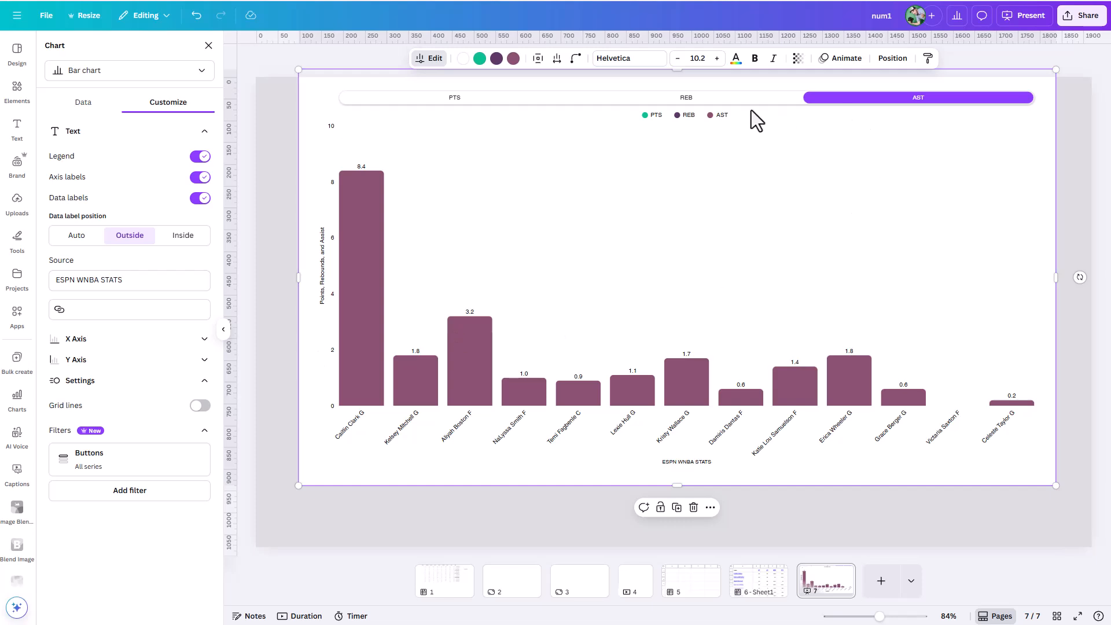
click(723, 100)
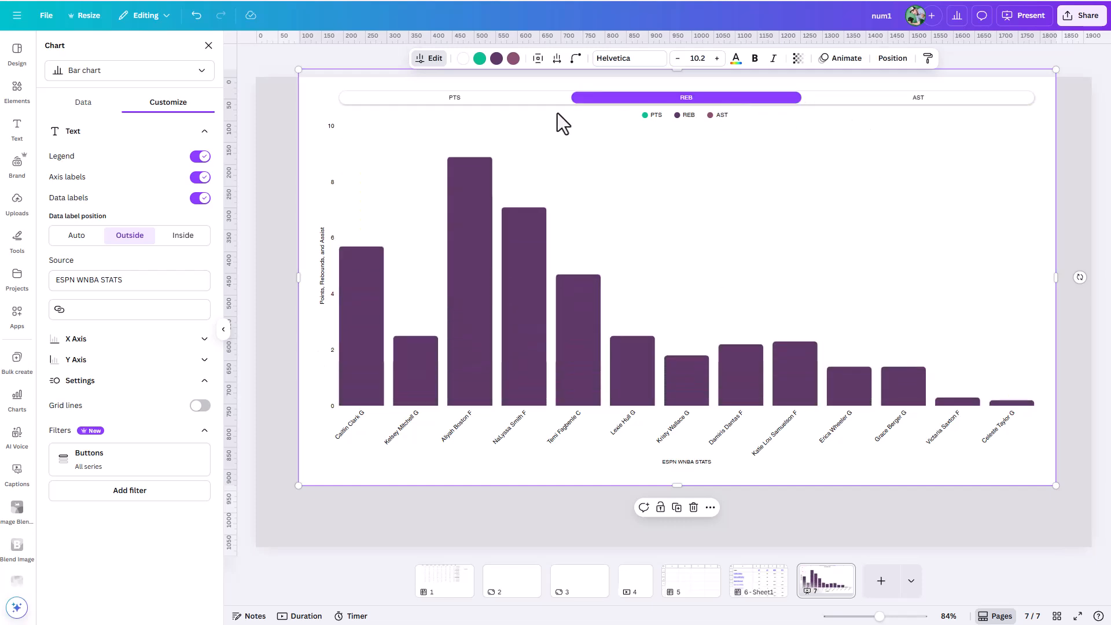
click(491, 103)
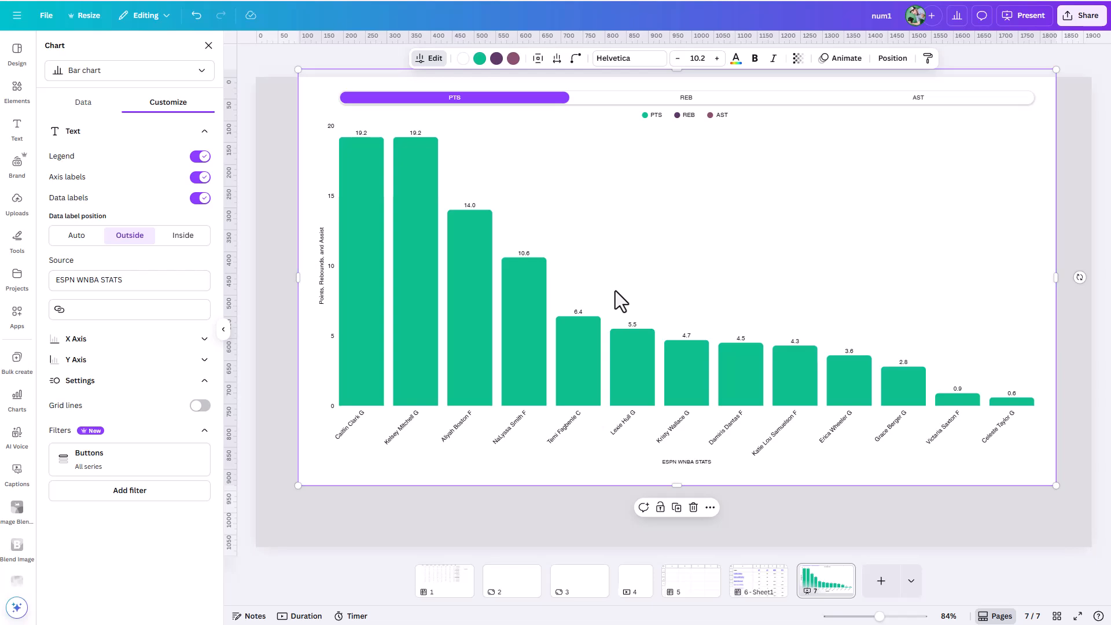
mouse_move(497, 386)
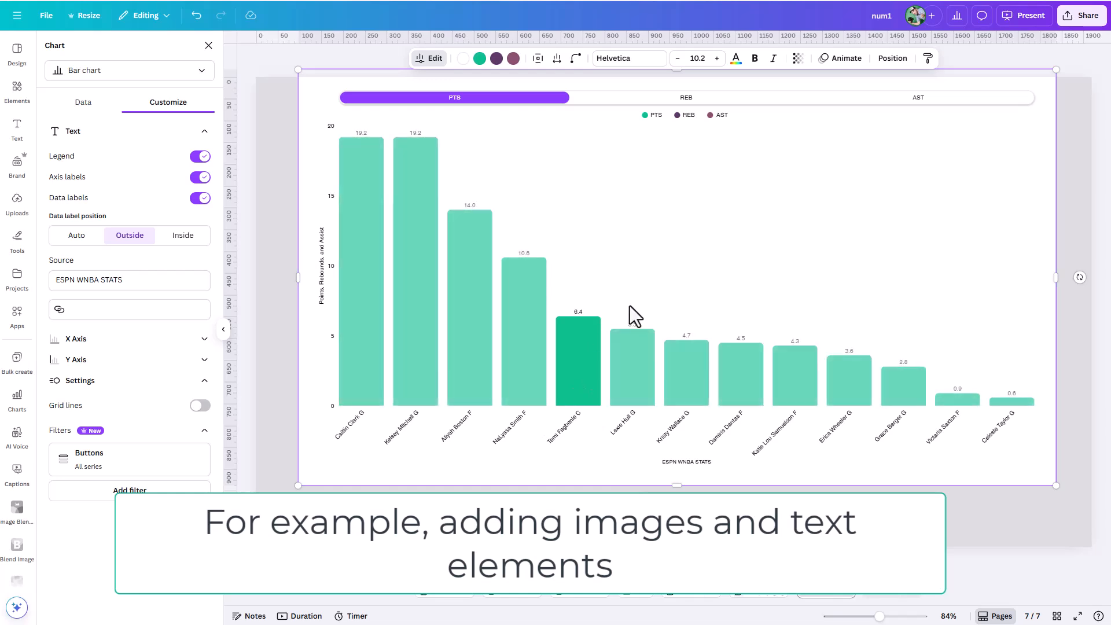
Step: Set the chart's text size to 18
click(717, 58)
click(698, 57)
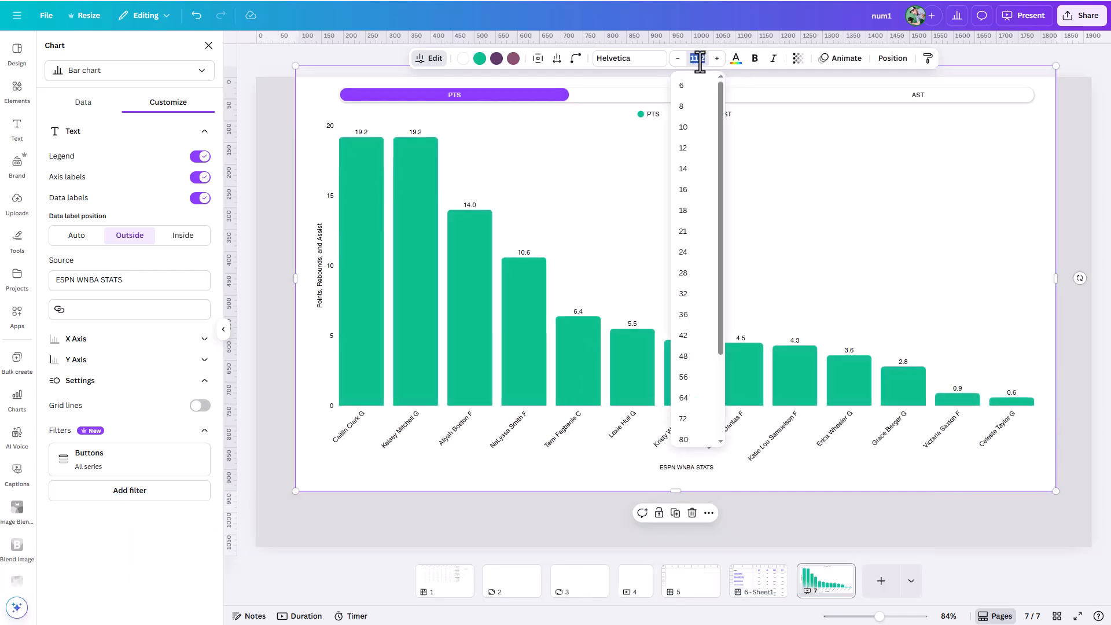
click(686, 211)
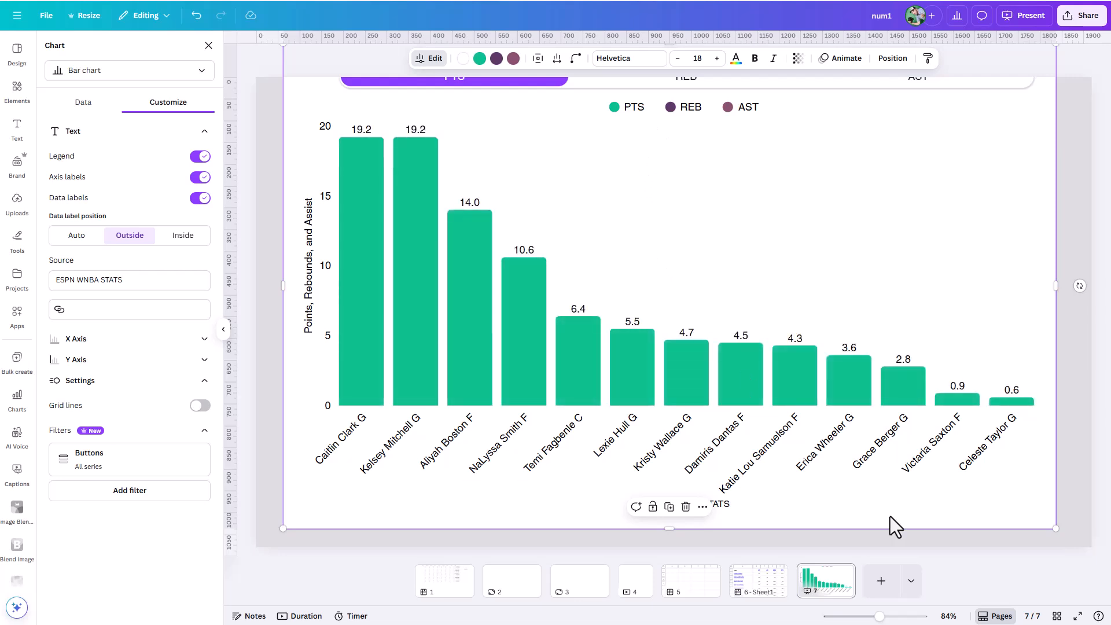
Step: Shrink the bar chart so its text size is 11 and place it fully within the page
click(948, 615)
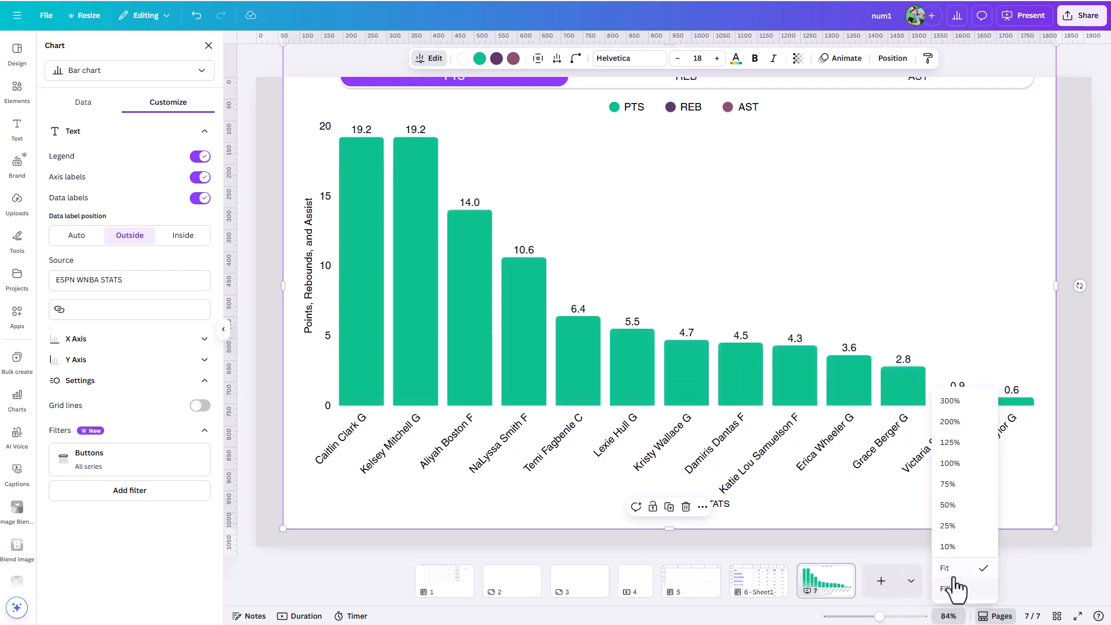
click(955, 580)
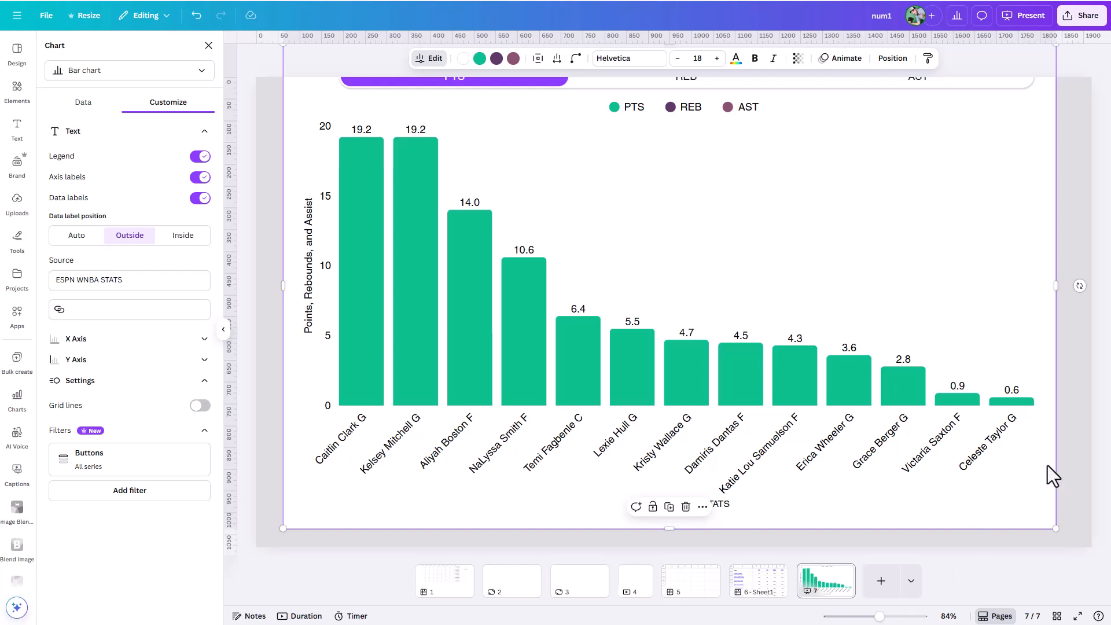
click(1091, 399)
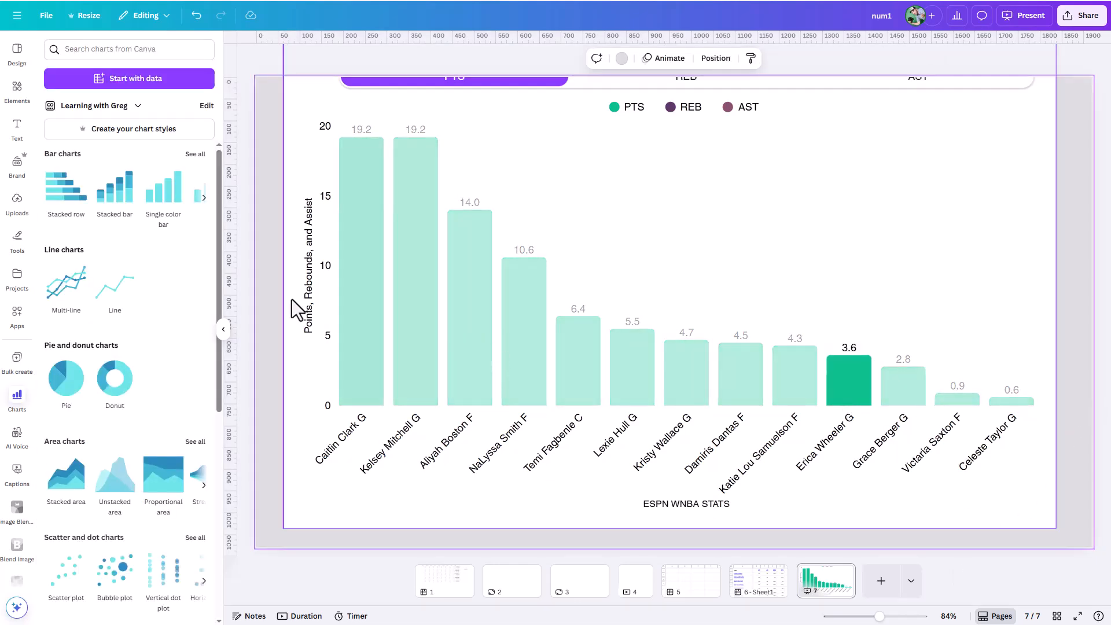
click(826, 317)
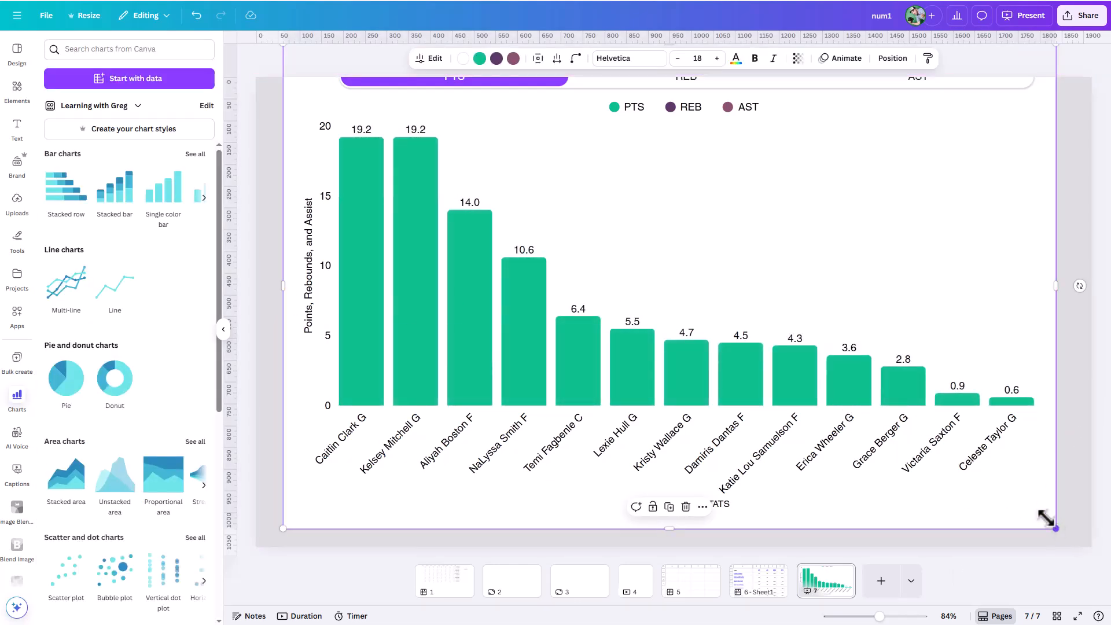
drag(1053, 527, 759, 331)
drag(679, 284, 662, 314)
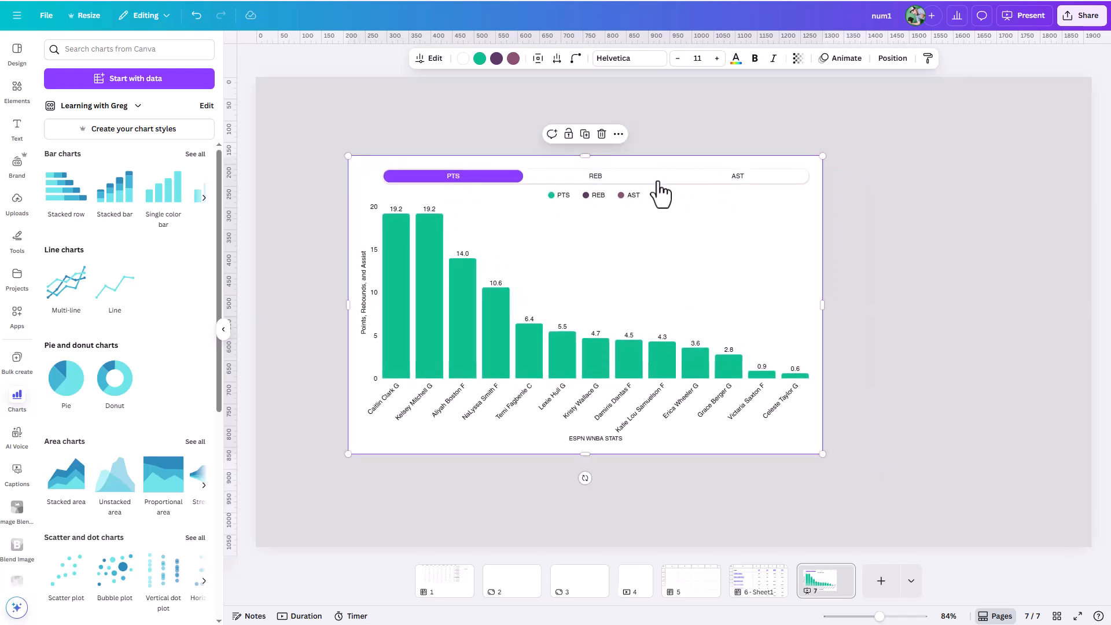
Step: Remove the Buttons filter from the bar chart and shift the chart toward the page's upper-left corner
click(437, 60)
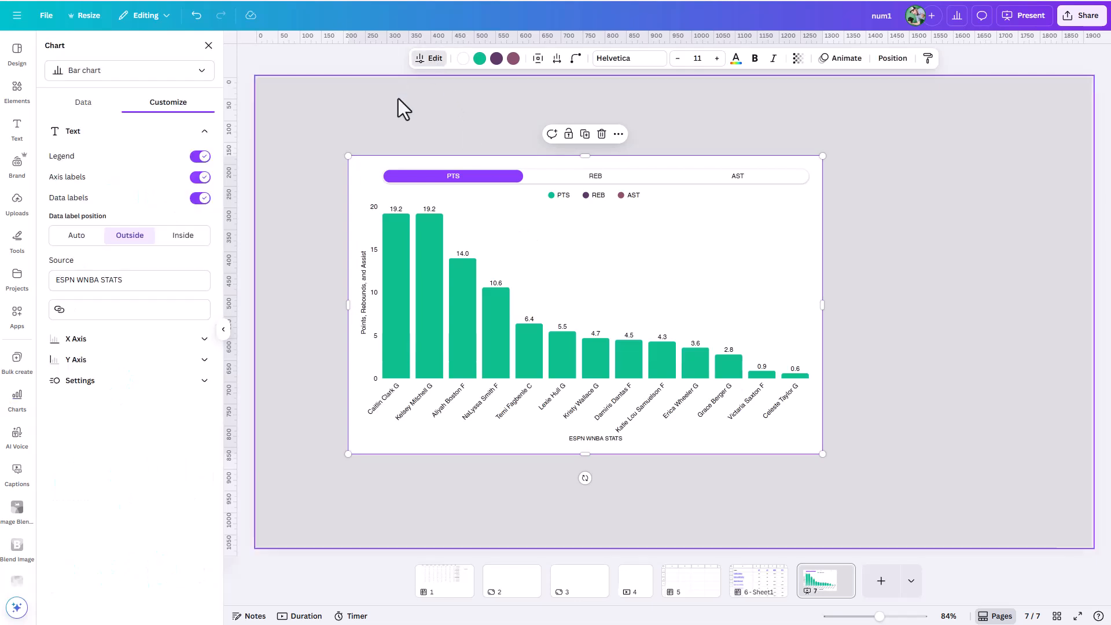
click(185, 382)
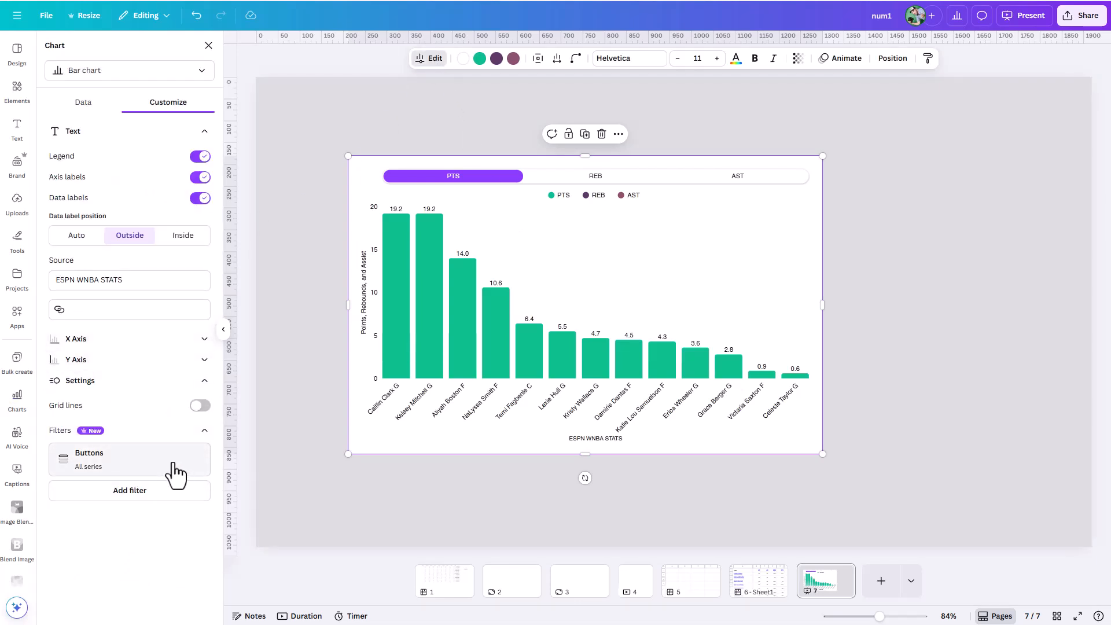
click(176, 474)
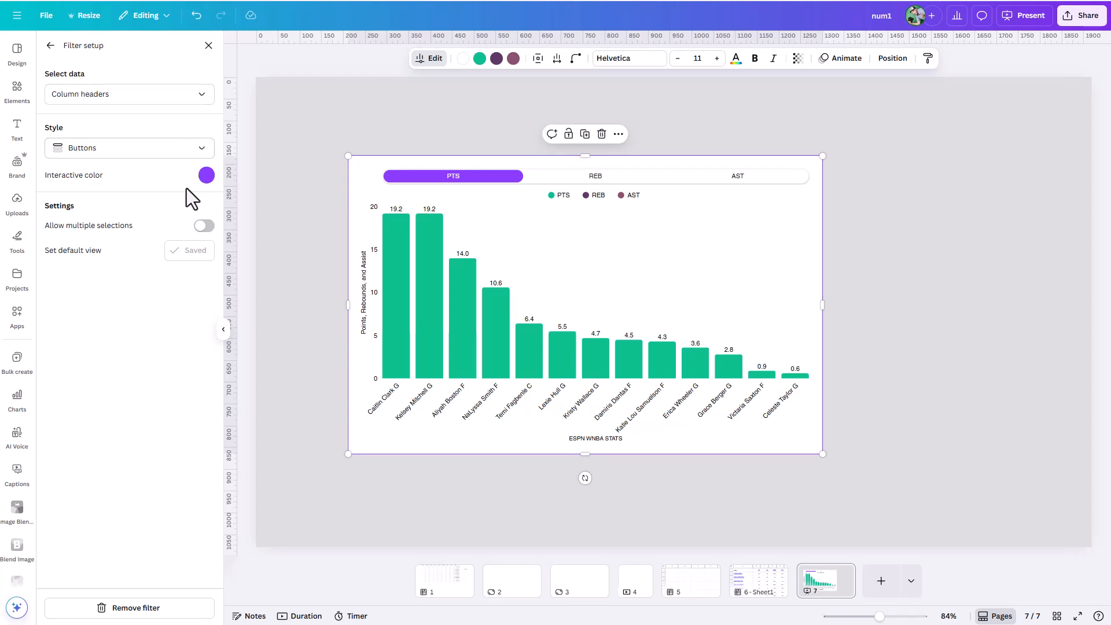
click(148, 607)
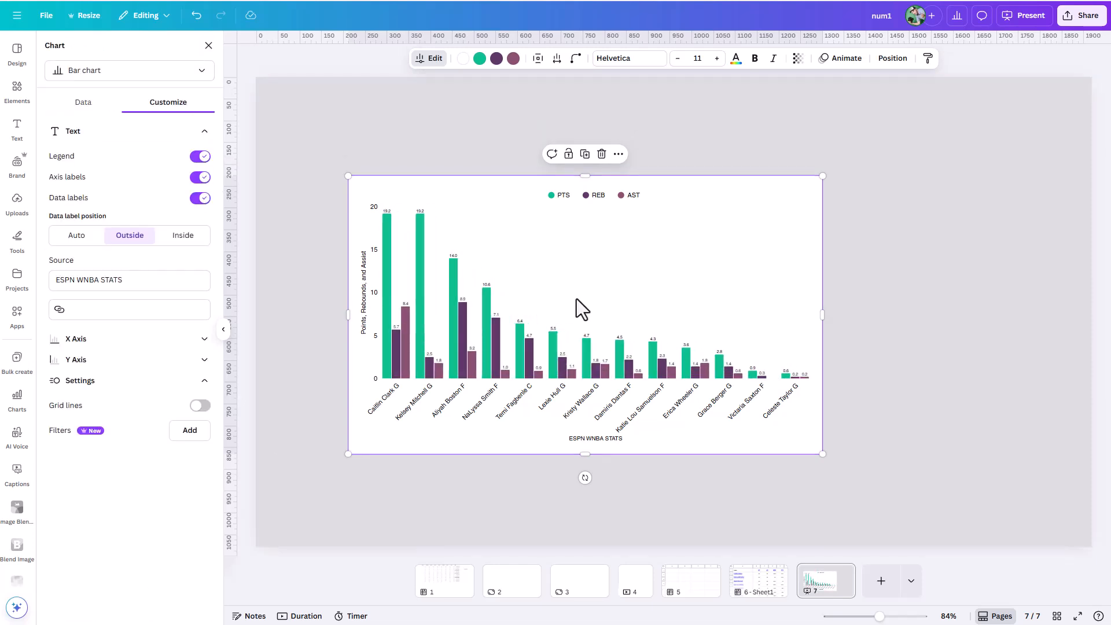
drag(709, 338, 664, 291)
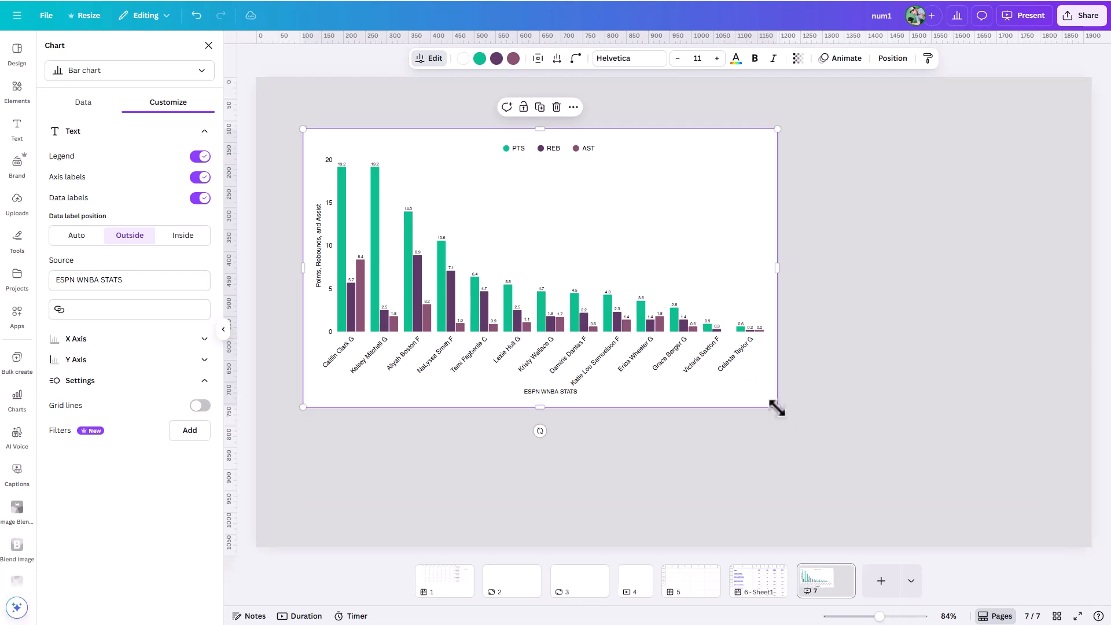
Step: Set the page's background color to solid white
click(836, 103)
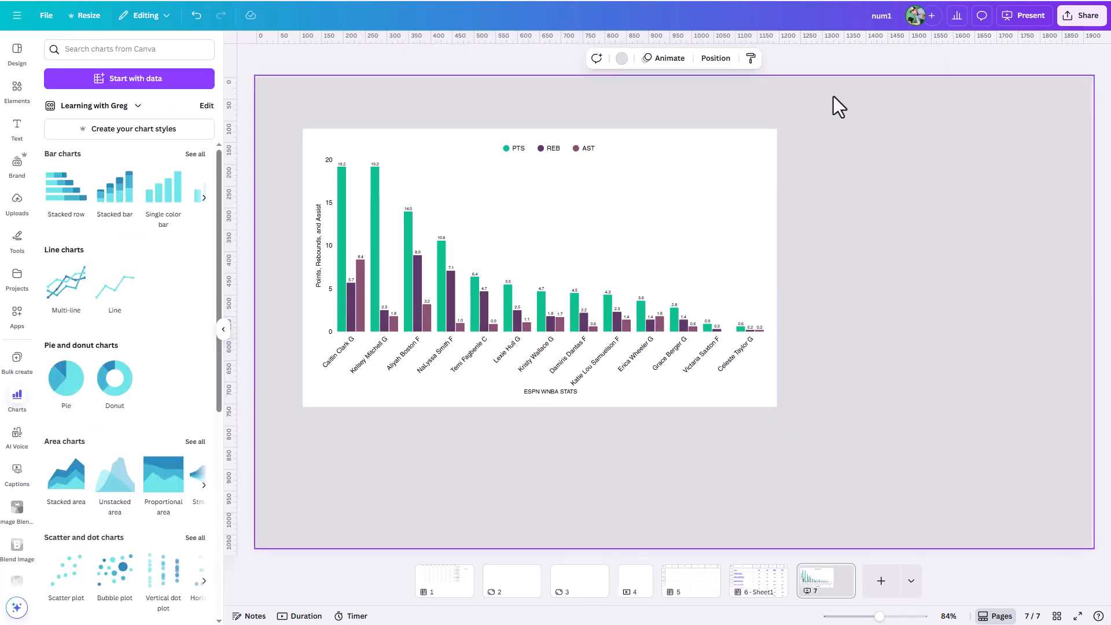
click(620, 58)
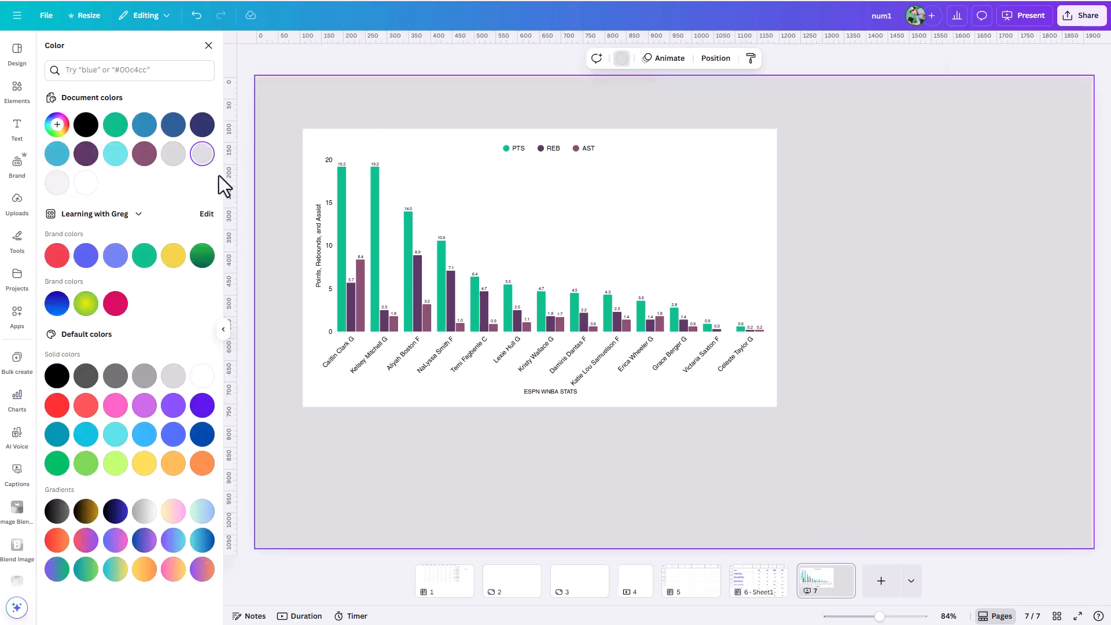
click(202, 376)
Step: Enlarge the bar chart to text size 16.8 and position it over most of the page, leaving room above it
drag(460, 320, 459, 292)
drag(757, 389, 1039, 480)
drag(759, 429, 807, 438)
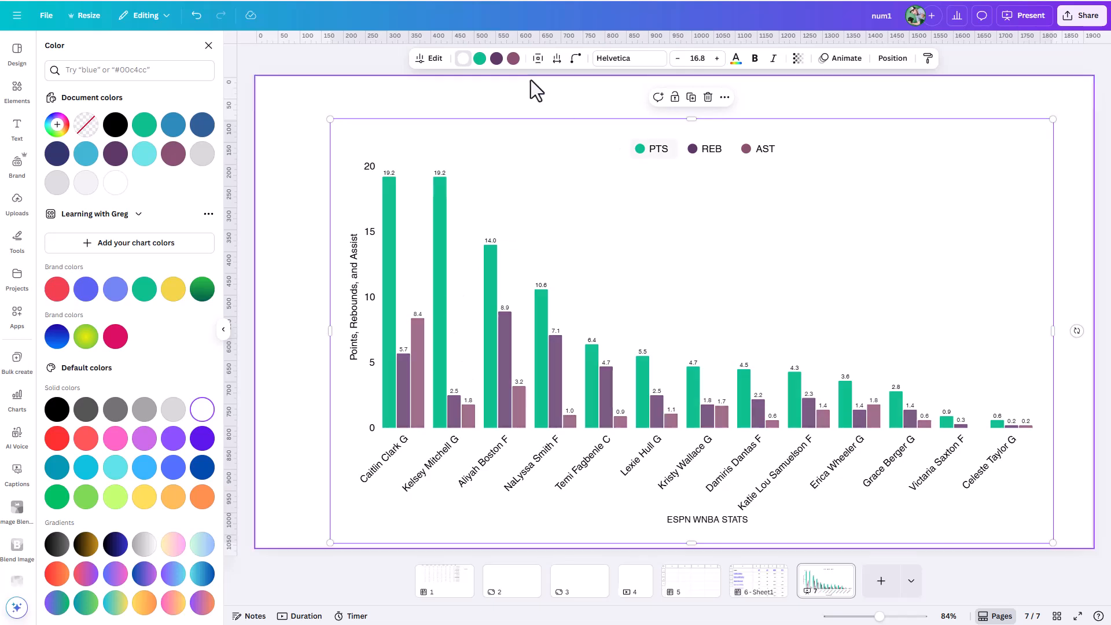
Step: Add a Heading text box and move it to the top of the page above the chart's legend
click(16, 128)
click(72, 161)
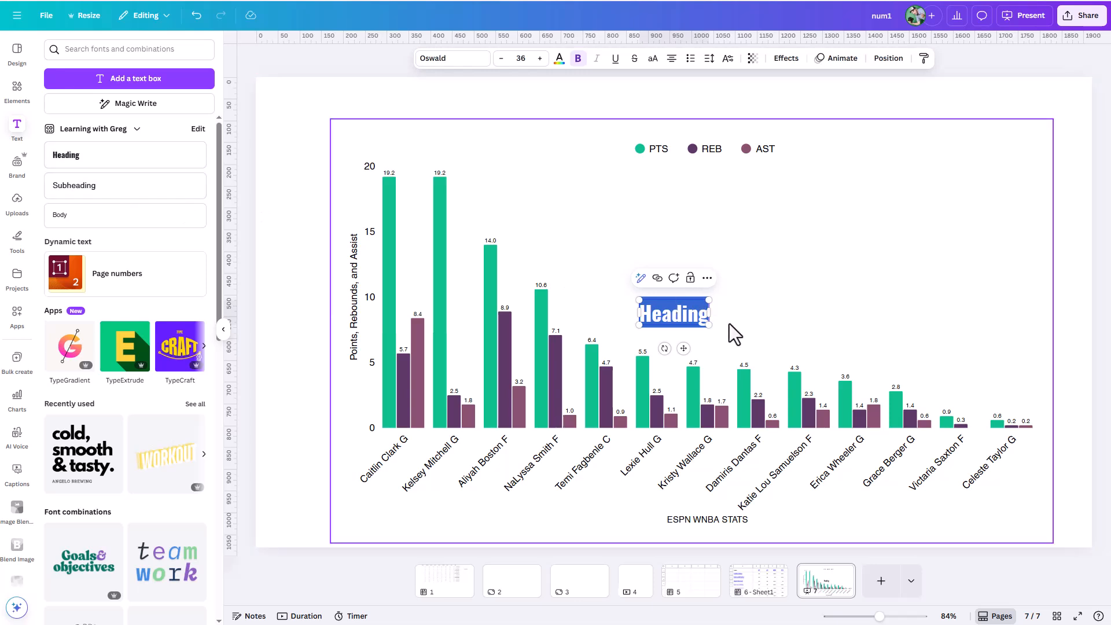
click(672, 344)
click(683, 322)
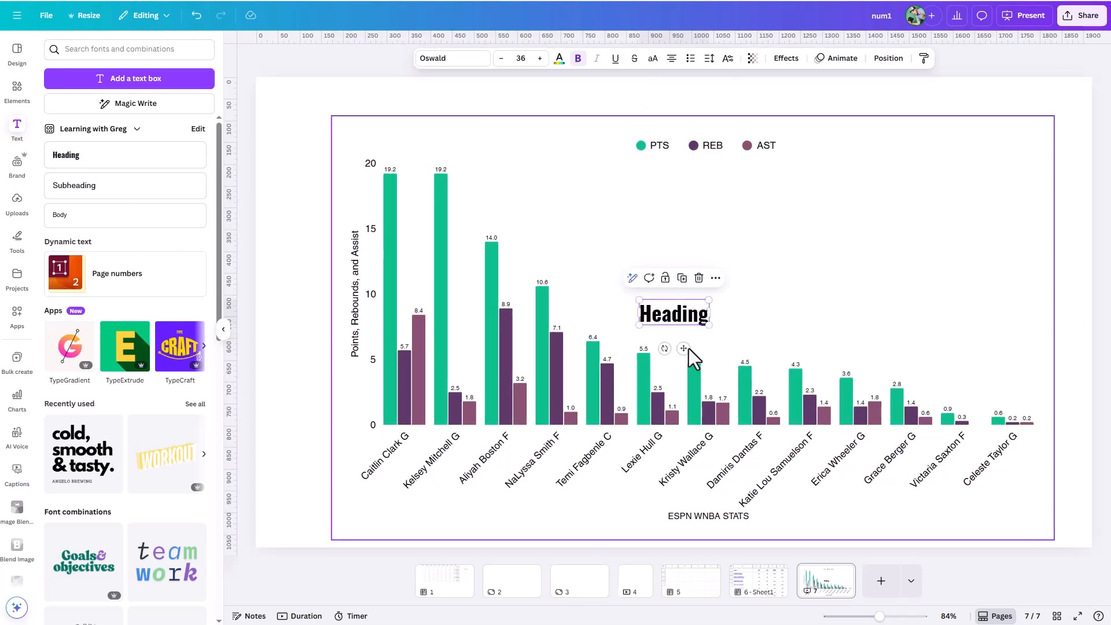
drag(679, 327, 654, 142)
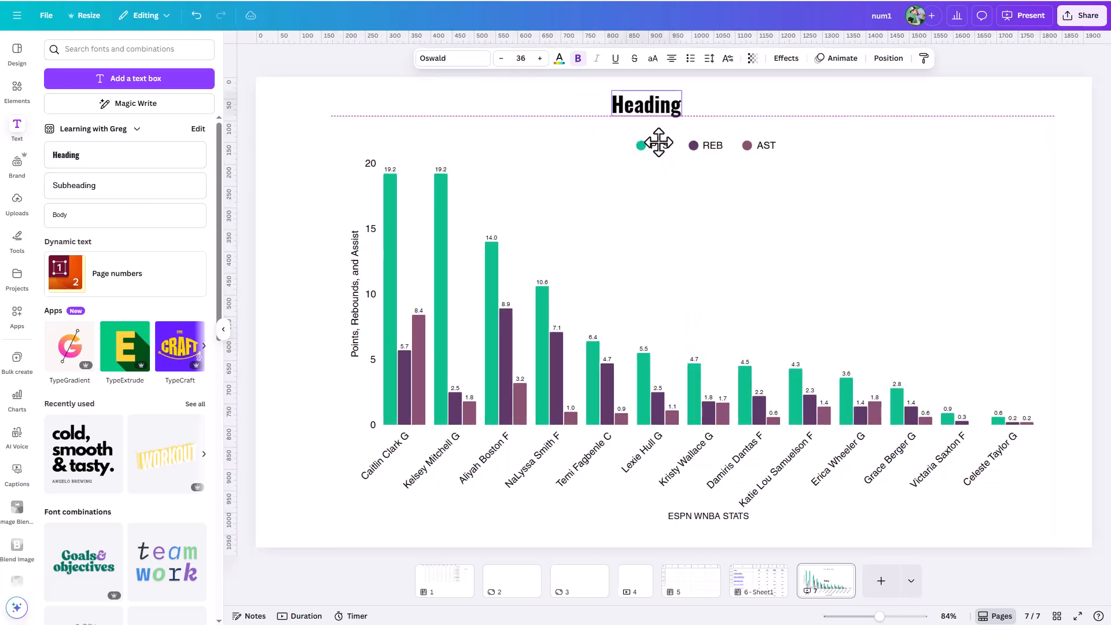
Step: Replace the heading's text with "2024 INDIANA FEVER STATS"
double_click(645, 102)
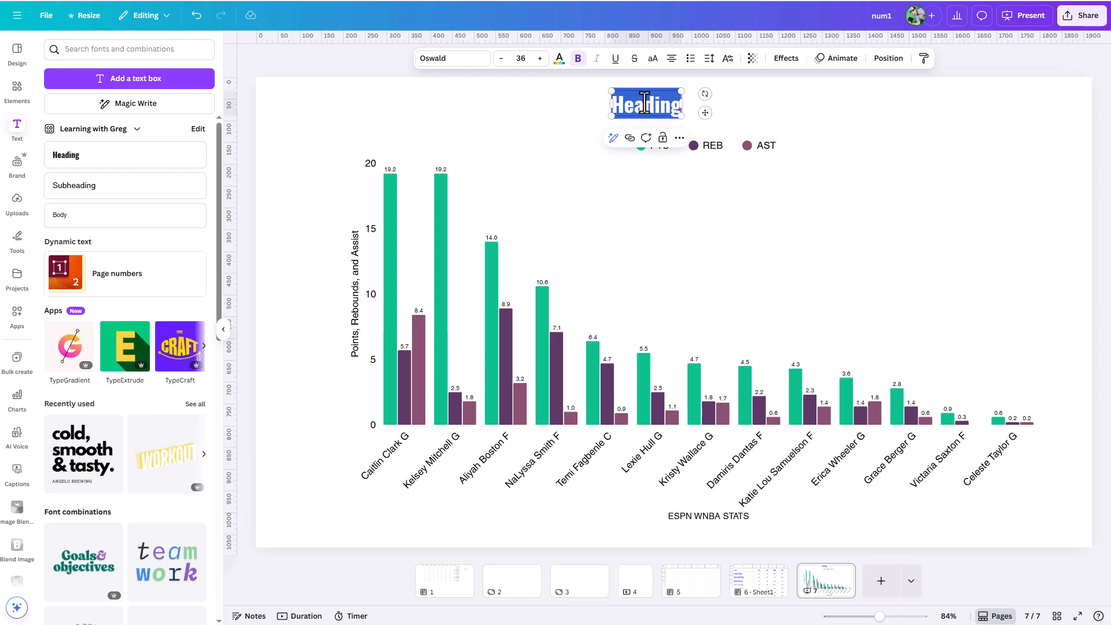
text(2024)
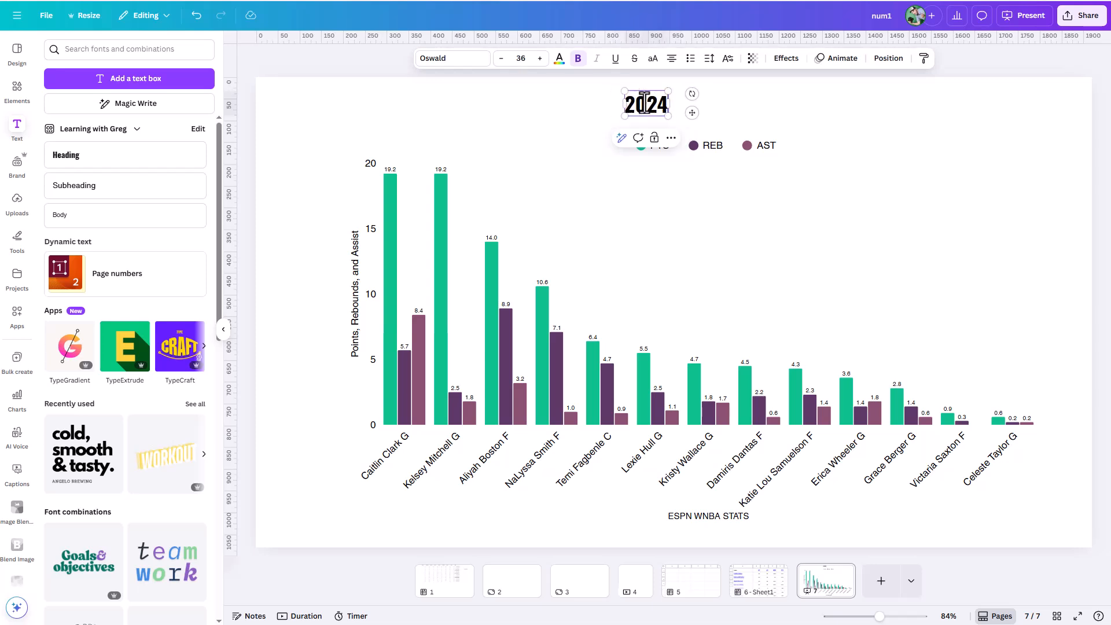
text( IN)
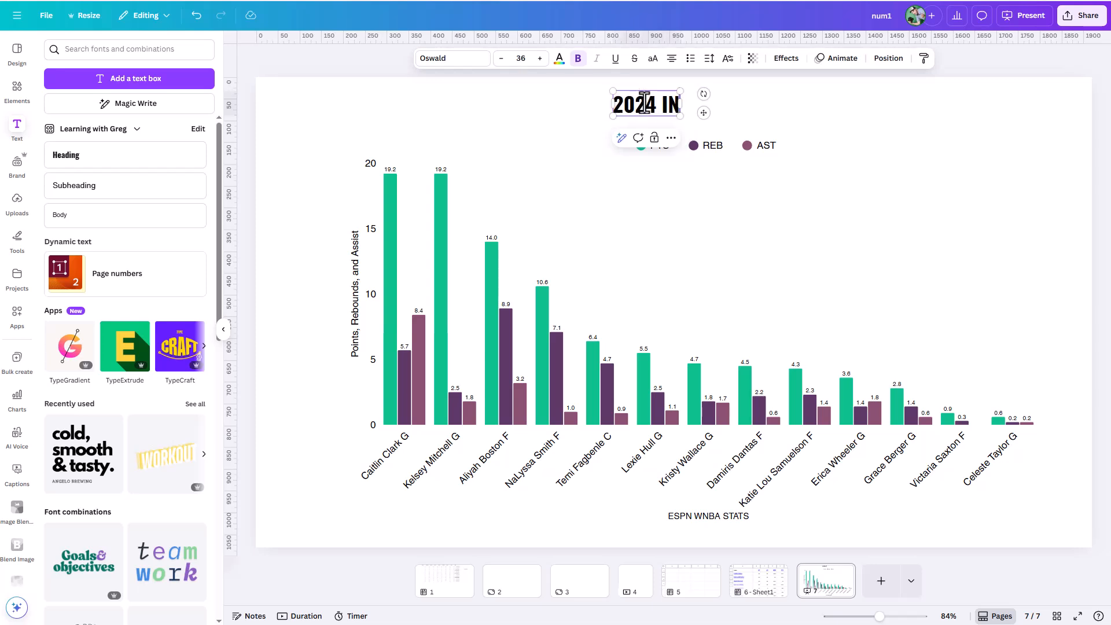
text(DI)
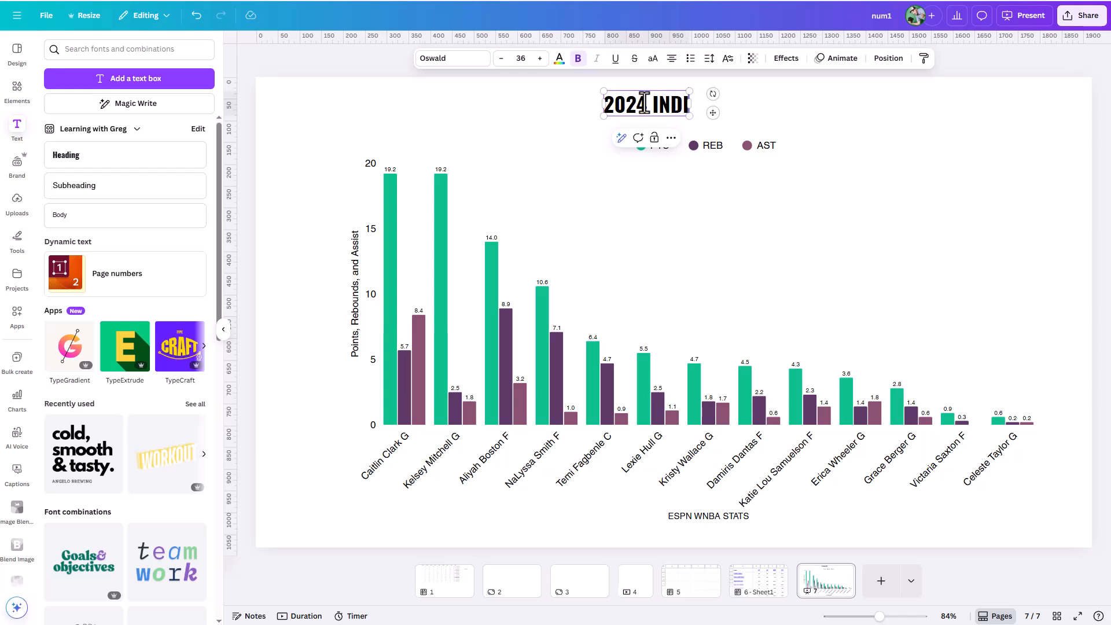
text(ANA FE)
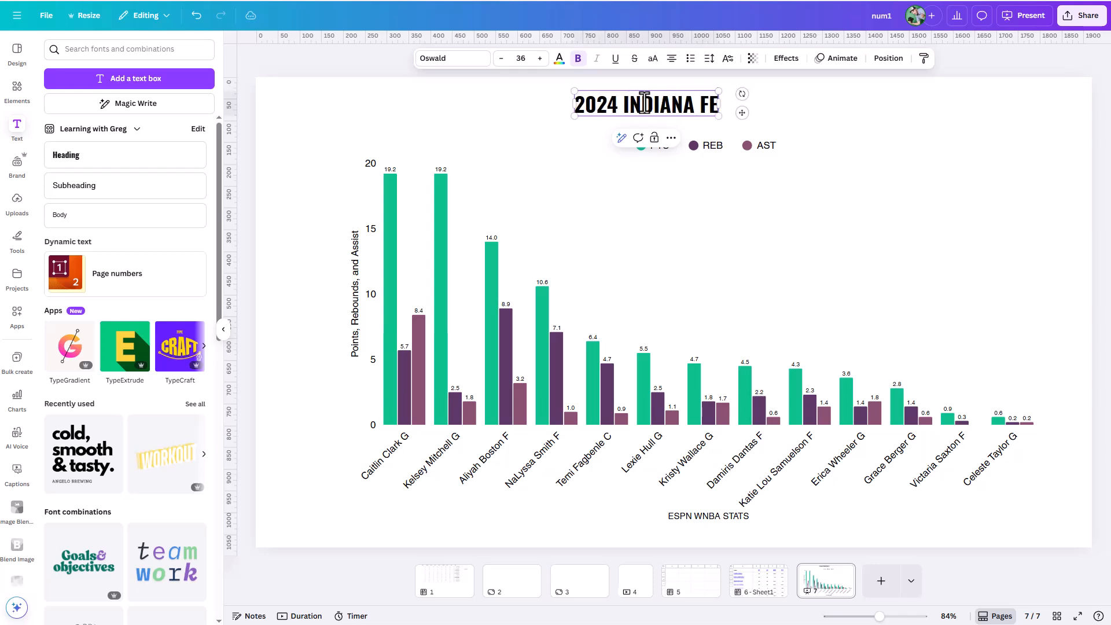
text(VER STATS)
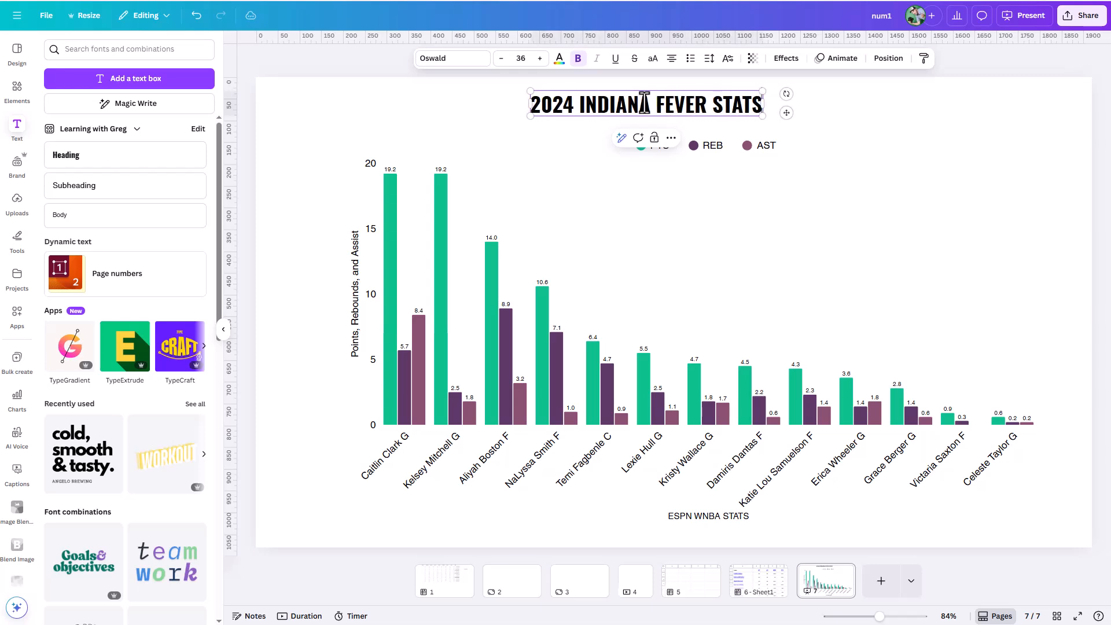
click(295, 108)
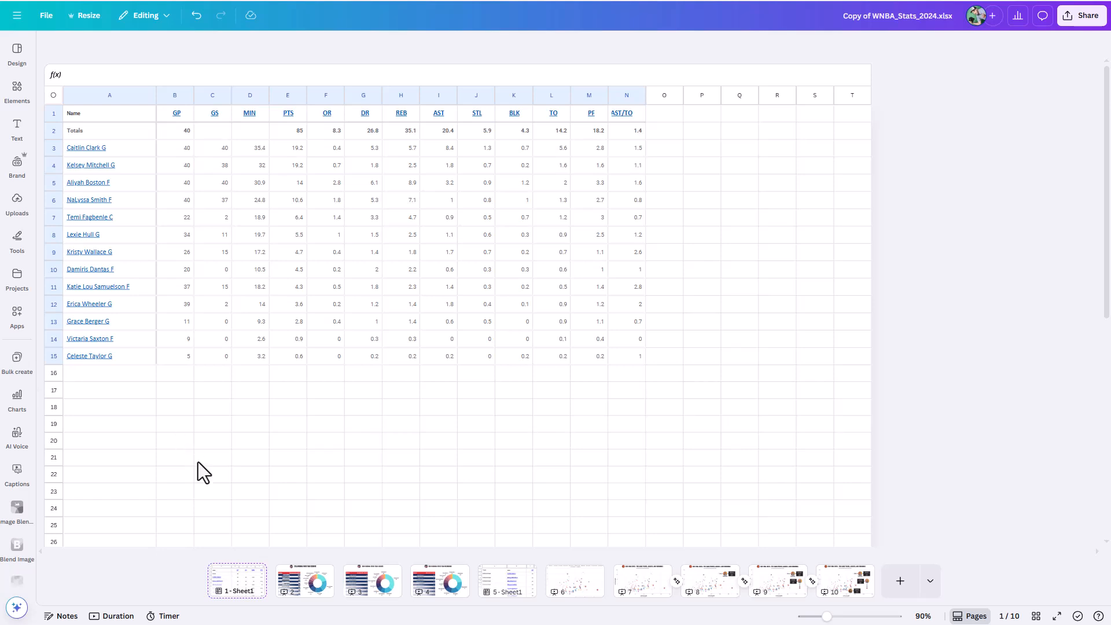
Step: Look at the Name and Points Per Game table on page 2 of the WNBA stats design, then return to Sheet1
click(290, 586)
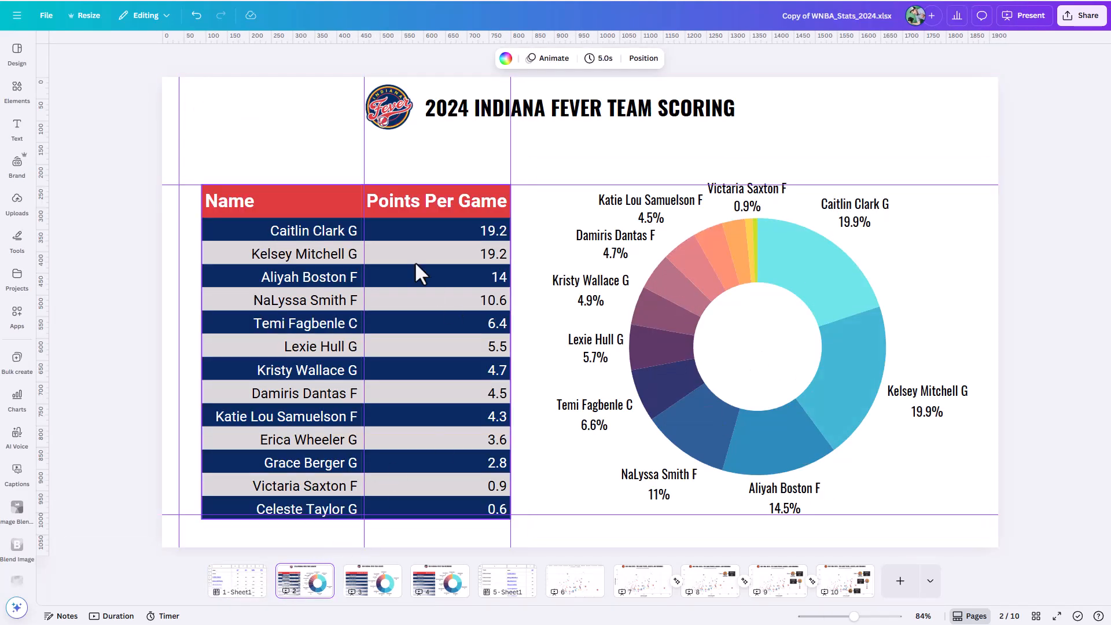
click(286, 200)
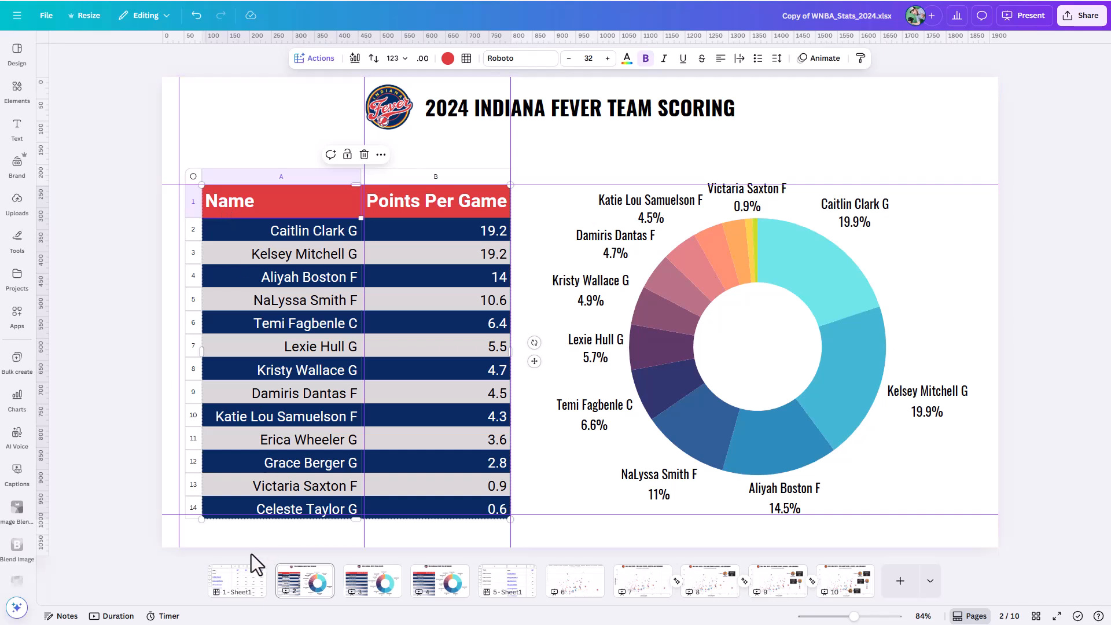
click(254, 585)
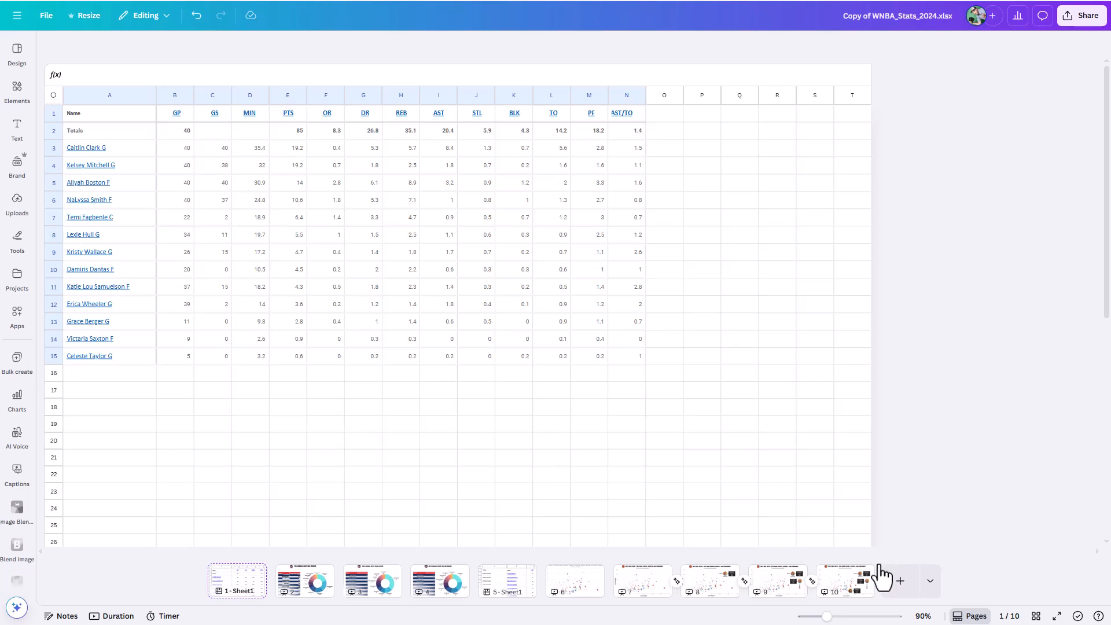
Step: Add a blank Sheet page to the end of the design and go back to Sheet1
click(932, 586)
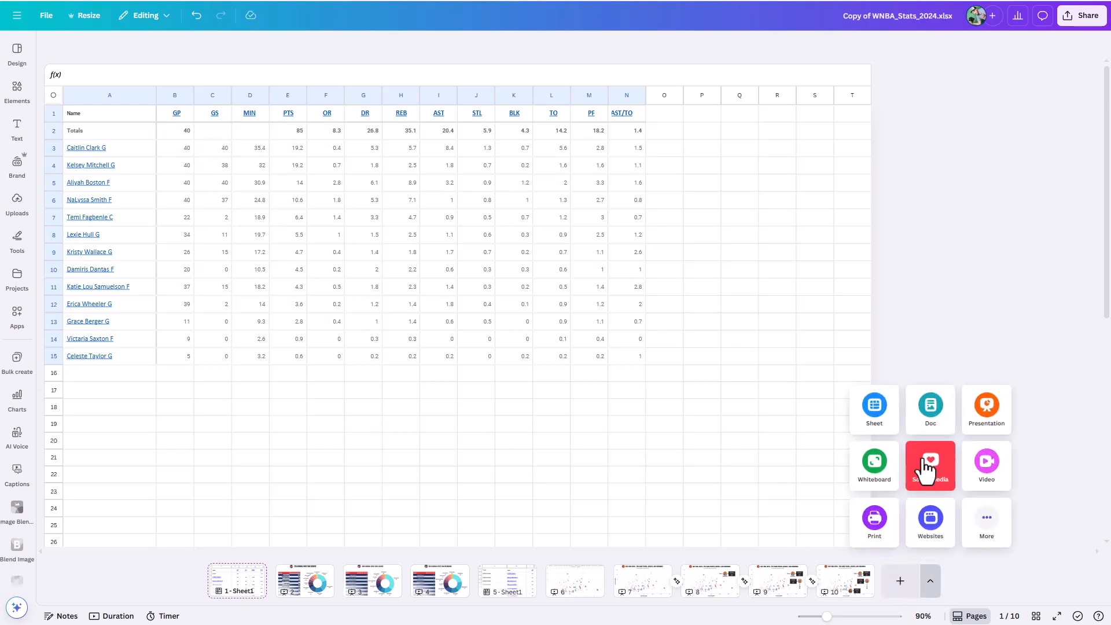
click(871, 427)
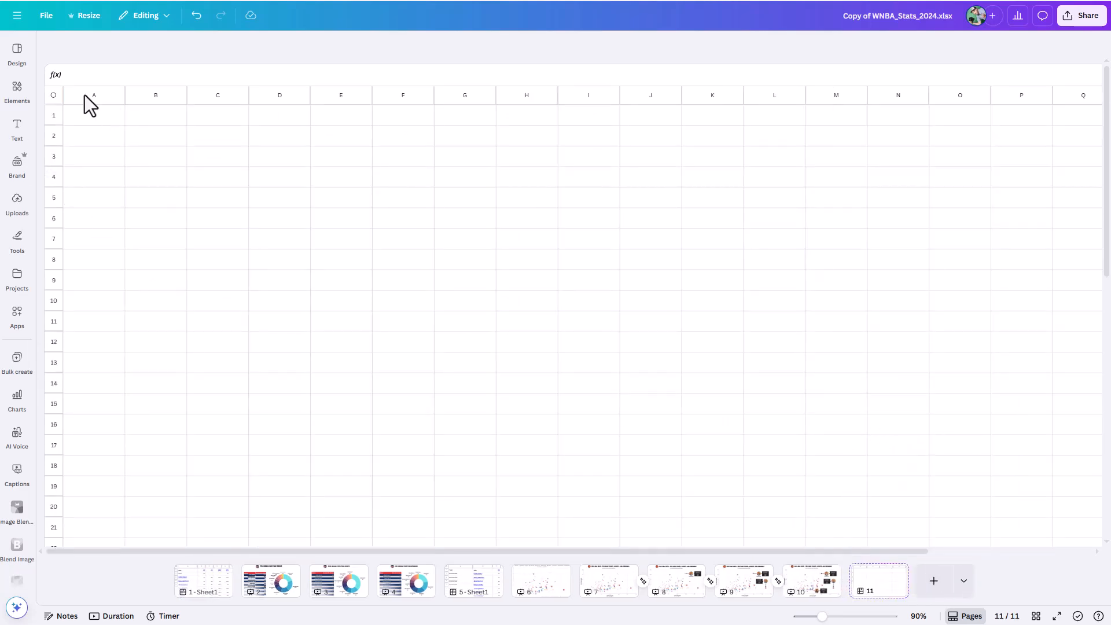
click(206, 594)
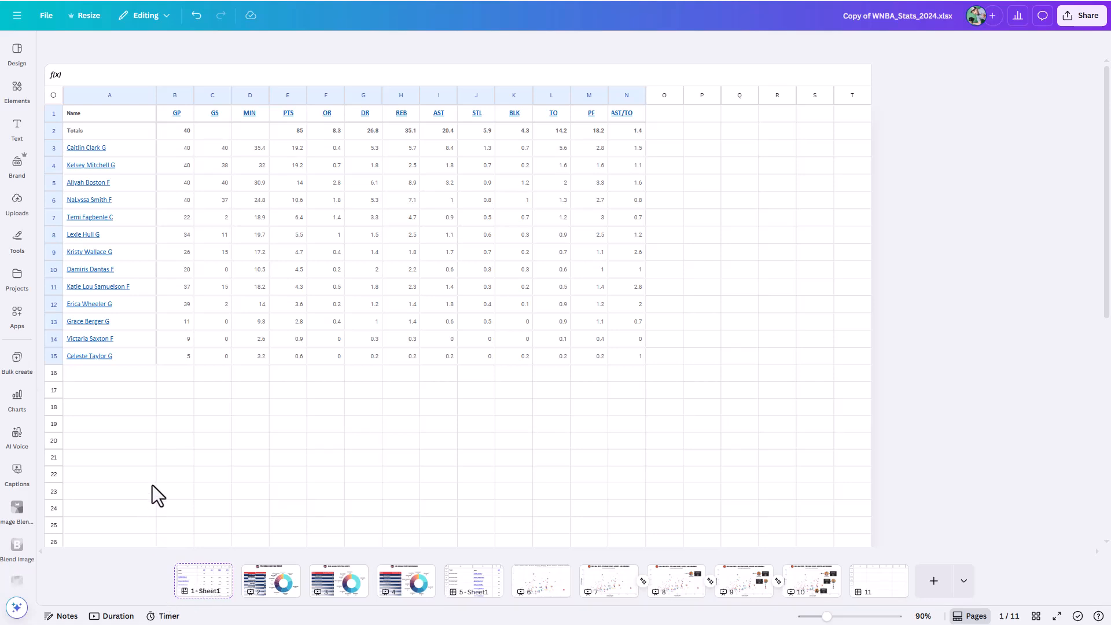
Step: Search the elements library for "SHEET" and view the results with the team scoring presentation page open
click(18, 101)
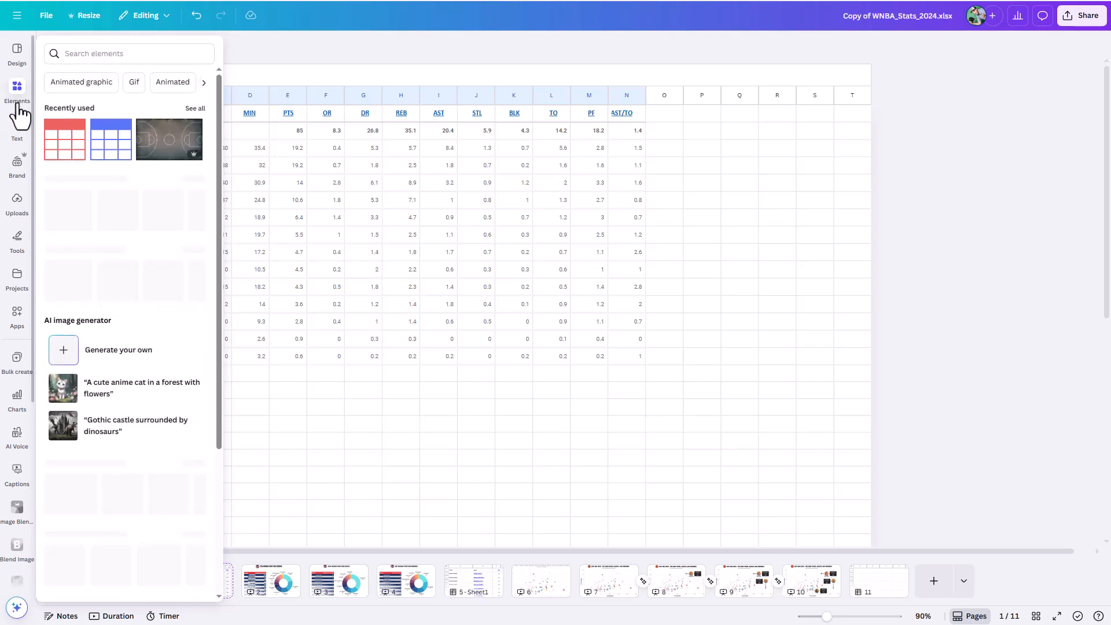
click(20, 106)
click(28, 106)
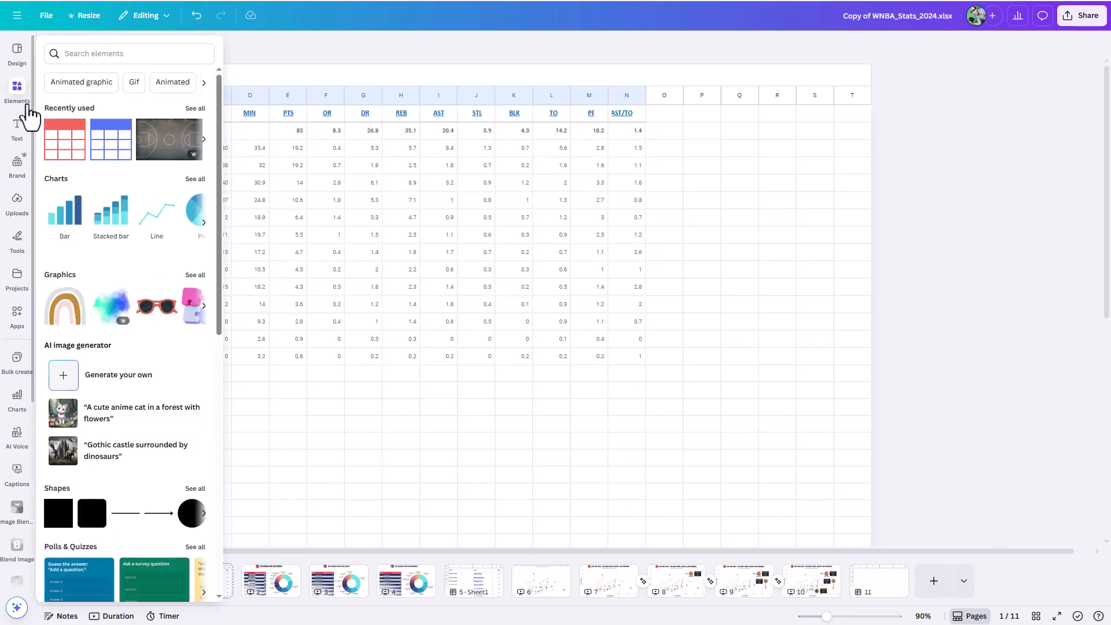
click(85, 54)
text(SH)
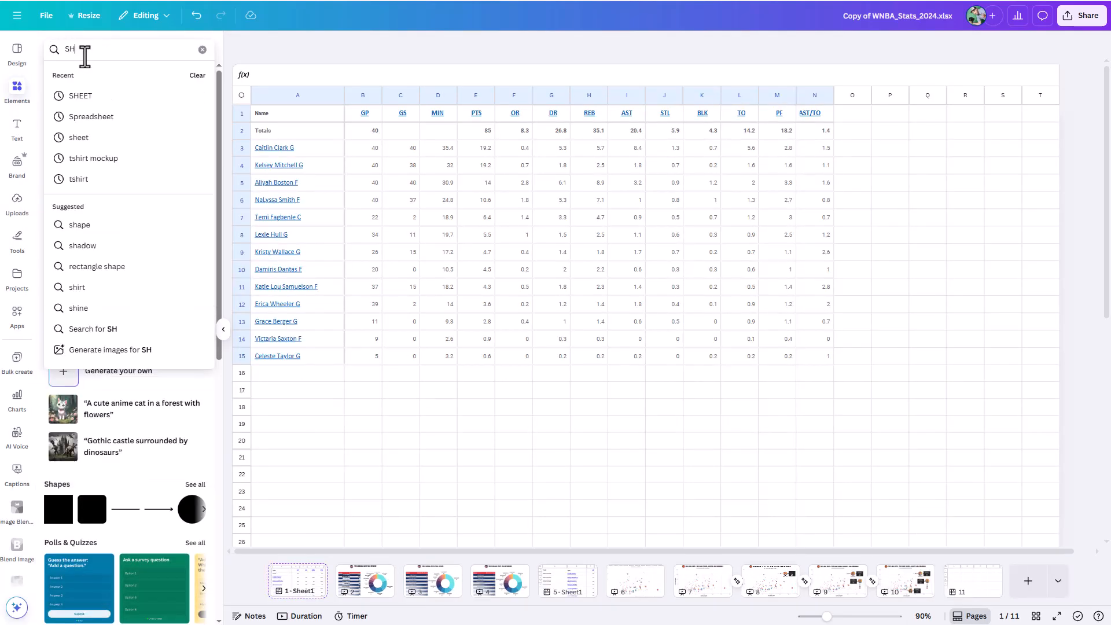
text(EET)
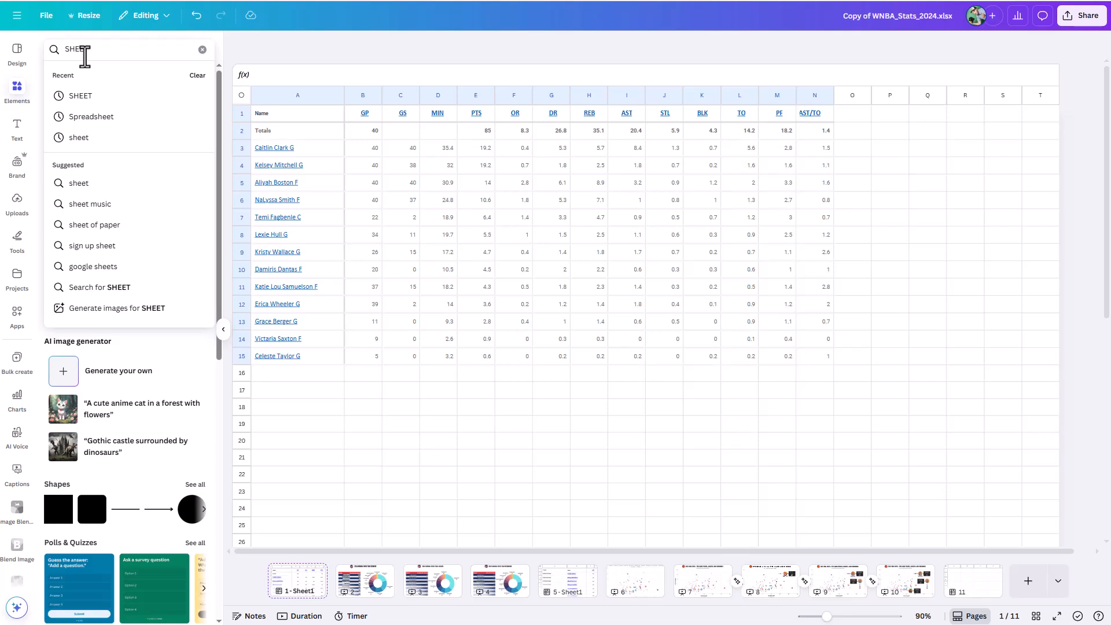
key(Return)
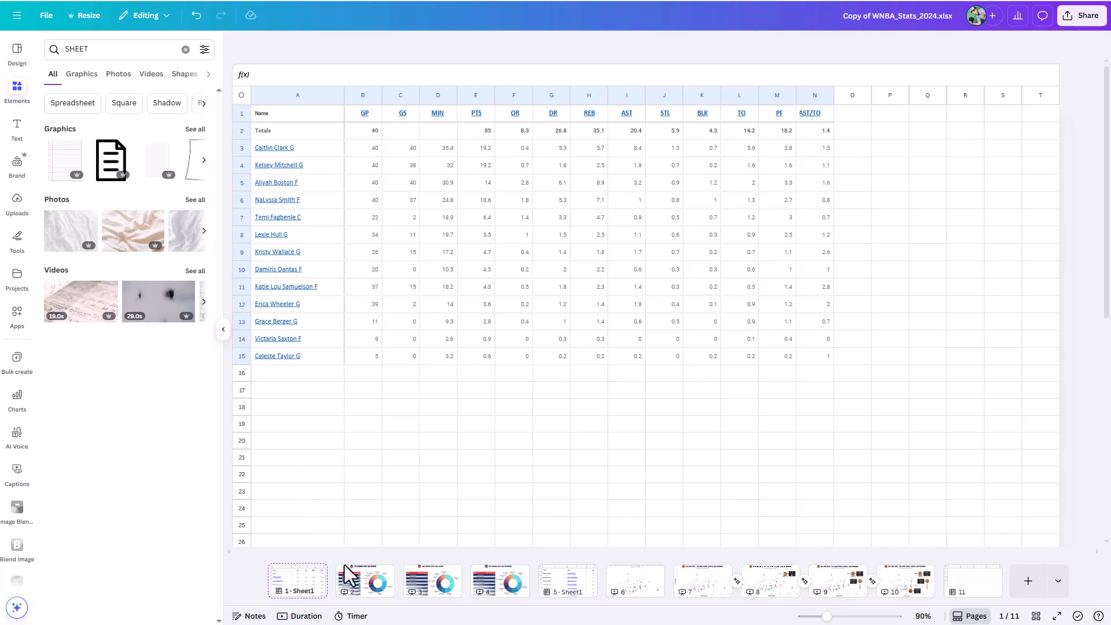
click(357, 589)
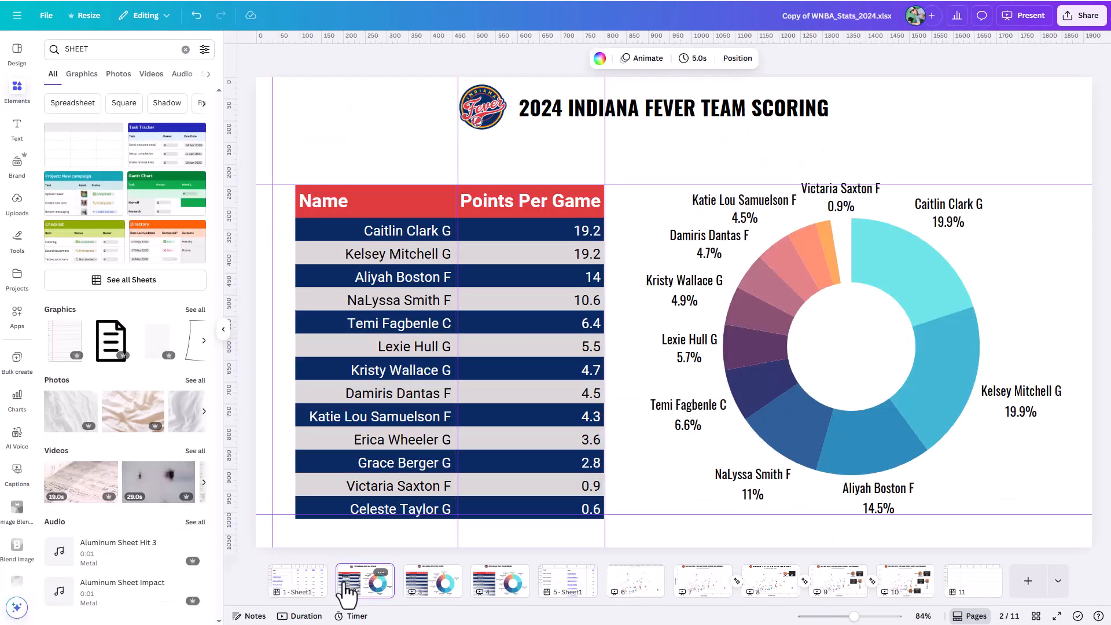
Step: Add a blank sheet element to the team scoring page and try a formula in cell A1 that references C1
click(66, 155)
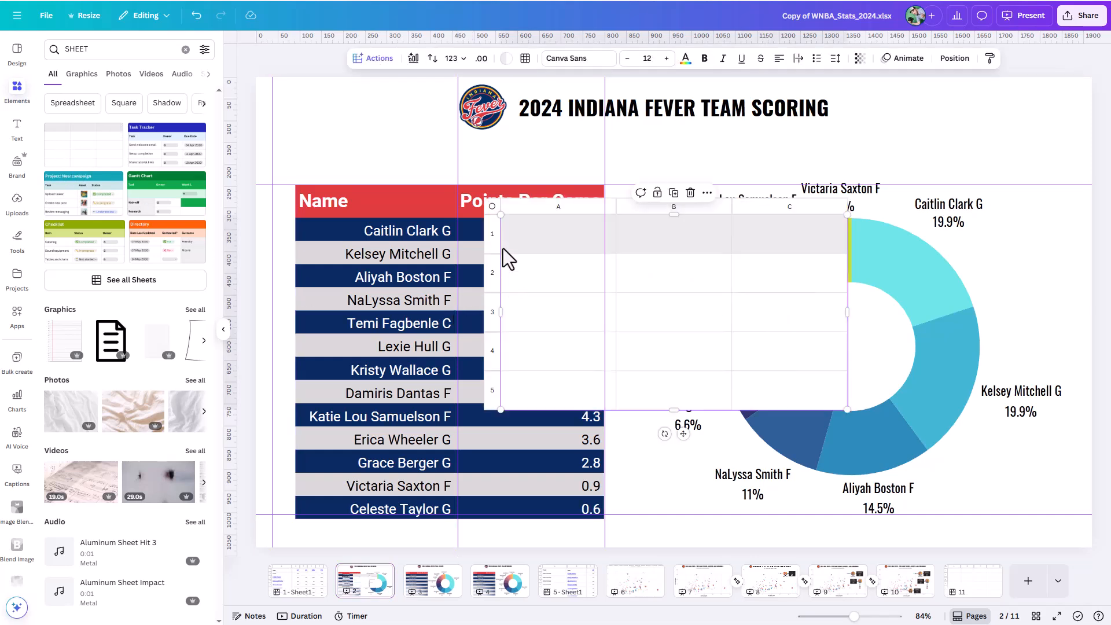
click(564, 238)
text(=)
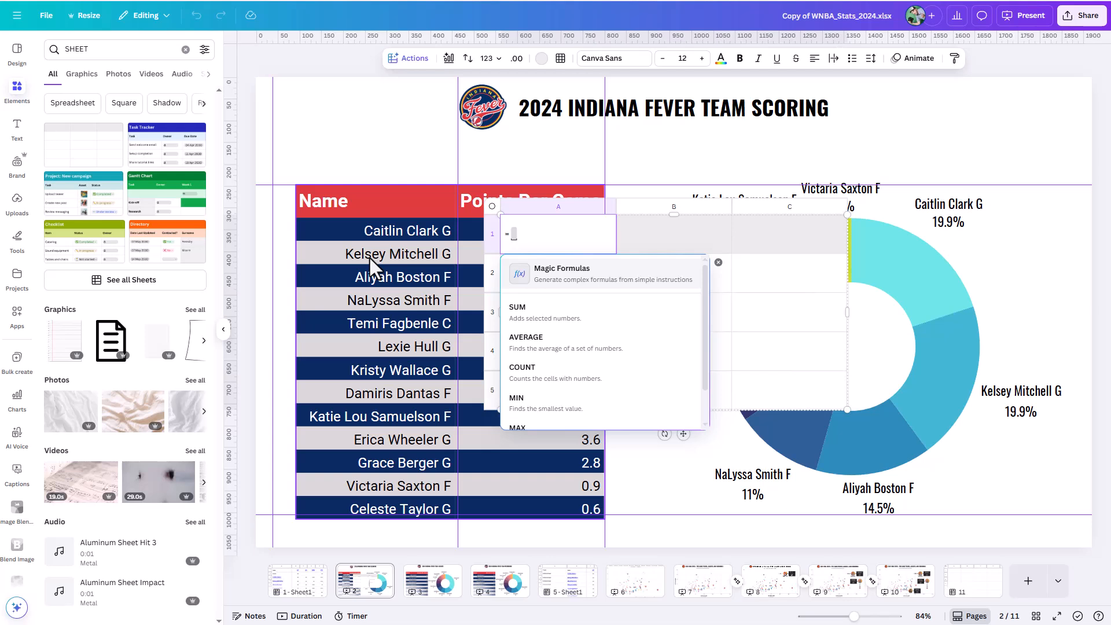
click(766, 244)
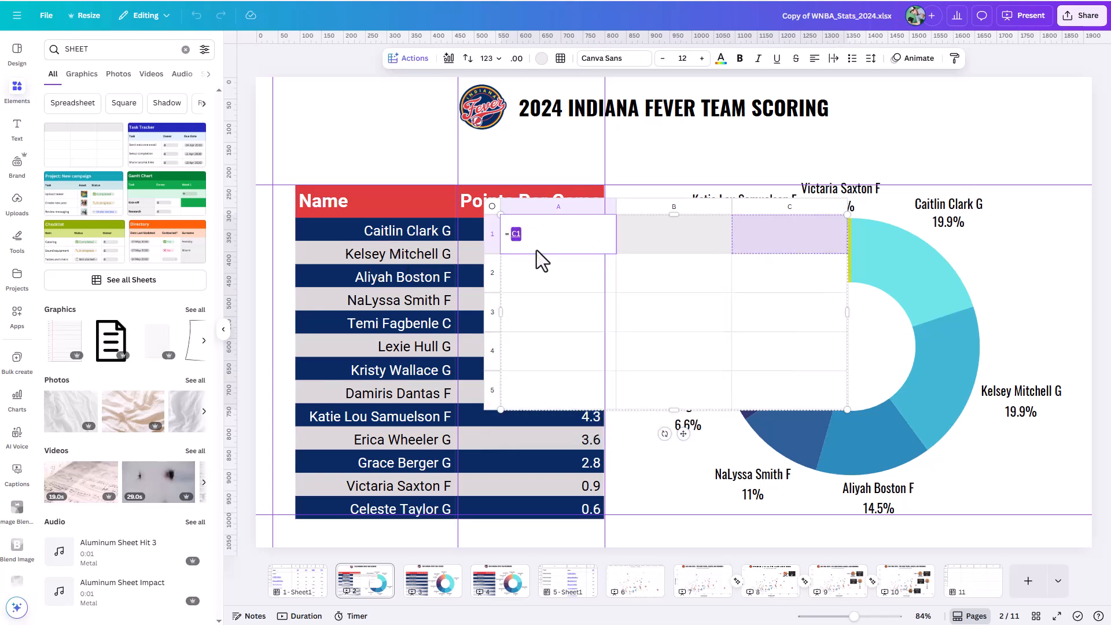
click(913, 160)
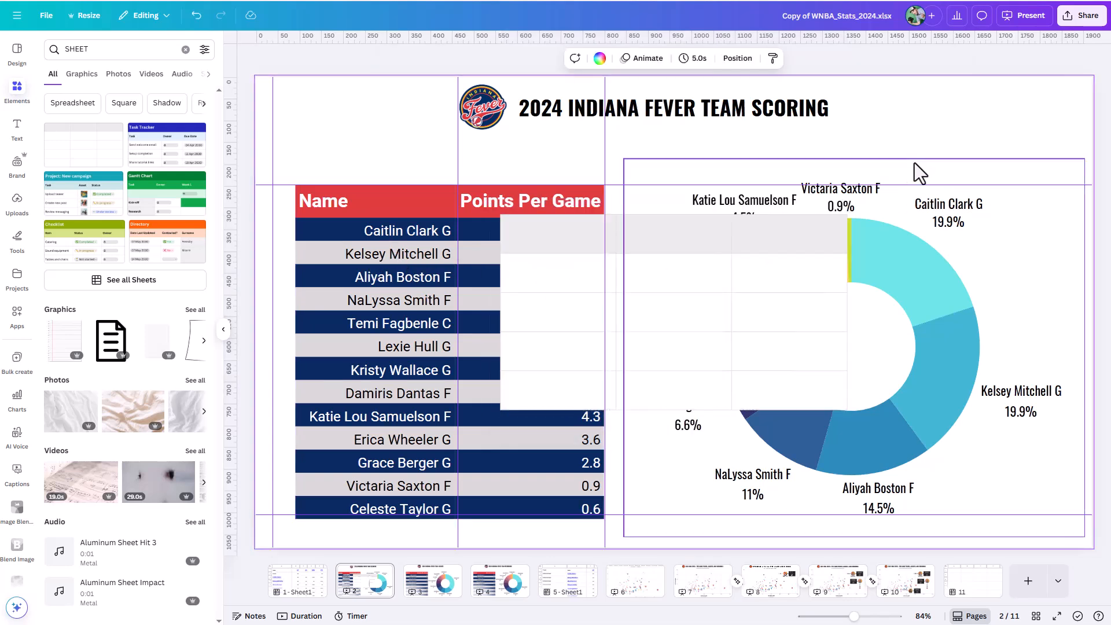
Step: Select the blank sheet in the team scoring page's layer list and delete it
click(737, 58)
click(115, 174)
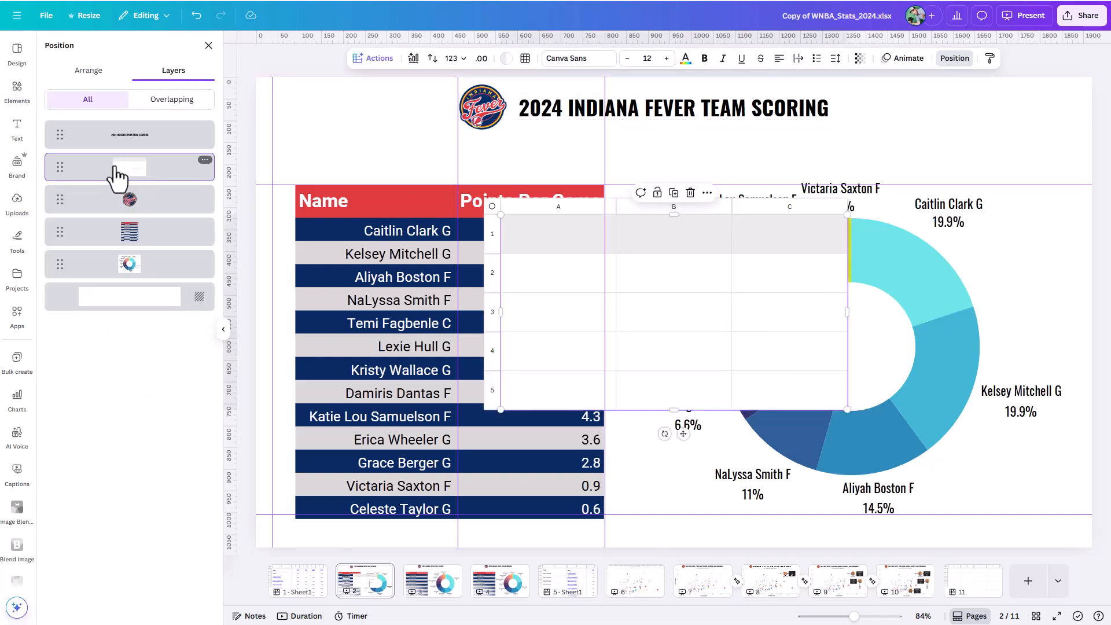
key(Delete)
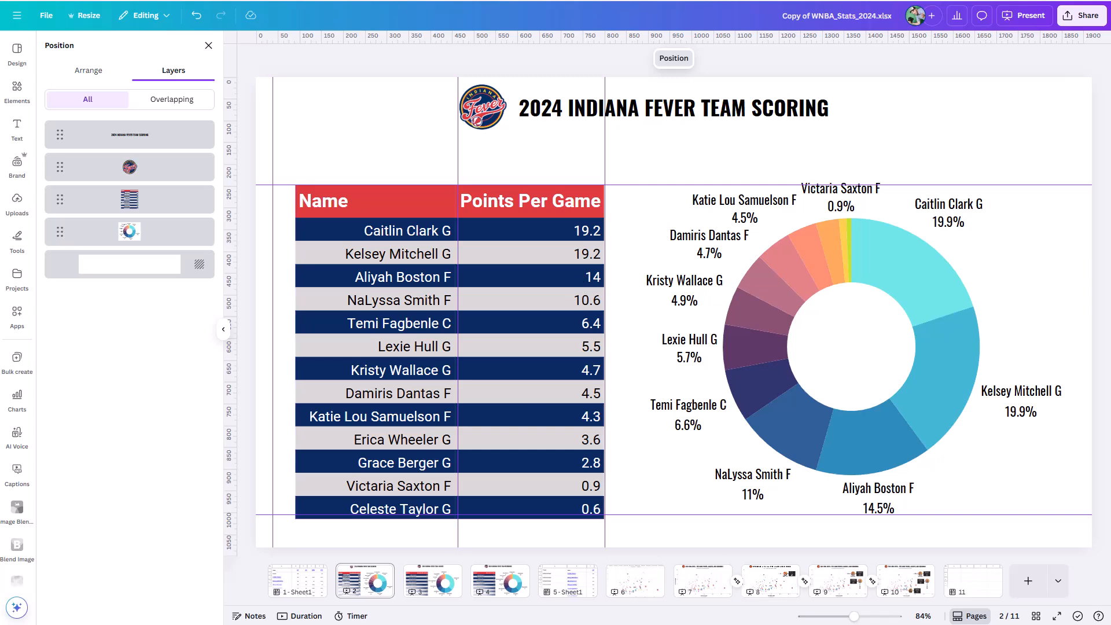
Step: Present the design full screen from Sheet1, go through the scoring, assists and rebounds pages, and return to team scoring
click(298, 589)
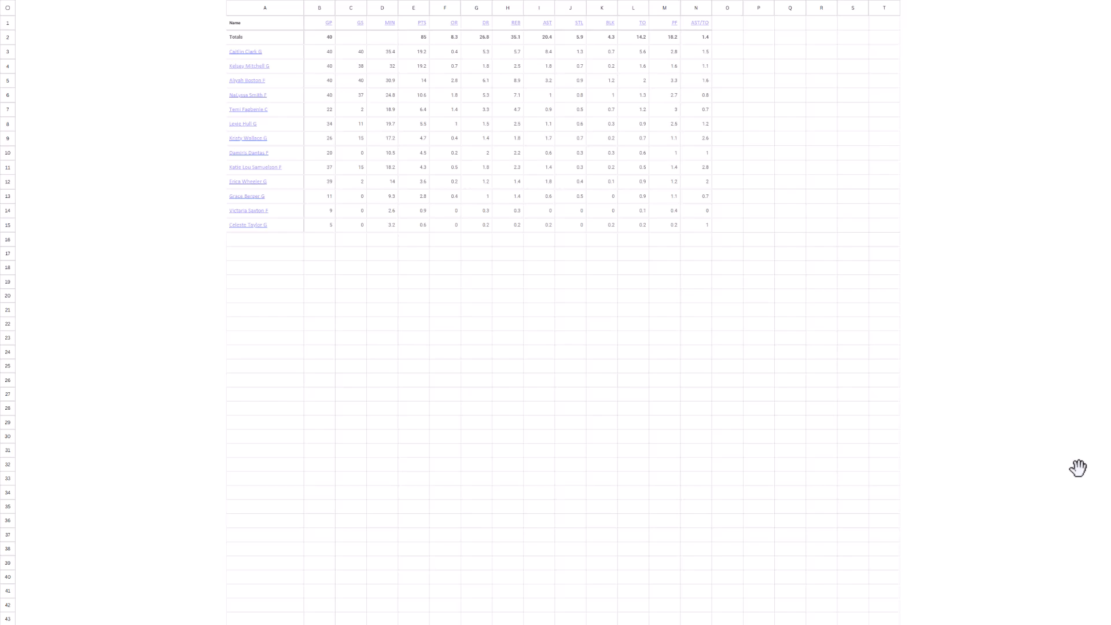
key(Right)
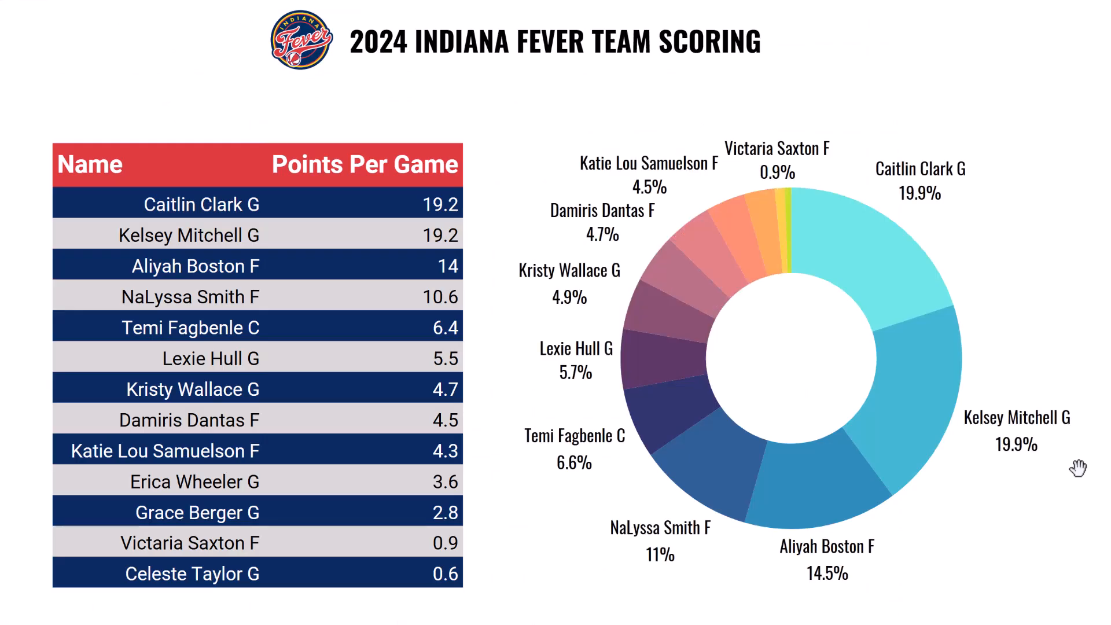
key(Right)
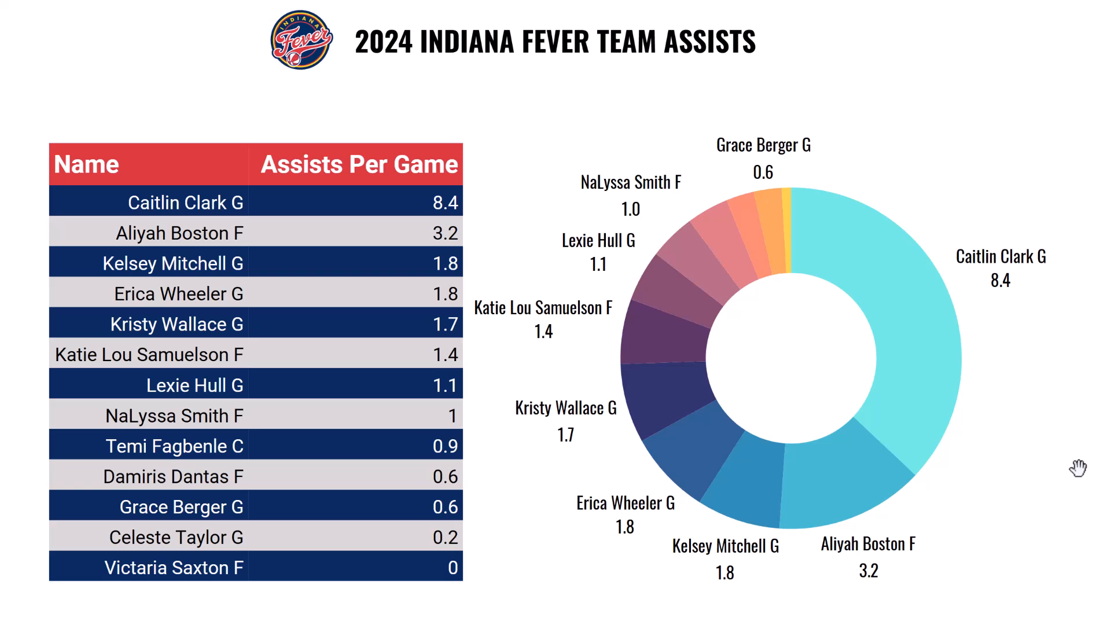
key(Right)
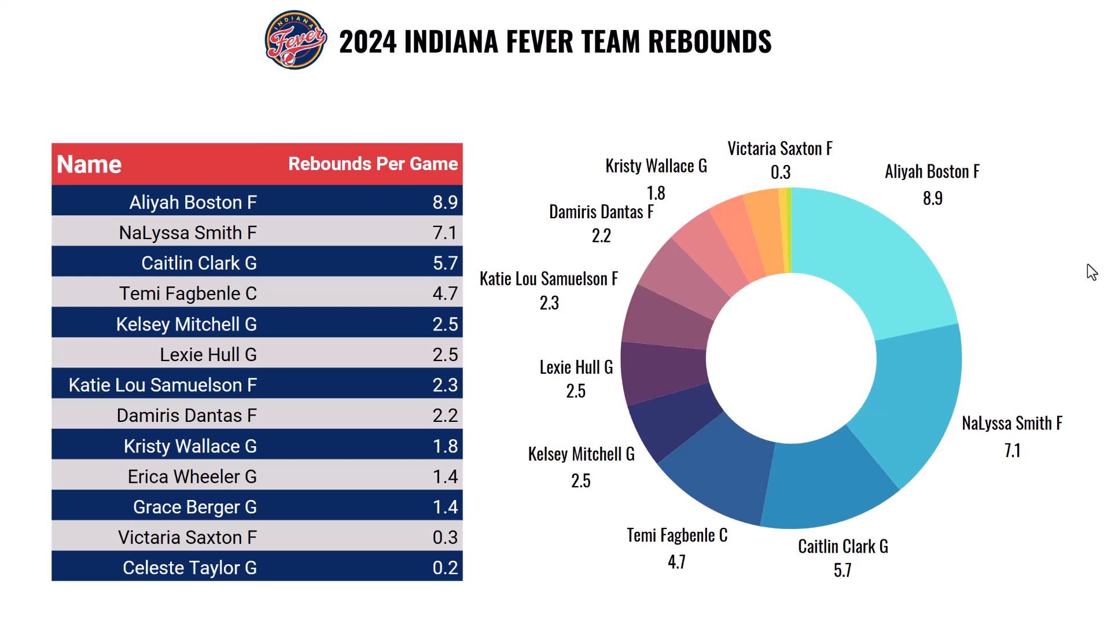
key(Left)
key(Left)
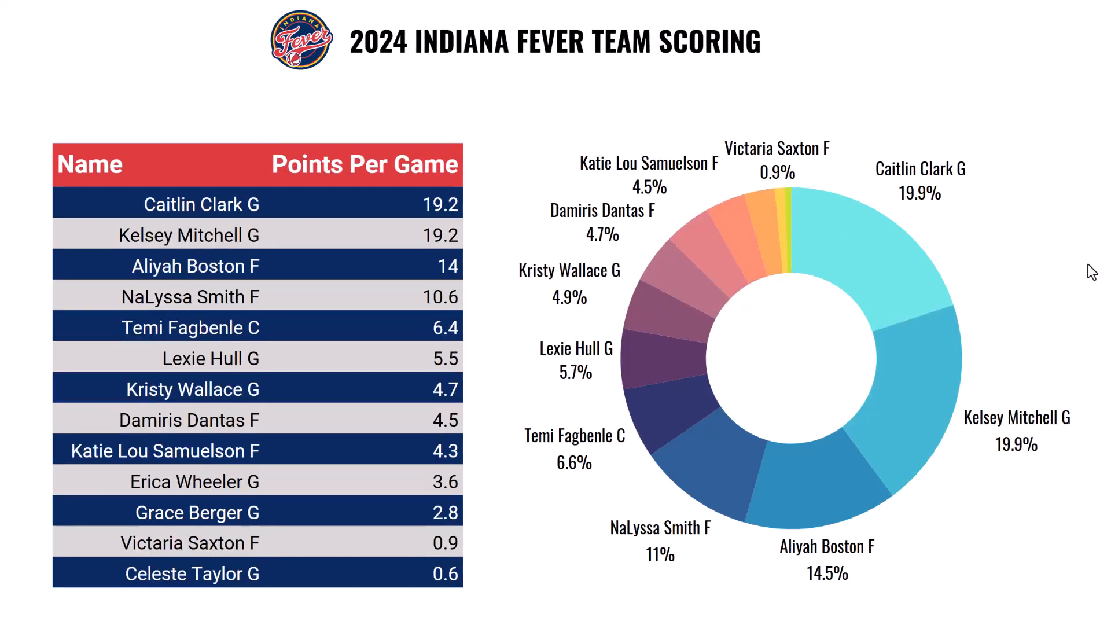